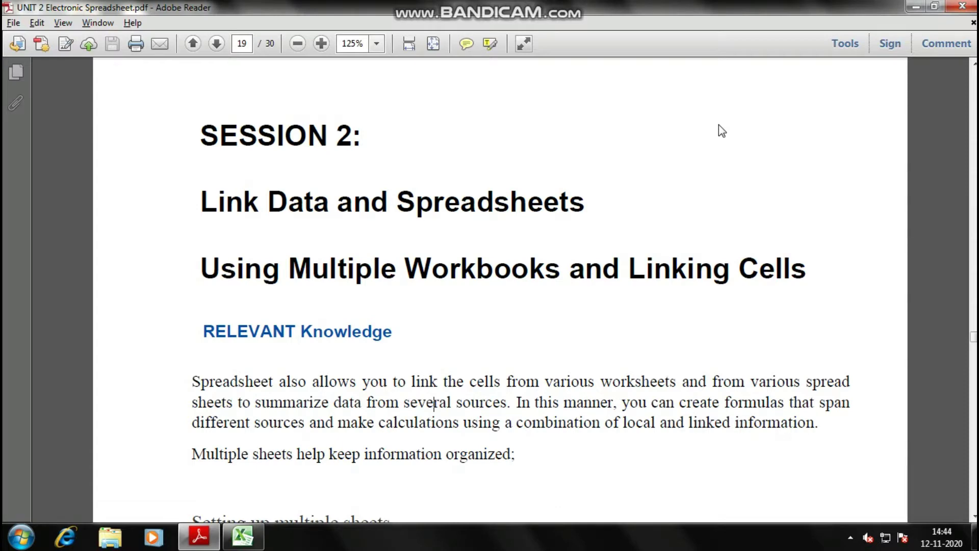
Read the PDF's section on identifying sheets, switch to Excel and select cell D7 on Sheet1
{"action": "scroll", "coordinate": [368, 317], "scroll_direction": "down", "scroll_amount": 5}
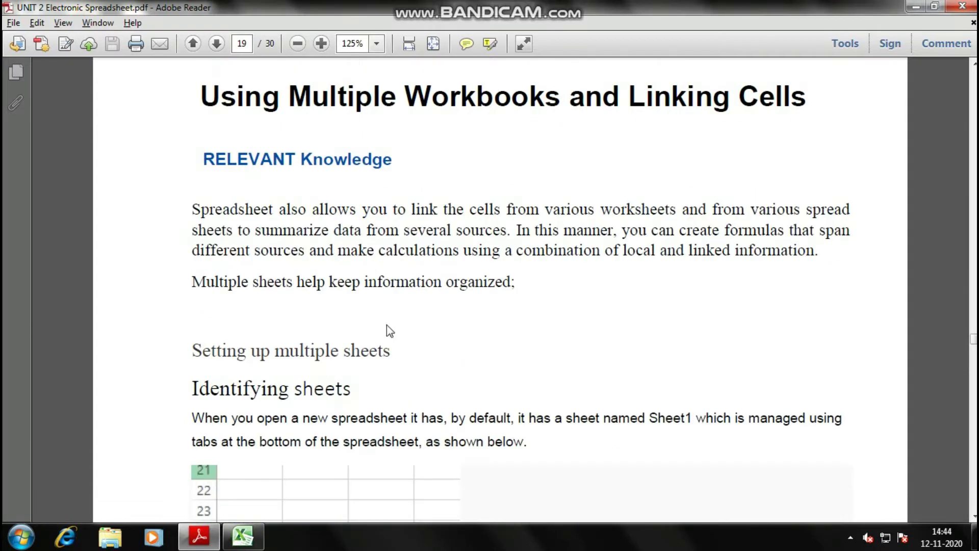
{"action": "triple_click", "coordinate": [275, 224]}
{"action": "left_click", "coordinate": [394, 216]}
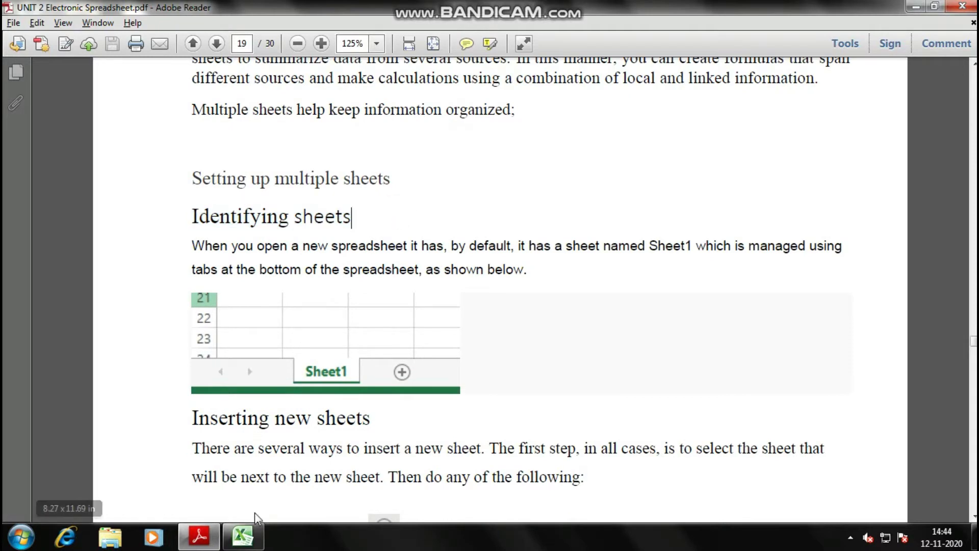
{"action": "left_click", "coordinate": [244, 531]}
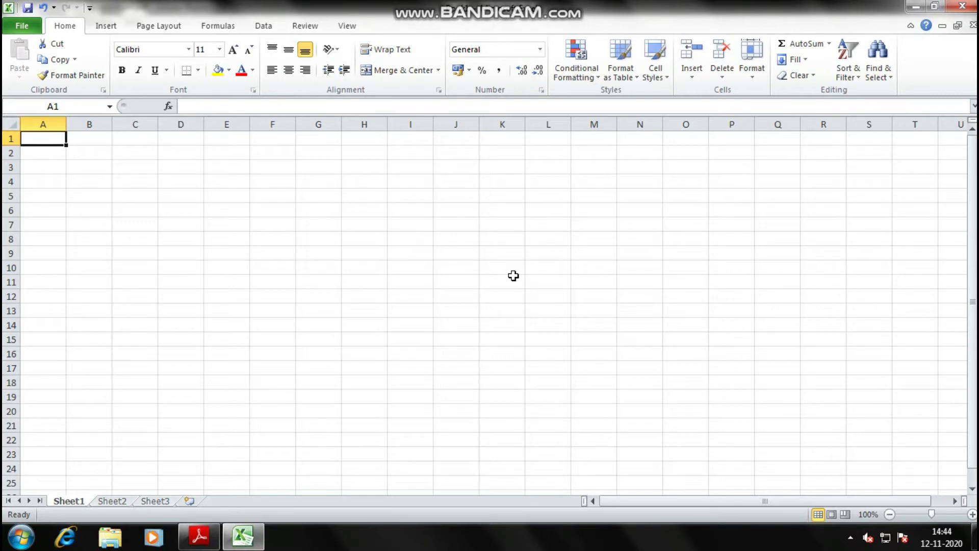
{"action": "left_click", "coordinate": [187, 219]}
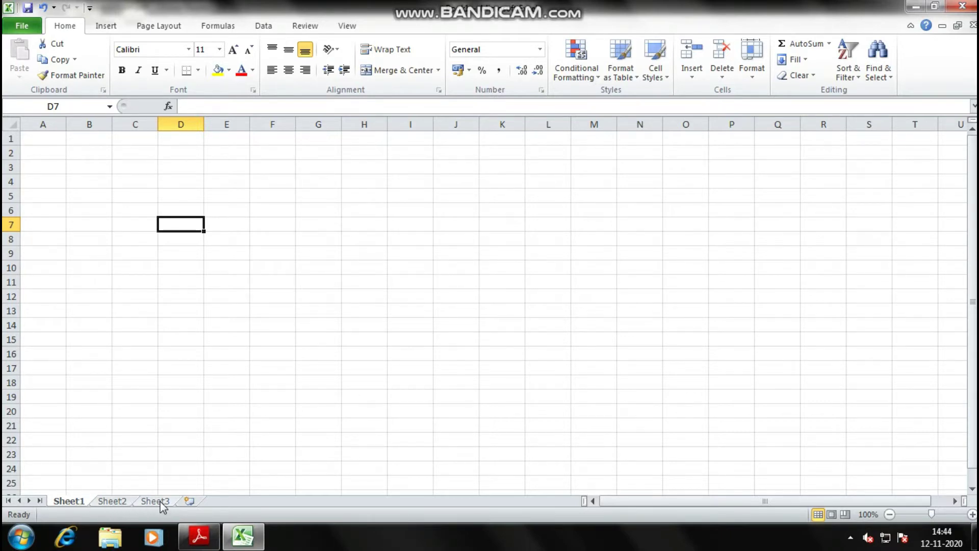
Compare the sheet tab illustration in the Adobe Reader PDF with the sheet tabs of the Excel workbook
{"action": "key", "text": "alt+Tab"}
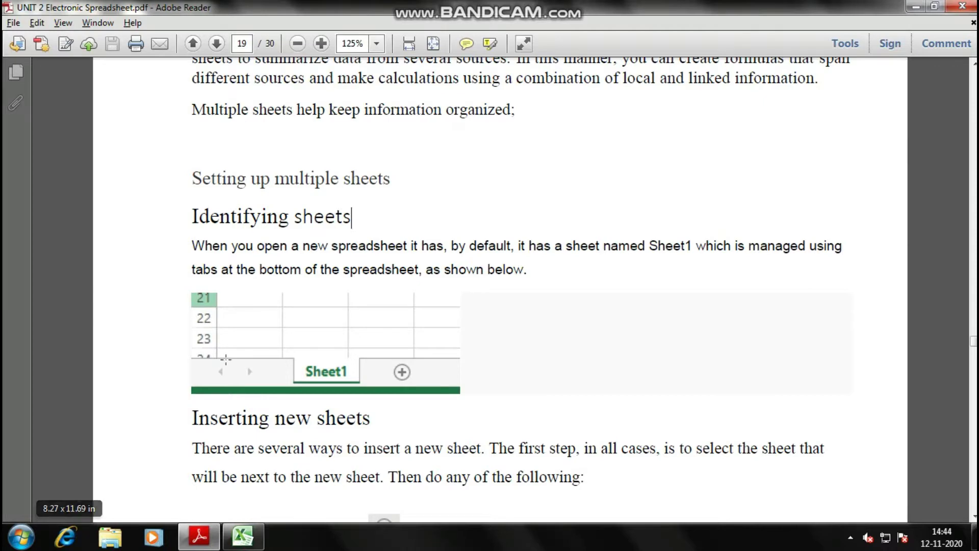
{"action": "scroll", "coordinate": [321, 282], "scroll_direction": "down", "scroll_amount": 1}
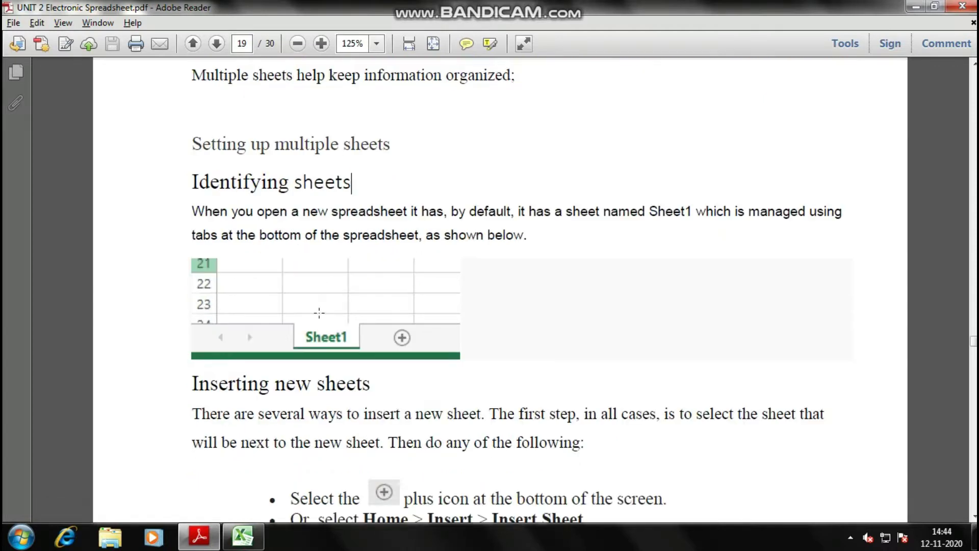
{"action": "left_click", "coordinate": [283, 287]}
{"action": "left_click", "coordinate": [540, 328]}
{"action": "scroll", "coordinate": [542, 330], "scroll_direction": "down", "scroll_amount": 1}
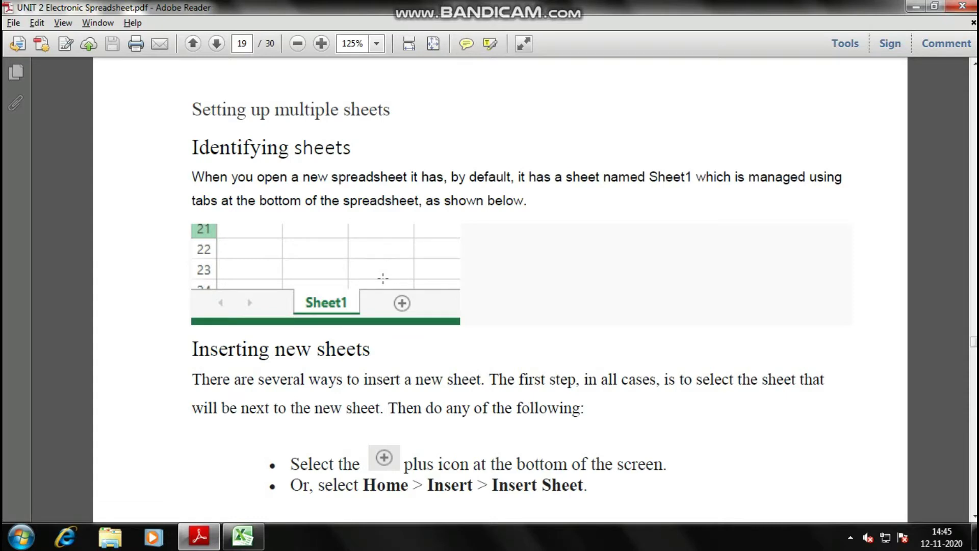
{"action": "key", "text": "alt+Tab"}
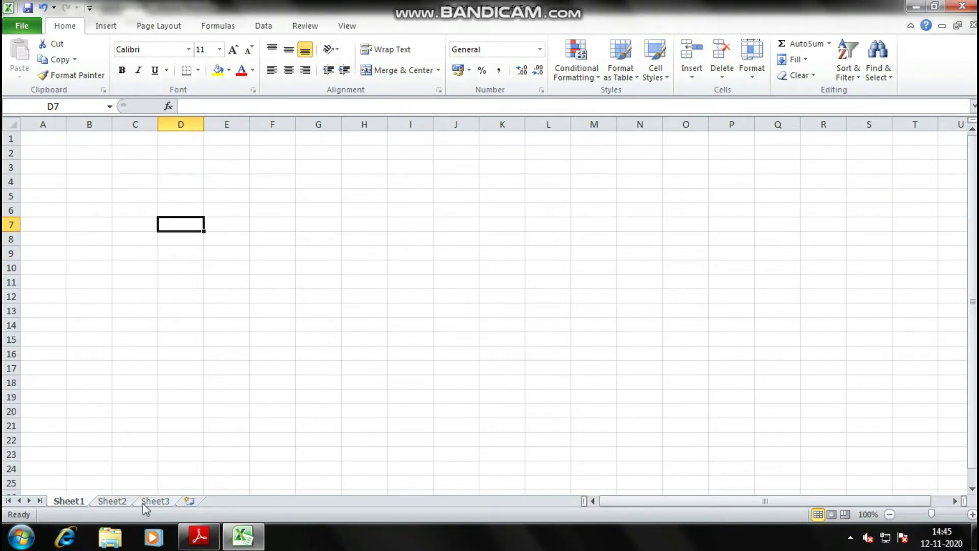
Switch to Adobe Reader and highlight the words "insert a new sheet" under Inserting new sheets
{"action": "key", "text": "alt+Tab"}
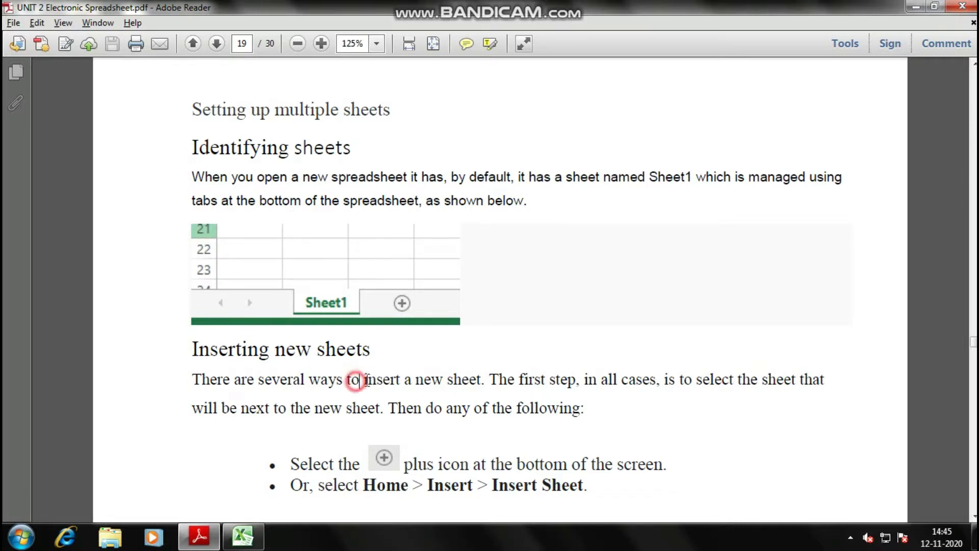
{"action": "left_click_drag", "start_coordinate": [360, 380], "coordinate": [480, 381]}
{"action": "right_click", "coordinate": [474, 385]}
{"action": "left_click", "coordinate": [510, 413]}
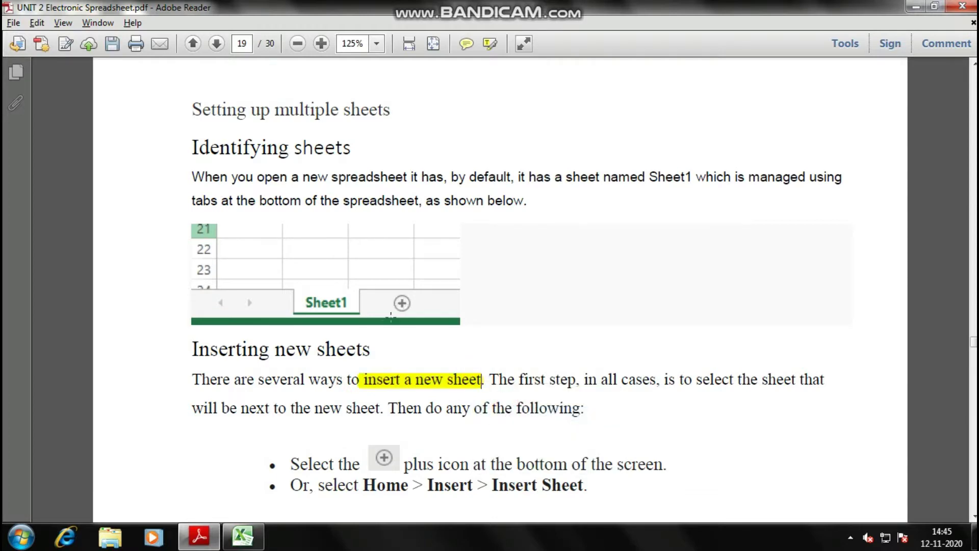
Switch to Excel, view the existing sheets and insert a new worksheet before Sheet3
{"action": "key", "text": "alt+Tab"}
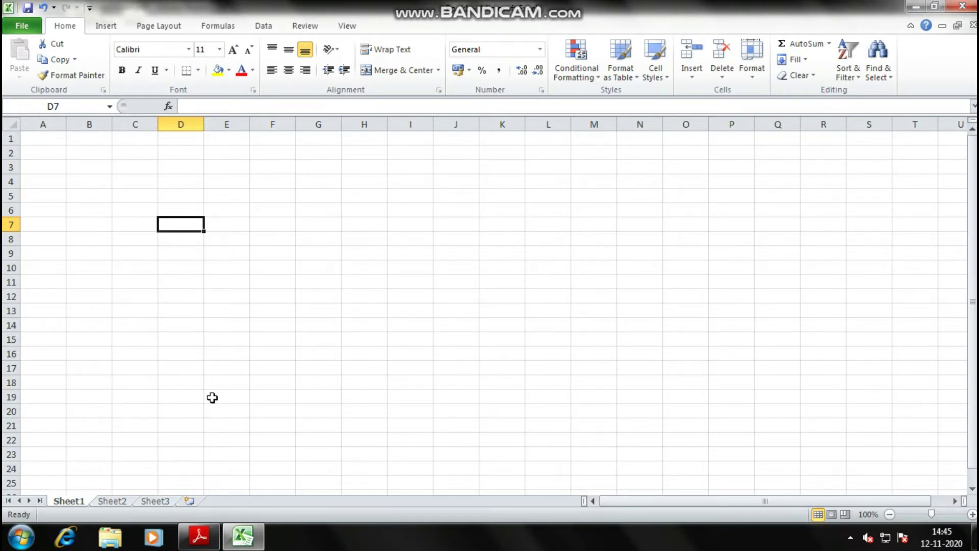
{"action": "left_click", "coordinate": [82, 504]}
{"action": "left_click", "coordinate": [106, 502]}
{"action": "left_click", "coordinate": [153, 502]}
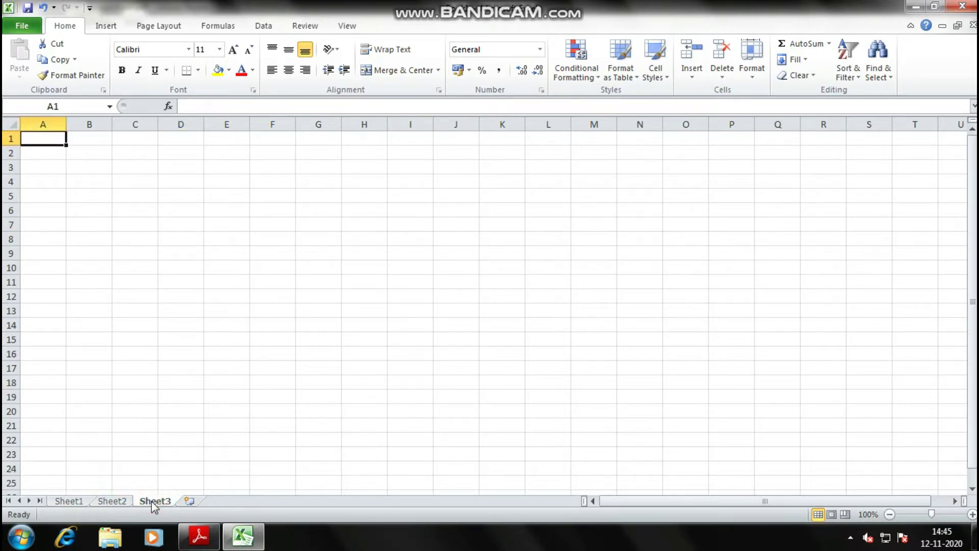
{"action": "left_click", "coordinate": [198, 506]}
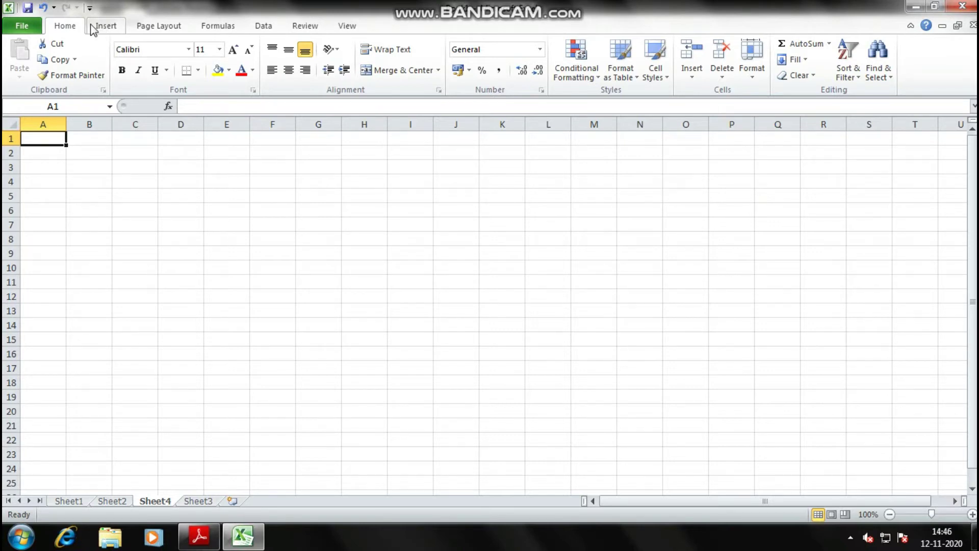
Insert another worksheet before Sheet4 with the Insert Sheet command
{"action": "left_click", "coordinate": [71, 28]}
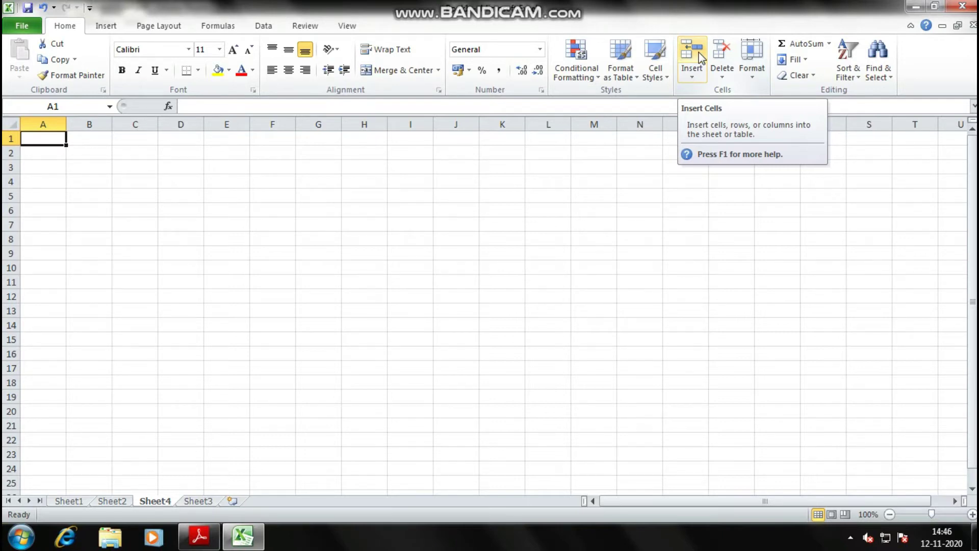
{"action": "left_click", "coordinate": [692, 81]}
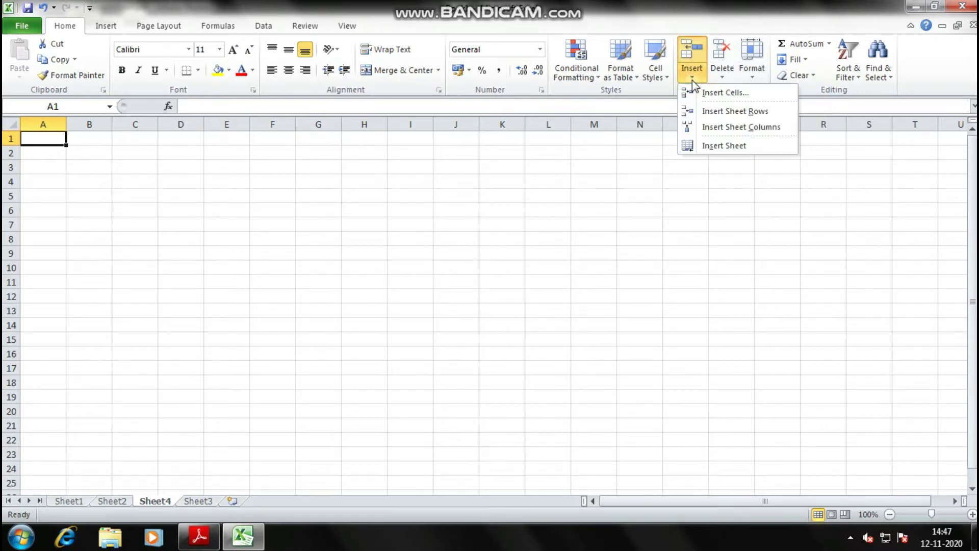
{"action": "left_click", "coordinate": [743, 148]}
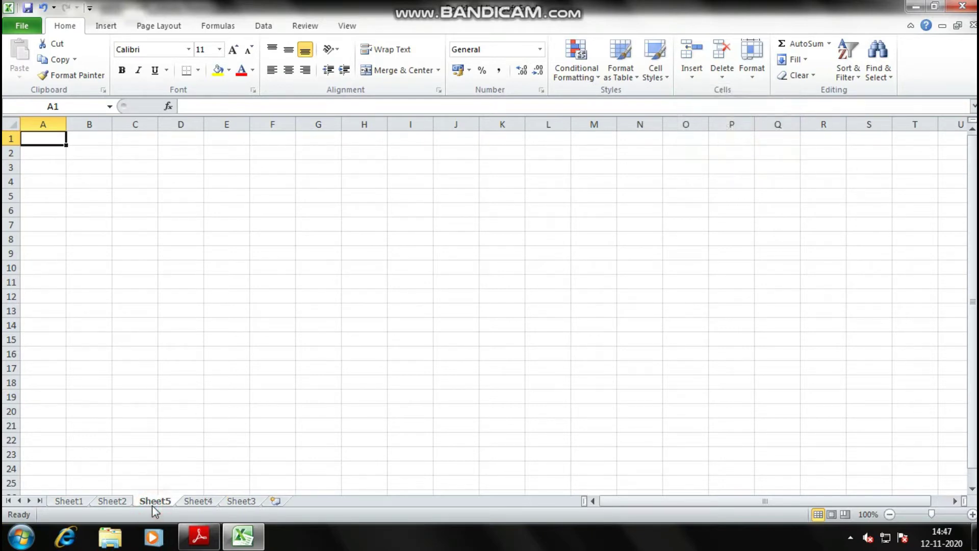
Switch to Adobe Reader and read the instructions on inserting new sheets and the Renaming Worksheets section
{"action": "key", "text": "alt+Tab"}
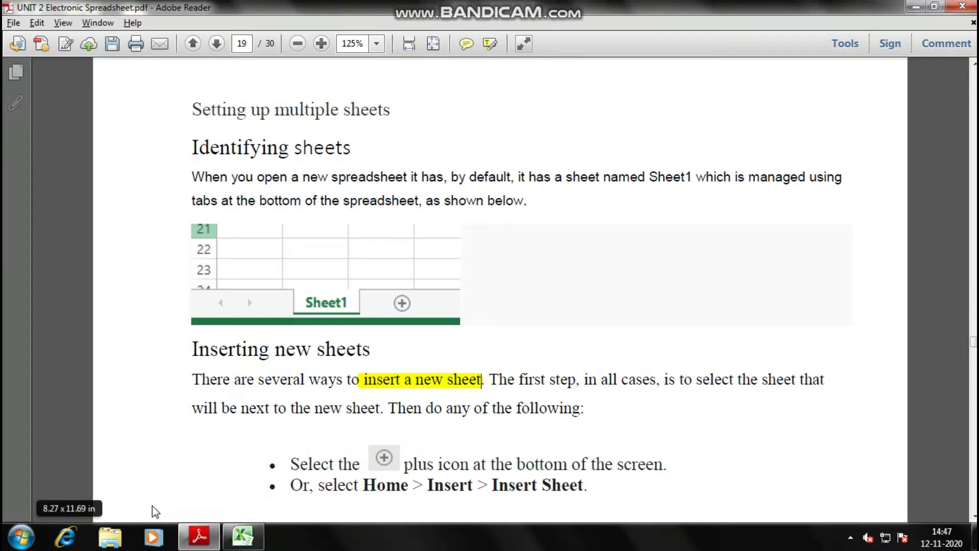
{"action": "scroll", "coordinate": [376, 347], "scroll_direction": "down", "scroll_amount": 5}
{"action": "scroll", "coordinate": [376, 347], "scroll_direction": "down", "scroll_amount": 2}
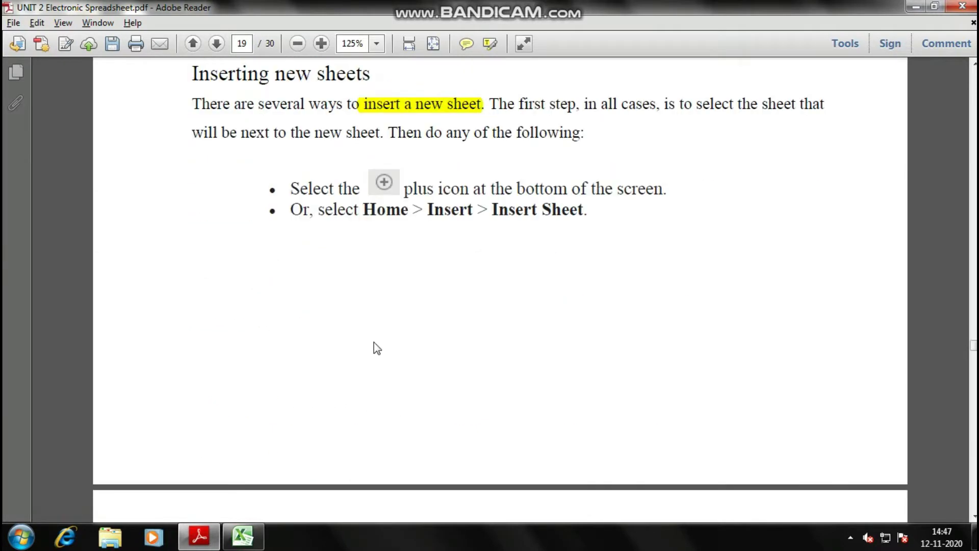
{"action": "left_click_drag", "start_coordinate": [363, 210], "coordinate": [583, 210]}
{"action": "left_click", "coordinate": [553, 278]}
{"action": "left_click", "coordinate": [505, 265]}
{"action": "scroll", "coordinate": [399, 292], "scroll_direction": "down", "scroll_amount": 6}
{"action": "scroll", "coordinate": [399, 293], "scroll_direction": "down", "scroll_amount": 6}
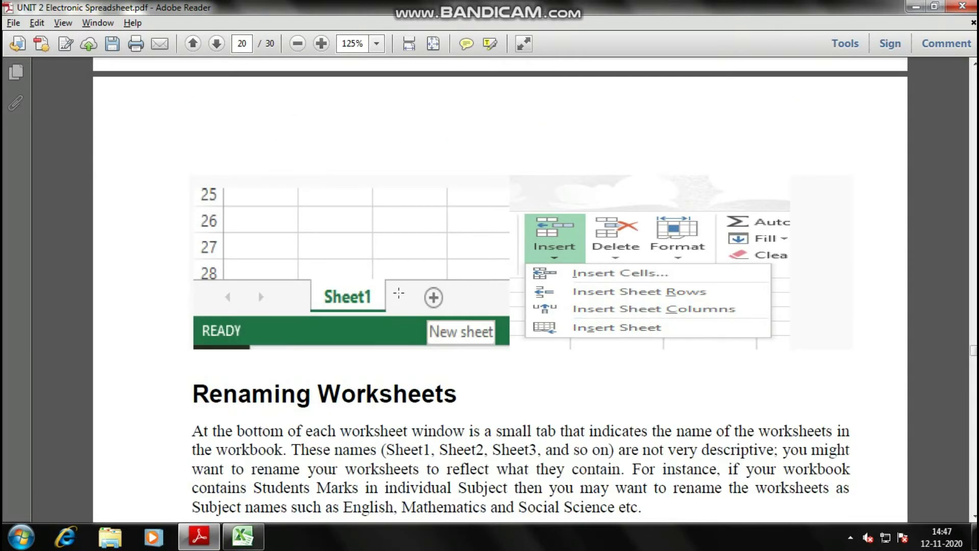
{"action": "left_click", "coordinate": [637, 247]}
{"action": "left_click", "coordinate": [579, 327]}
{"action": "scroll", "coordinate": [408, 329], "scroll_direction": "down", "scroll_amount": 1}
{"action": "scroll", "coordinate": [408, 329], "scroll_direction": "down", "scroll_amount": 3}
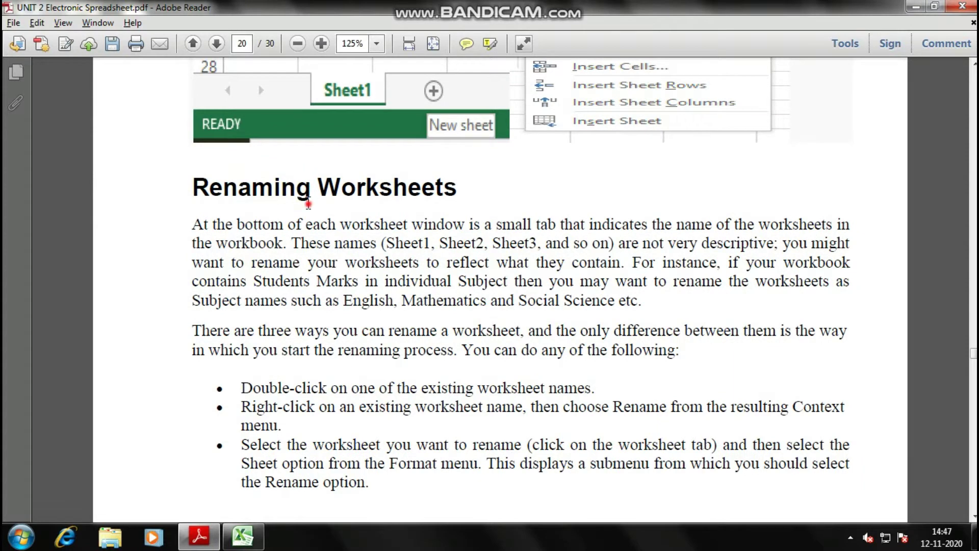
Switch to Excel and rename Sheet1 as "Practice"
{"action": "key", "text": "alt+Tab"}
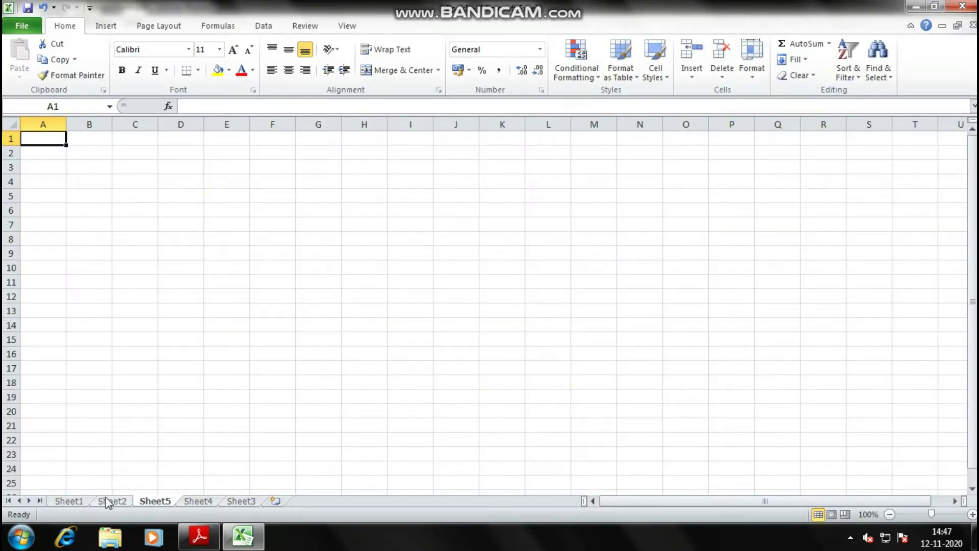
{"action": "left_click", "coordinate": [70, 501]}
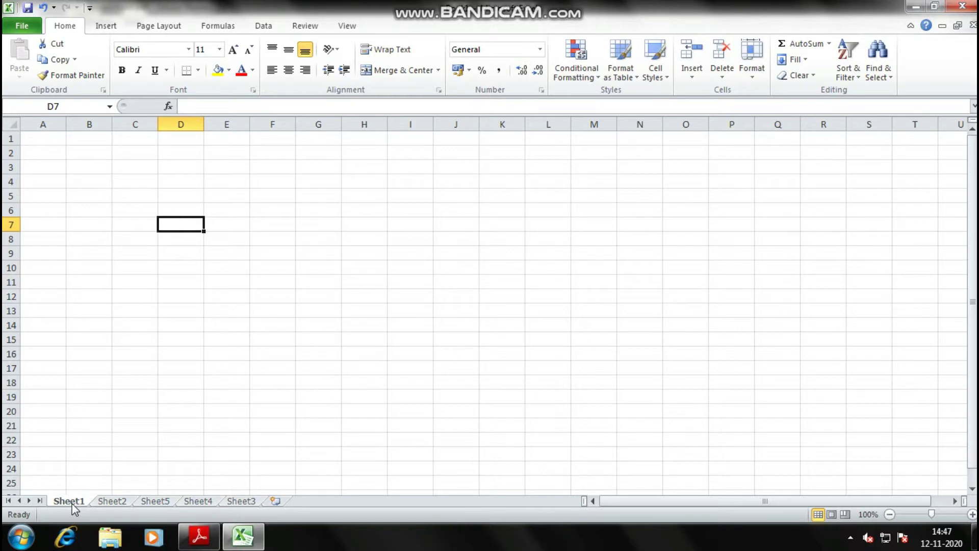
{"action": "right_click", "coordinate": [72, 501]}
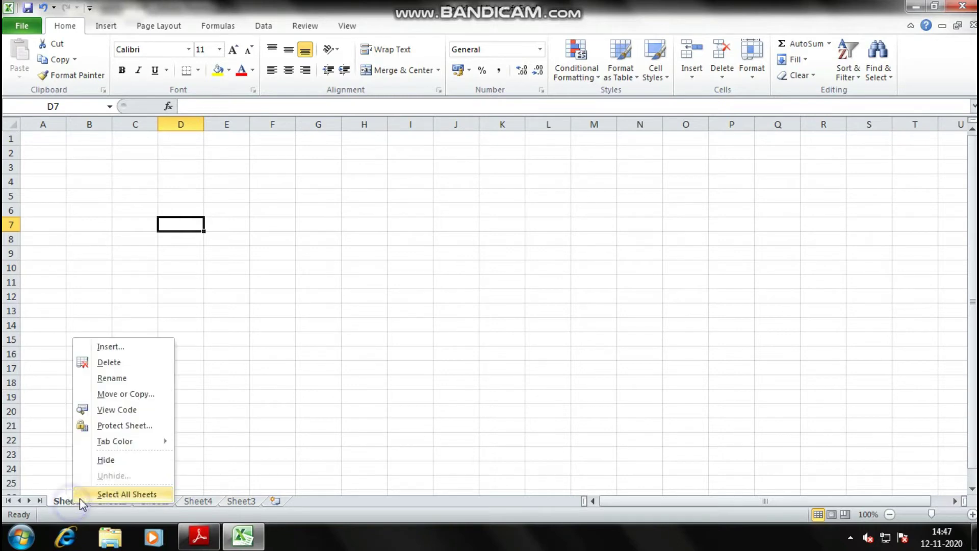
{"action": "left_click", "coordinate": [120, 380]}
{"action": "type", "text": "P"}
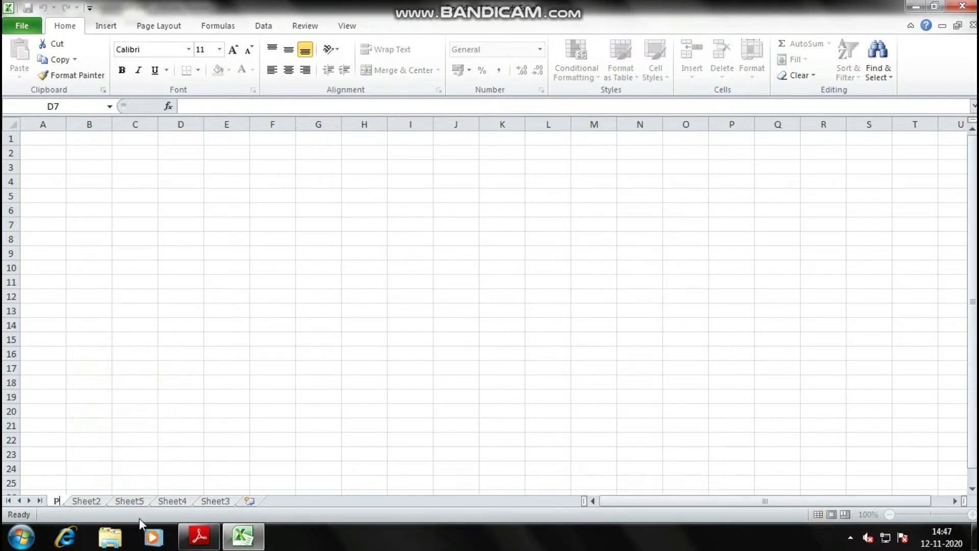
{"action": "type", "text": "ractice"}
{"action": "key", "text": "Return"}
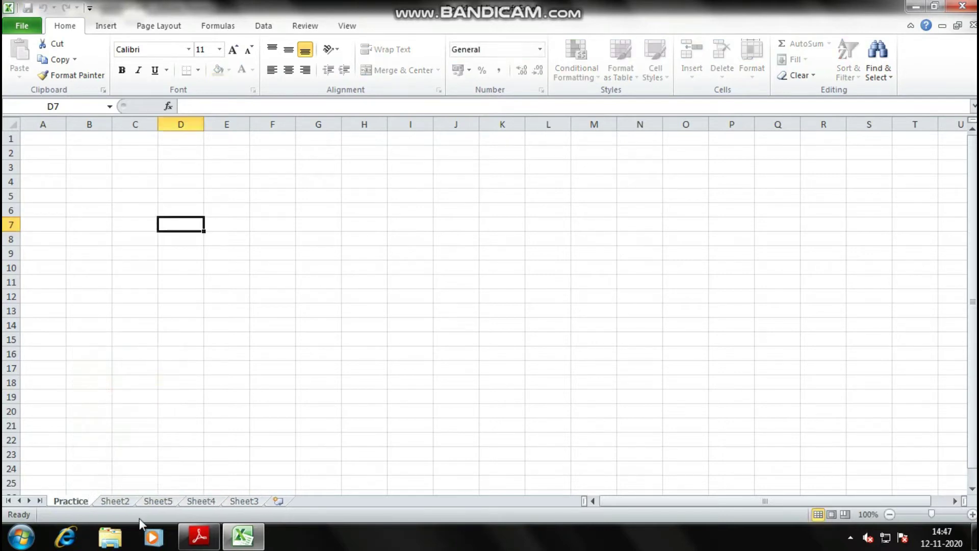
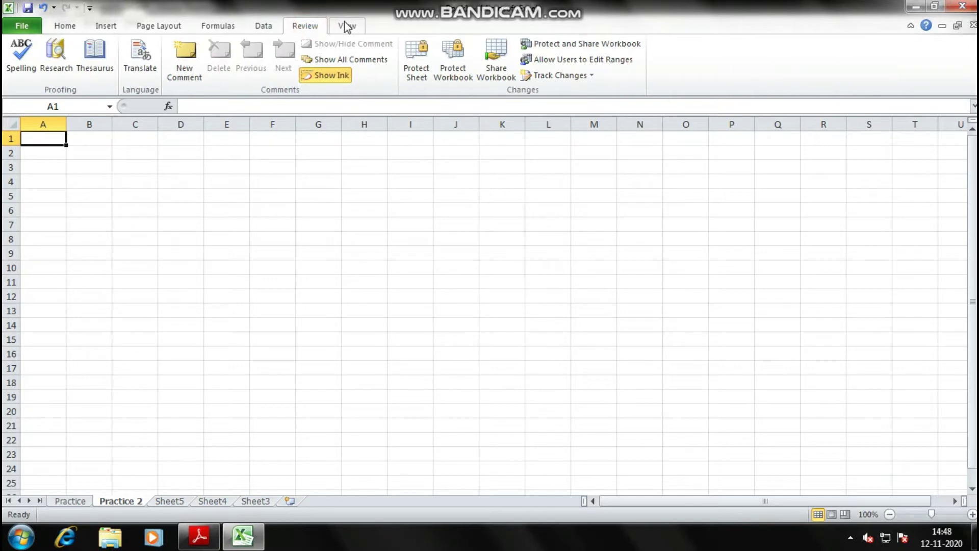
Examine the Format options for the Rename Sheet command on the Practice 2 sheet and return to the PDF in Adobe Reader
{"action": "left_click", "coordinate": [347, 26]}
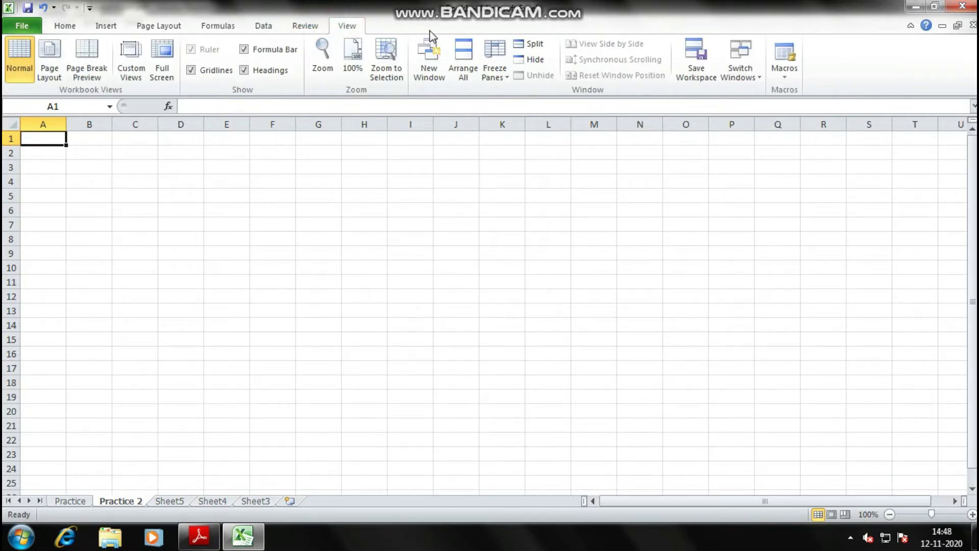
{"action": "left_click", "coordinate": [216, 26]}
{"action": "left_click", "coordinate": [178, 30]}
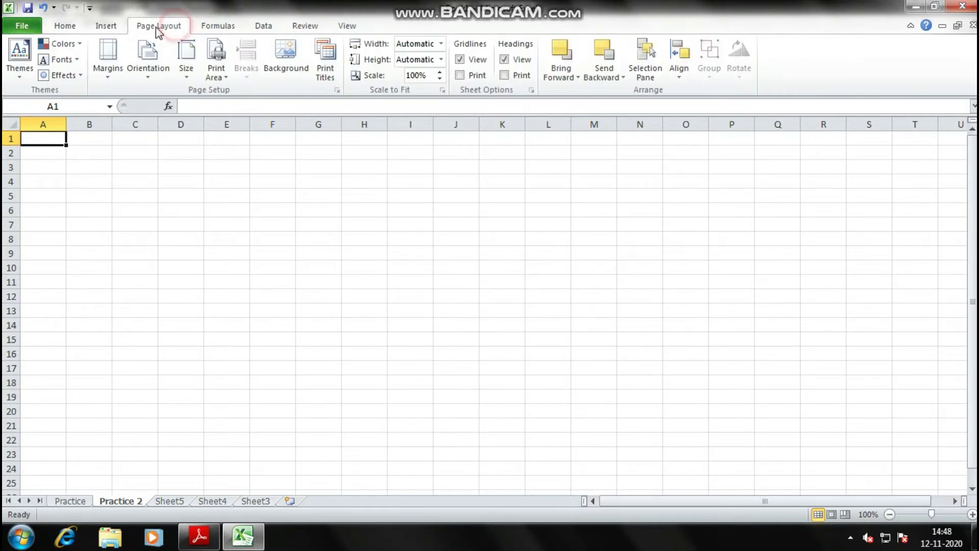
{"action": "left_click", "coordinate": [115, 26]}
{"action": "left_click", "coordinate": [67, 28]}
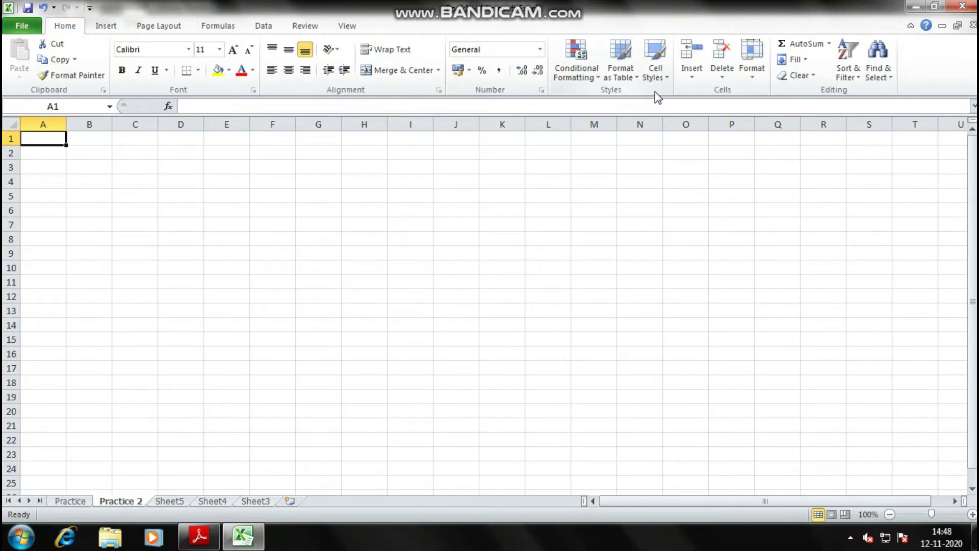
{"action": "left_click", "coordinate": [636, 77]}
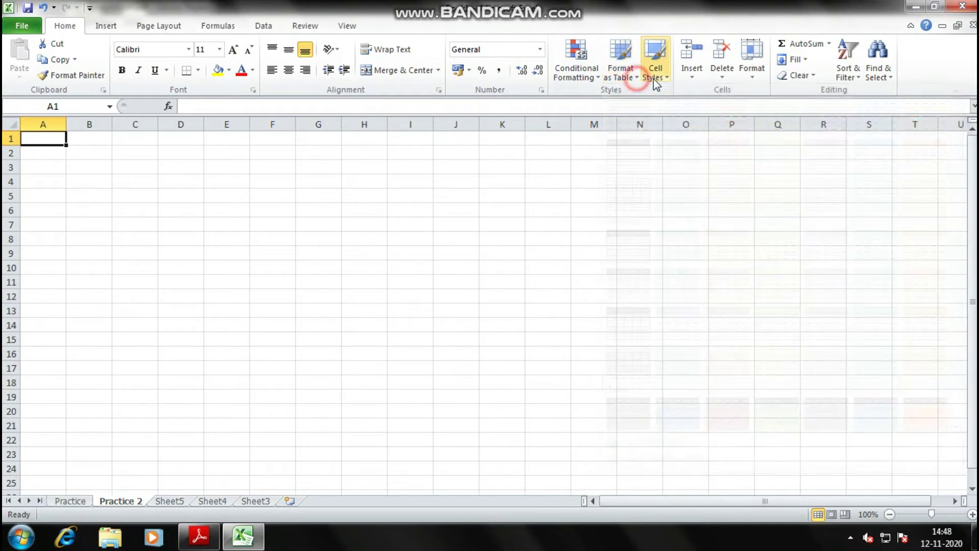
{"action": "mouse_move", "coordinate": [691, 84]}
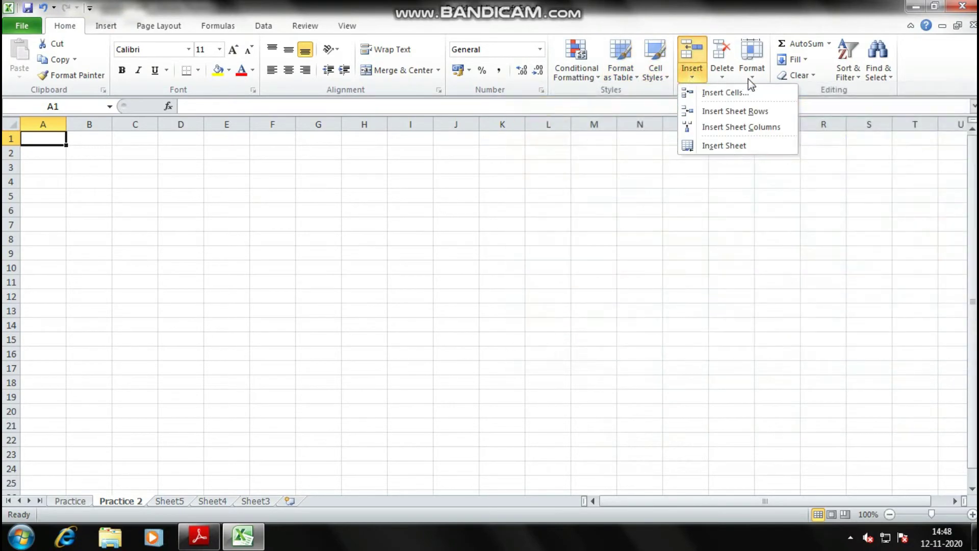
{"action": "mouse_move", "coordinate": [755, 83]}
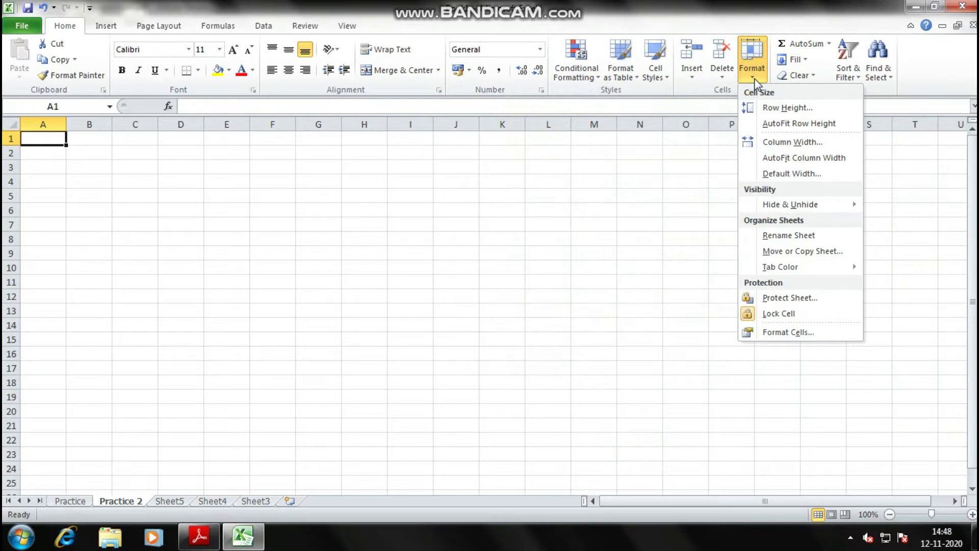
{"action": "left_click", "coordinate": [557, 175]}
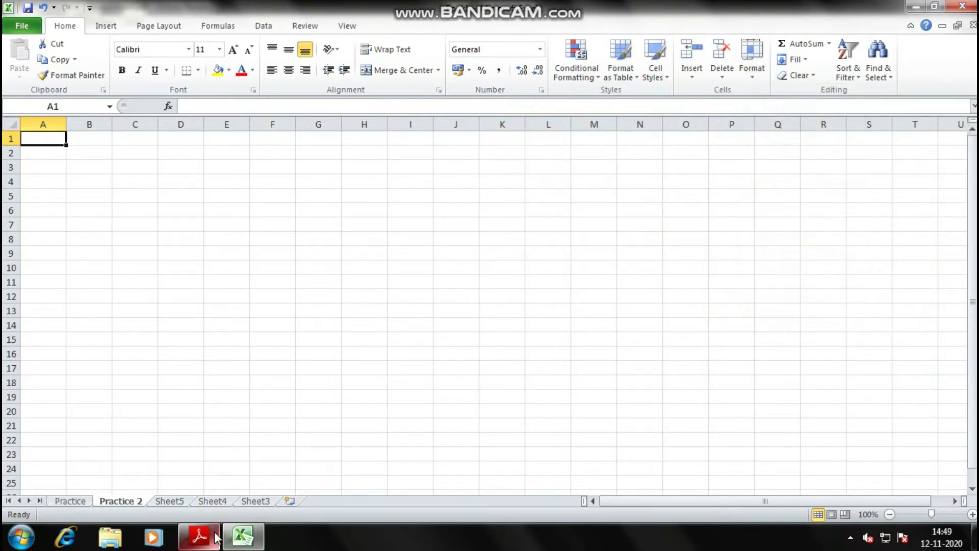
{"action": "mouse_move", "coordinate": [216, 538]}
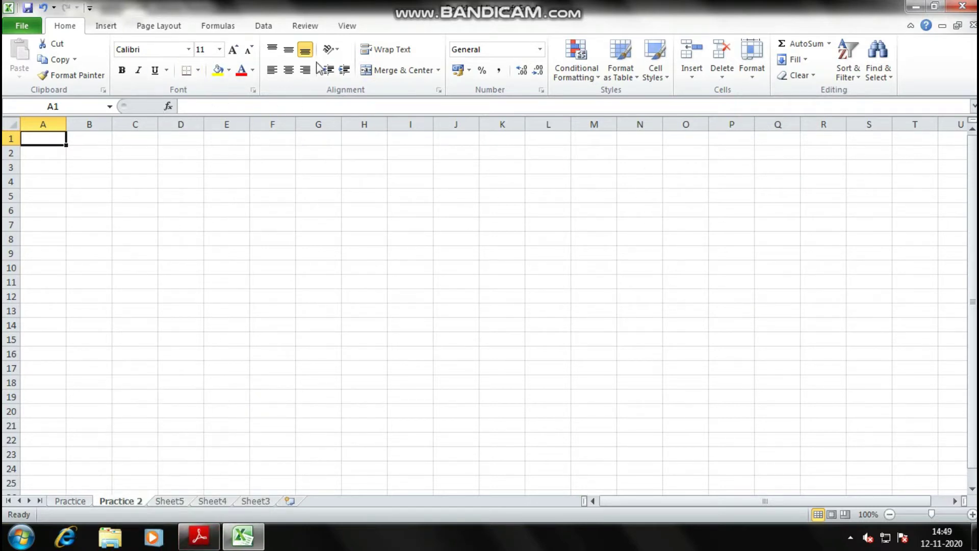
{"action": "left_click", "coordinate": [199, 535]}
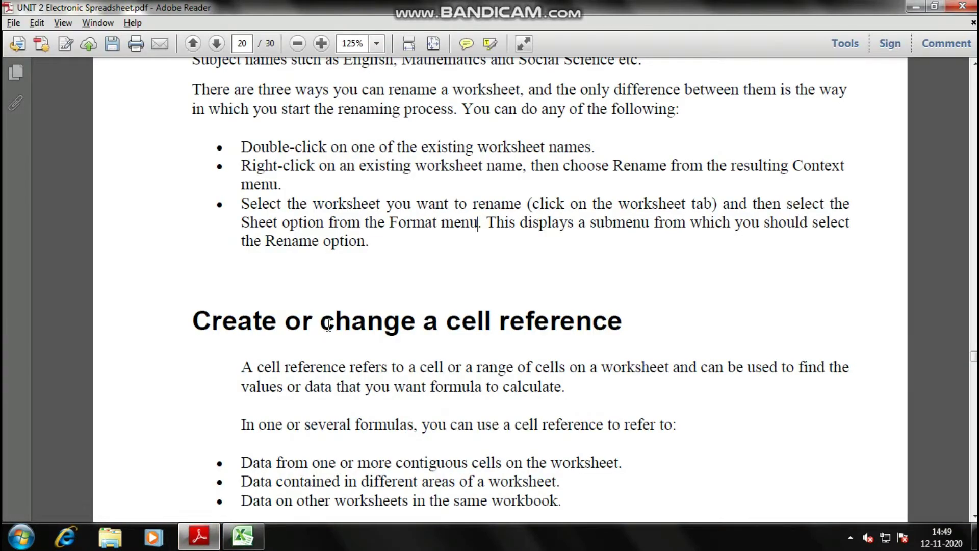
Review the PDF's Renaming Worksheets instructions, switch to Excel, and rename the Practice 2 sheet as "Practice 1" with the Rename Sheet command
{"action": "left_click_drag", "start_coordinate": [410, 227], "coordinate": [467, 250]}
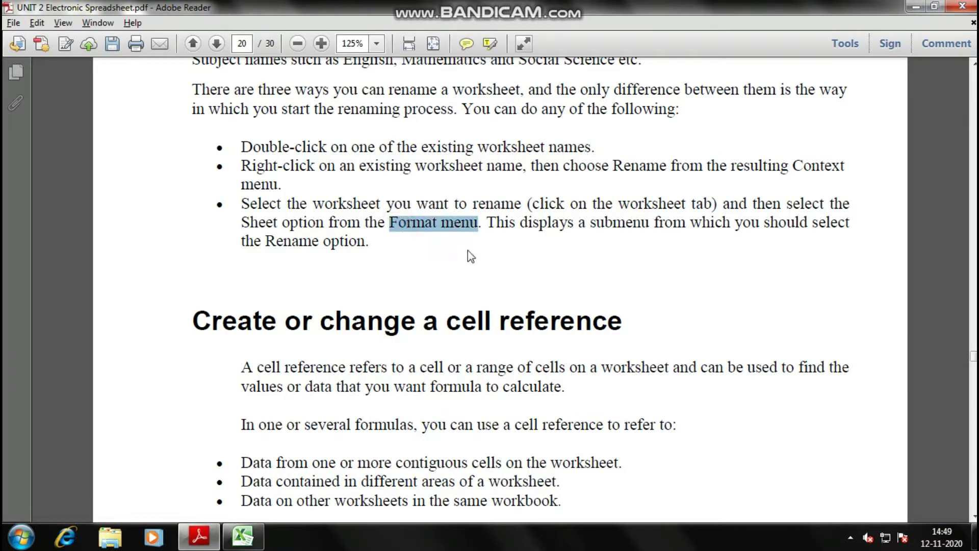
{"action": "left_click", "coordinate": [431, 255]}
{"action": "scroll", "coordinate": [430, 255], "scroll_direction": "up", "scroll_amount": 6}
{"action": "scroll", "coordinate": [336, 219], "scroll_direction": "up", "scroll_amount": 5}
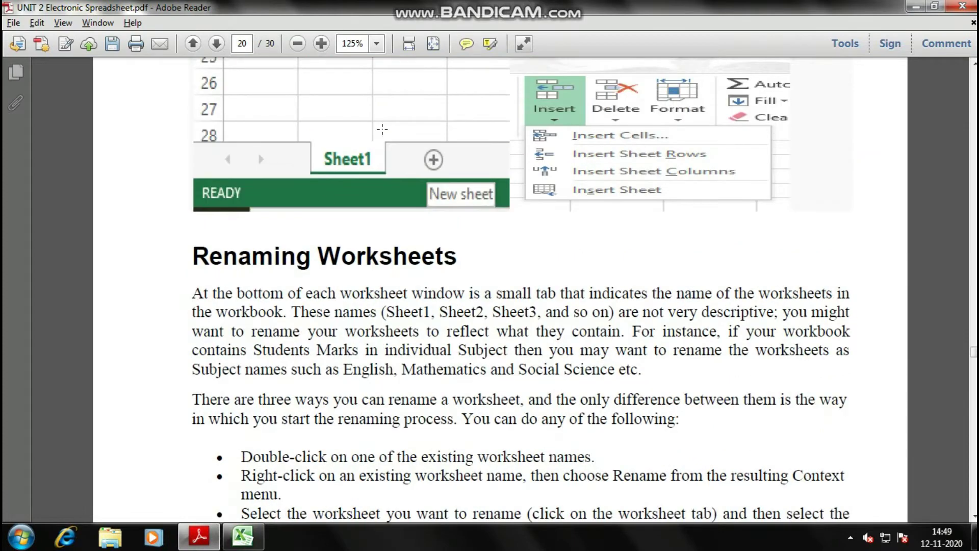
{"action": "scroll", "coordinate": [488, 281], "scroll_direction": "down", "scroll_amount": 5}
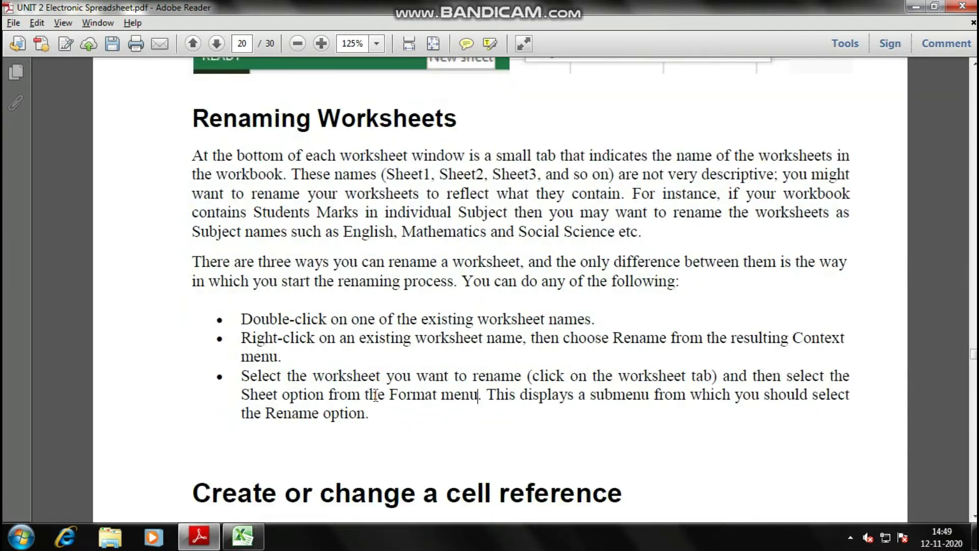
{"action": "left_click", "coordinate": [243, 536]}
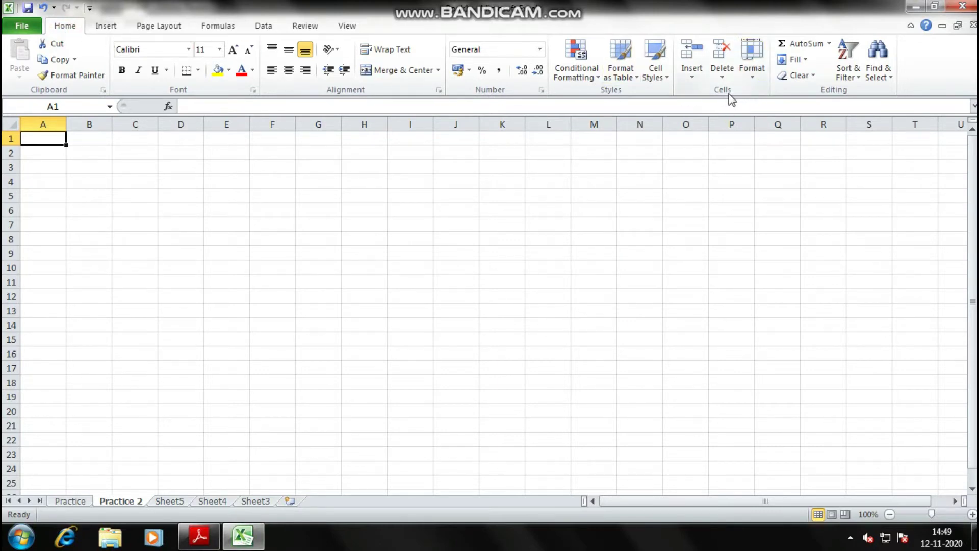
{"action": "left_click", "coordinate": [752, 76]}
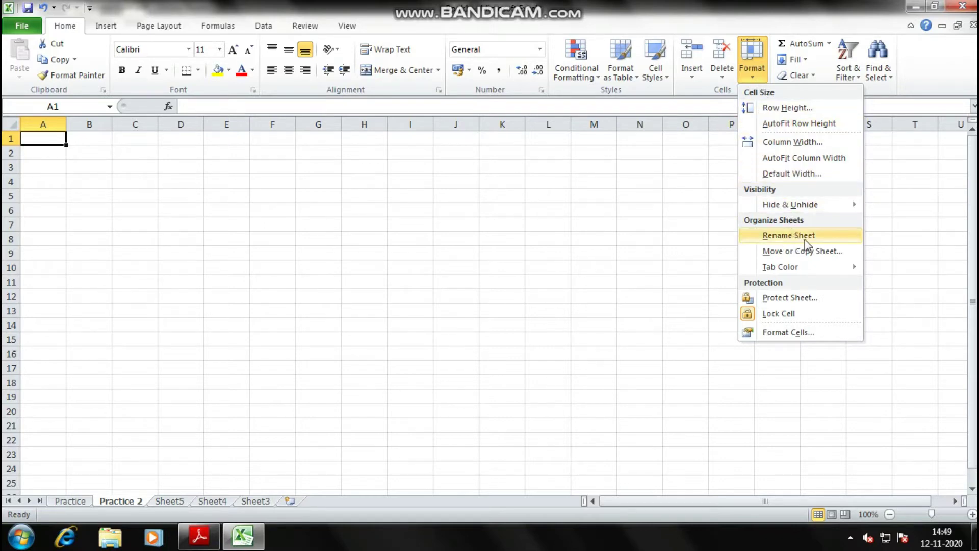
{"action": "left_click", "coordinate": [788, 235]}
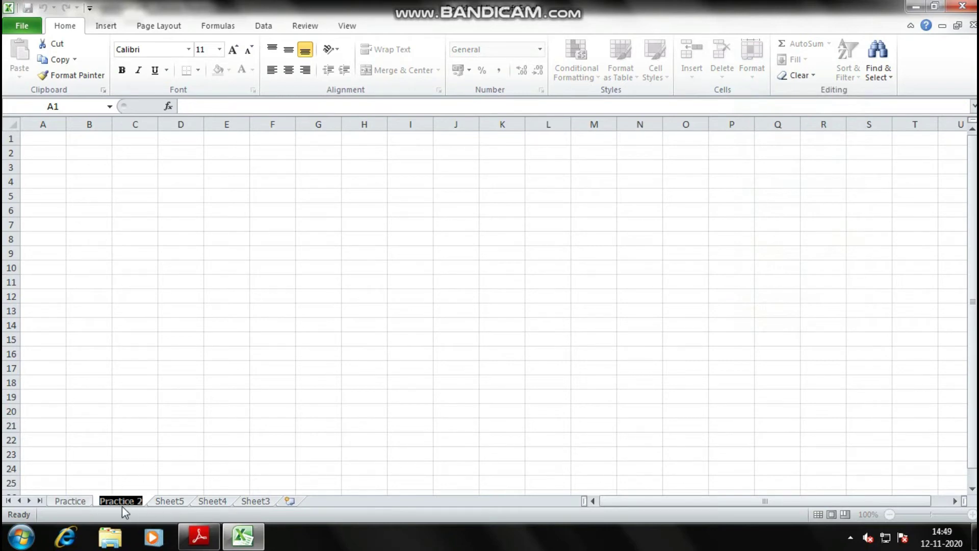
{"action": "type", "text": "Practice 1"}
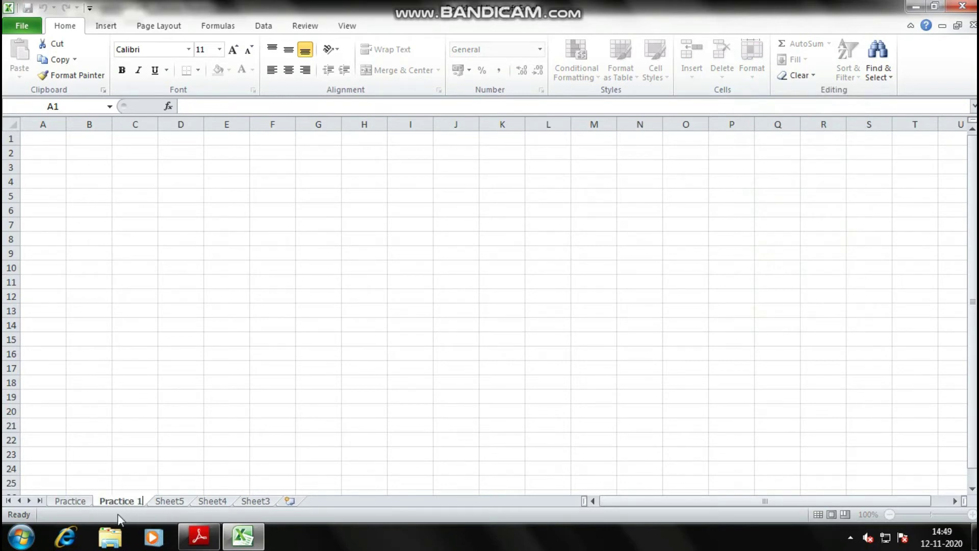
{"action": "key", "text": "Return"}
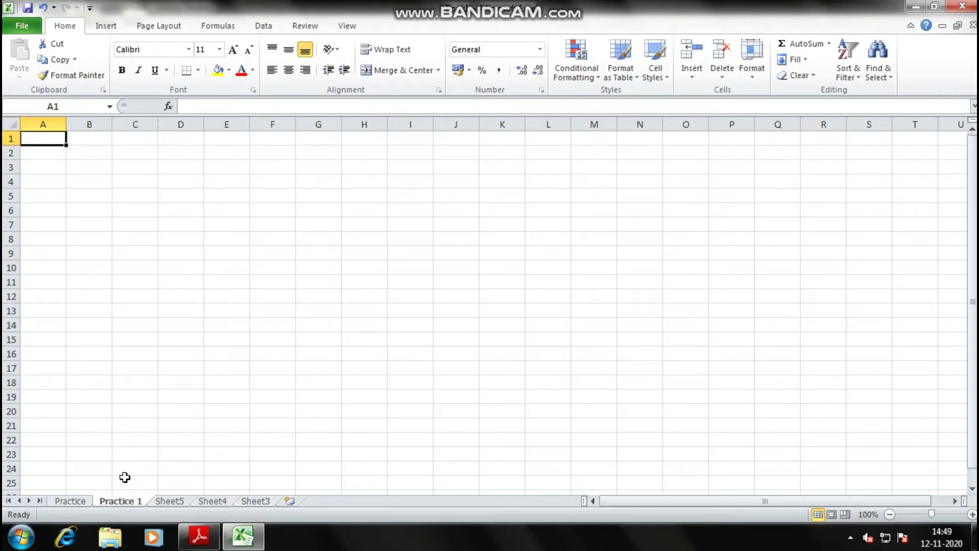
Switch to Adobe Reader and read the section "Create or change a cell reference"
{"action": "key", "text": "alt+Tab"}
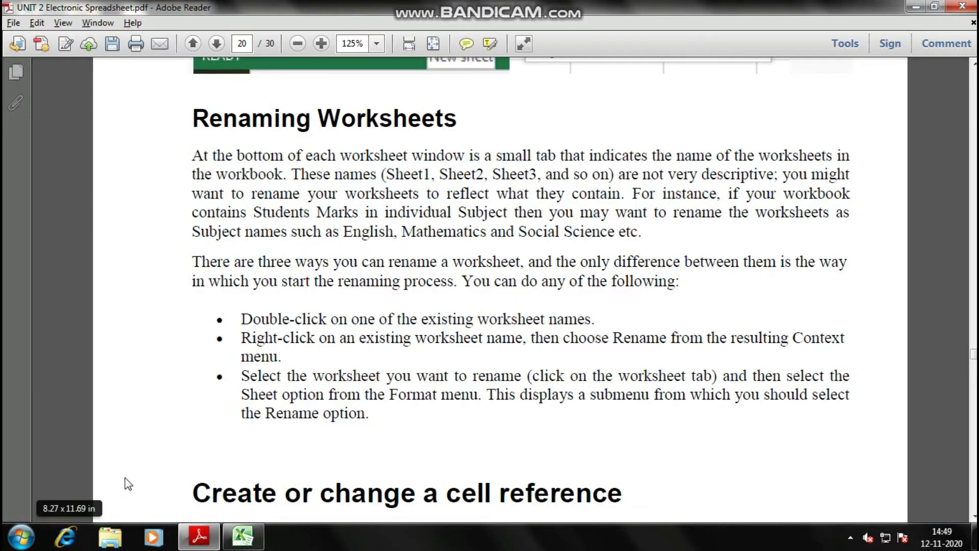
{"action": "scroll", "coordinate": [302, 367], "scroll_direction": "down", "scroll_amount": 3}
{"action": "scroll", "coordinate": [302, 367], "scroll_direction": "down", "scroll_amount": 3}
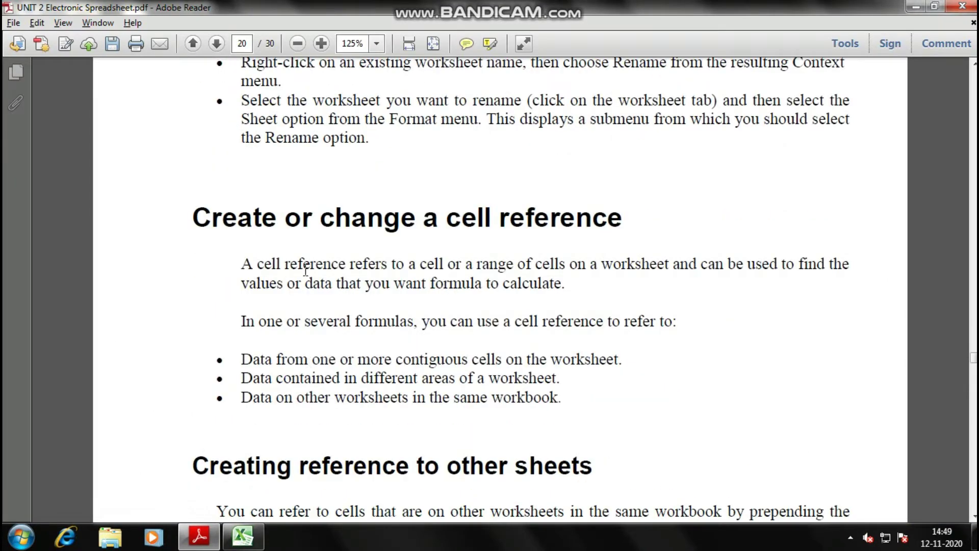
{"action": "scroll", "coordinate": [294, 296], "scroll_direction": "down", "scroll_amount": 2}
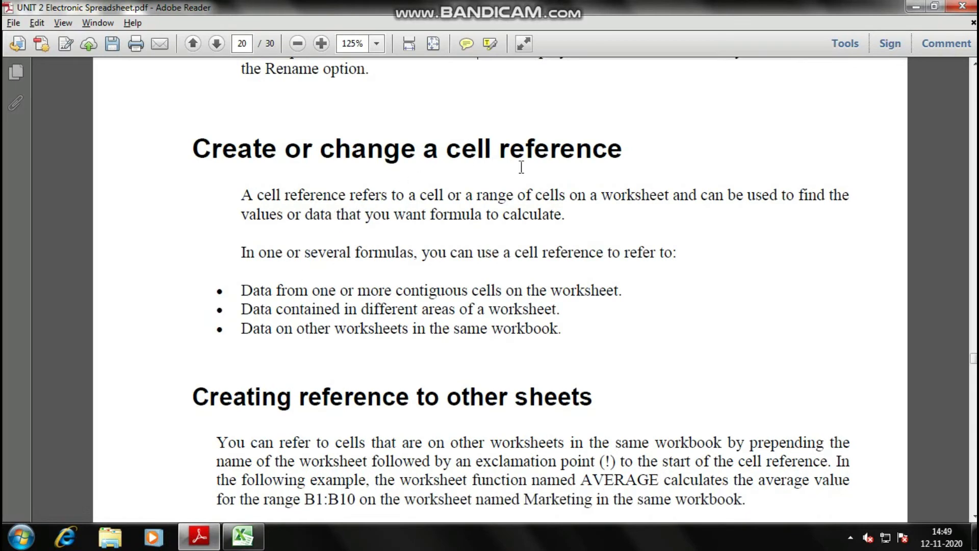
{"action": "scroll", "coordinate": [521, 167], "scroll_direction": "down", "scroll_amount": 2}
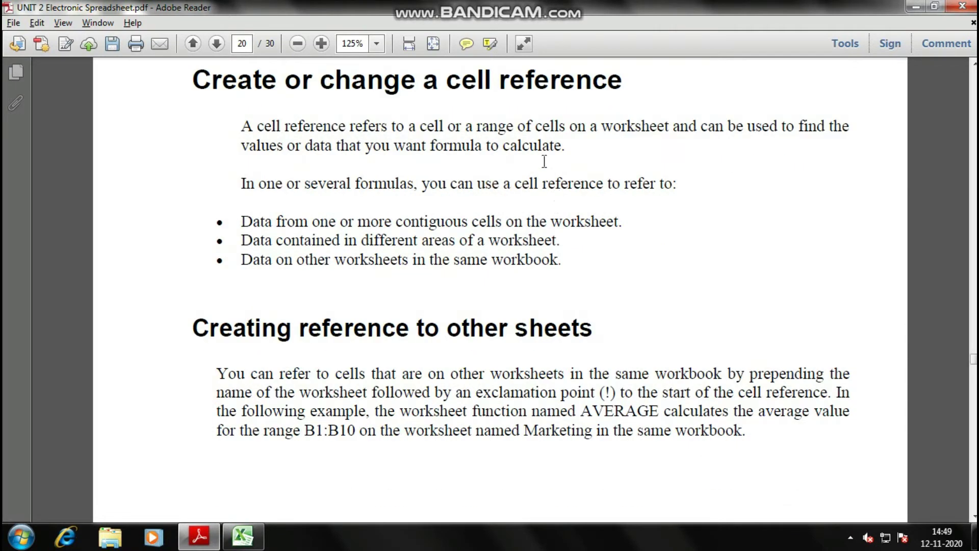
{"action": "mouse_move", "coordinate": [623, 82]}
{"action": "left_mouse_down"}
{"action": "mouse_move", "coordinate": [446, 82]}
{"action": "mouse_move", "coordinate": [623, 84]}
{"action": "left_mouse_up"}
{"action": "left_click", "coordinate": [491, 144]}
{"action": "left_click", "coordinate": [504, 137]}
Switch to Excel and enter 56 in cell C2 of the Practice 1 sheet
{"action": "key", "text": "alt+Tab"}
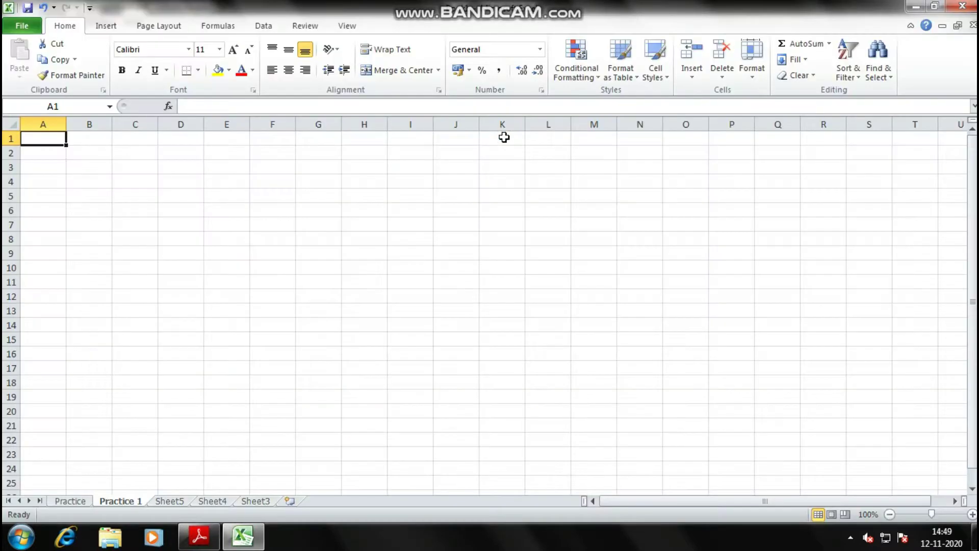
{"action": "left_click", "coordinate": [132, 151]}
{"action": "scroll", "coordinate": [131, 156], "scroll_direction": "up", "scroll_amount": 1, "text": "ctrl"}
{"action": "scroll", "coordinate": [131, 157], "scroll_direction": "up", "scroll_amount": 7, "text": "ctrl"}
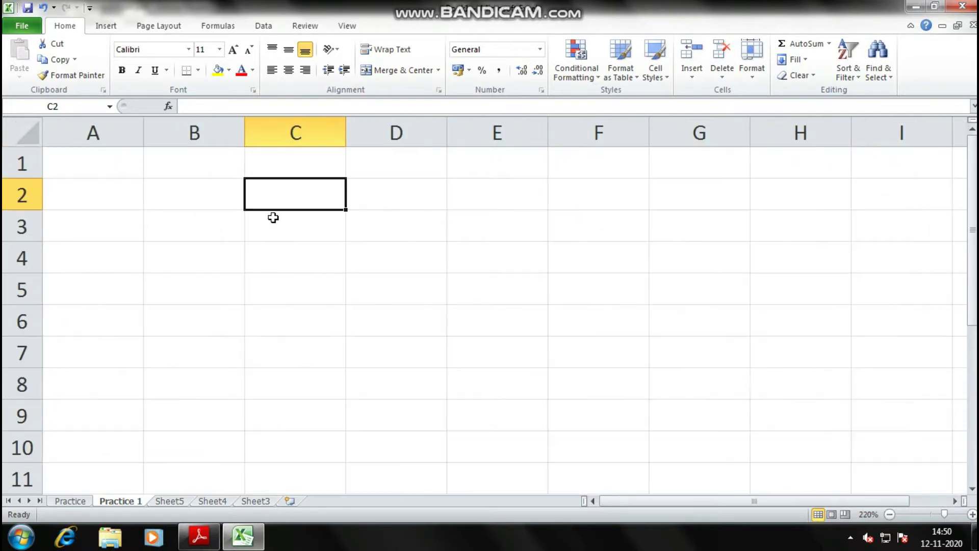
{"action": "left_click", "coordinate": [276, 189]}
{"action": "type", "text": "56"}
{"action": "key", "text": "Return"}
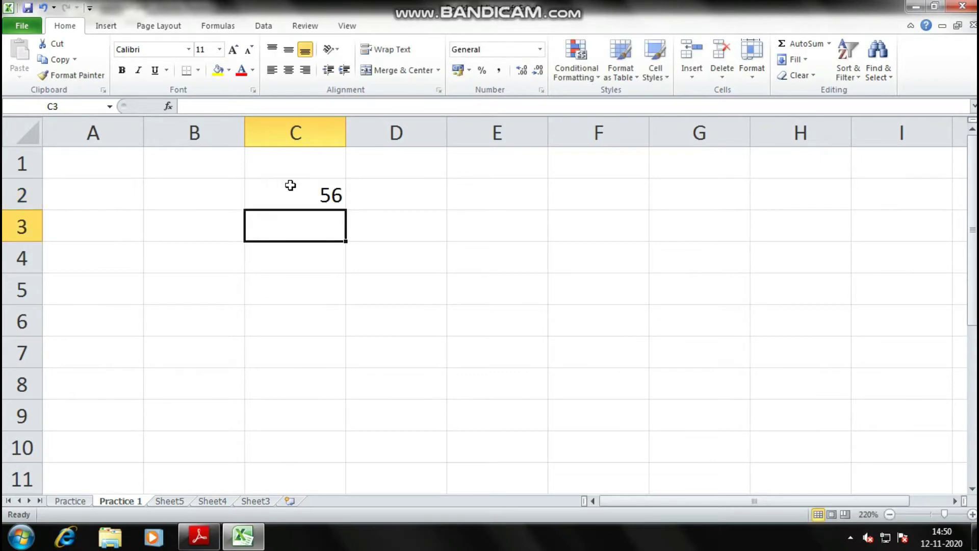
Examine the reference of cell C2 and select the range from C2 to F6
{"action": "left_click", "coordinate": [302, 192]}
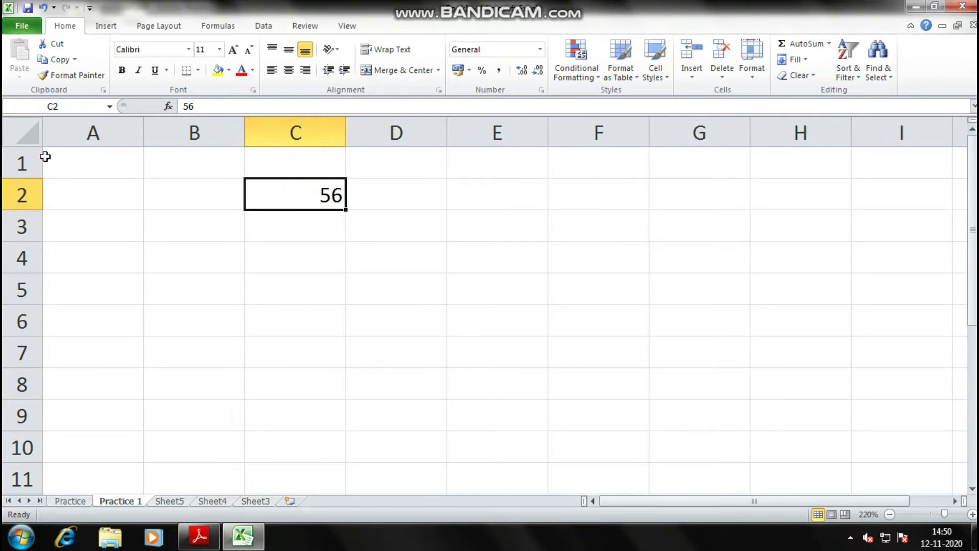
{"action": "left_click", "coordinate": [51, 106]}
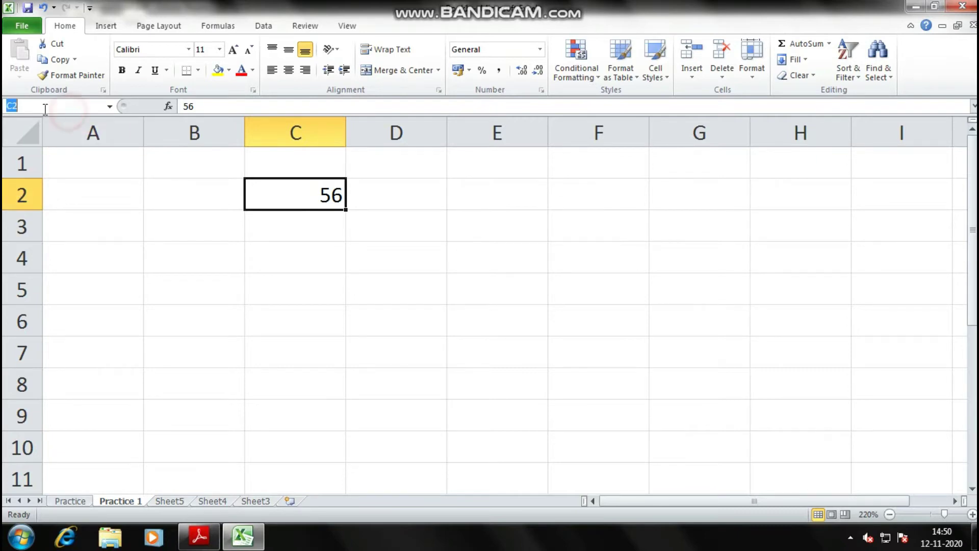
{"action": "left_click", "coordinate": [325, 196]}
{"action": "left_click", "coordinate": [309, 197]}
{"action": "left_click_drag", "start_coordinate": [316, 202], "coordinate": [577, 330]}
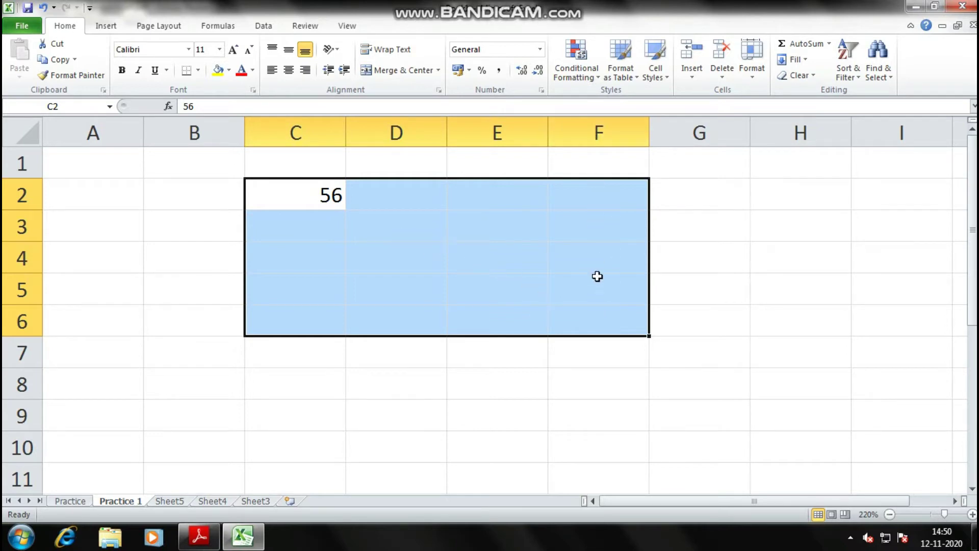
Enter the range reference "c2:f6" as text in cell E7
{"action": "left_click", "coordinate": [459, 354]}
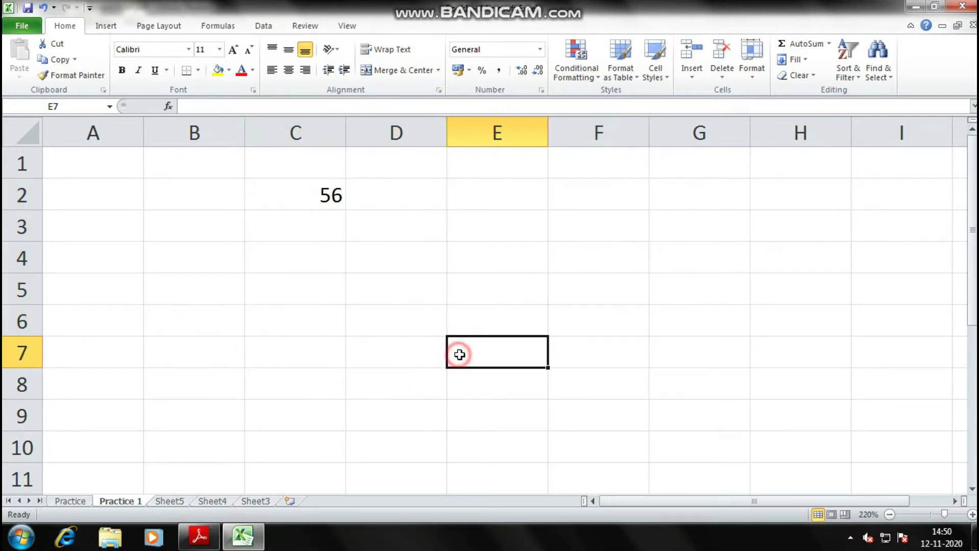
{"action": "type", "text": "c2:"}
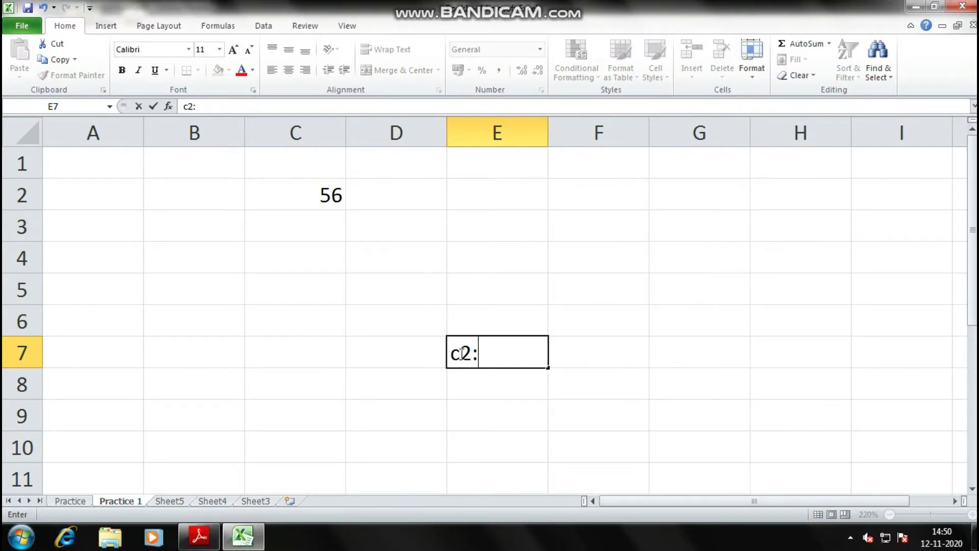
{"action": "type", "text": "f6"}
{"action": "key", "text": "Return"}
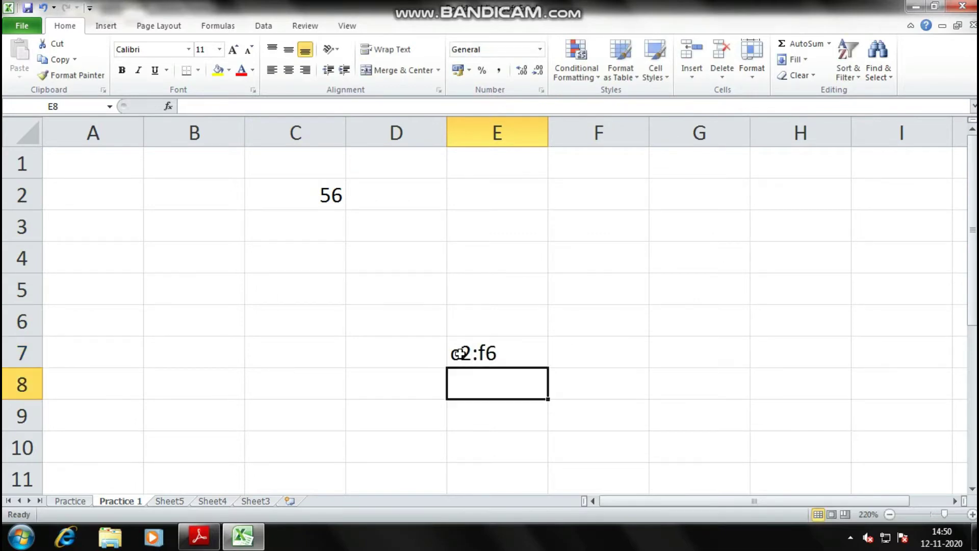
Select the range C2:F6 to compare it with the written reference, followed by cells C2 and B4
{"action": "left_click_drag", "start_coordinate": [308, 195], "coordinate": [575, 314]}
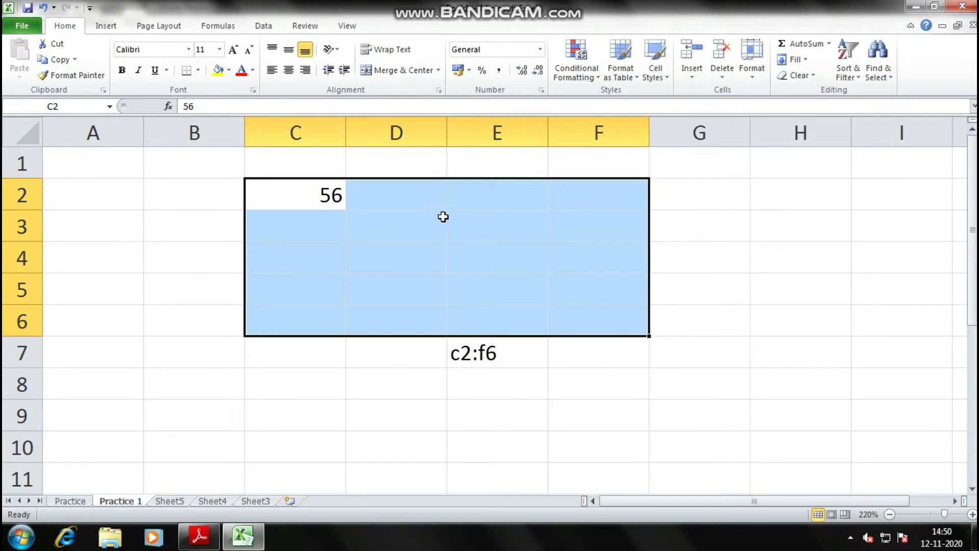
{"action": "left_click", "coordinate": [311, 196]}
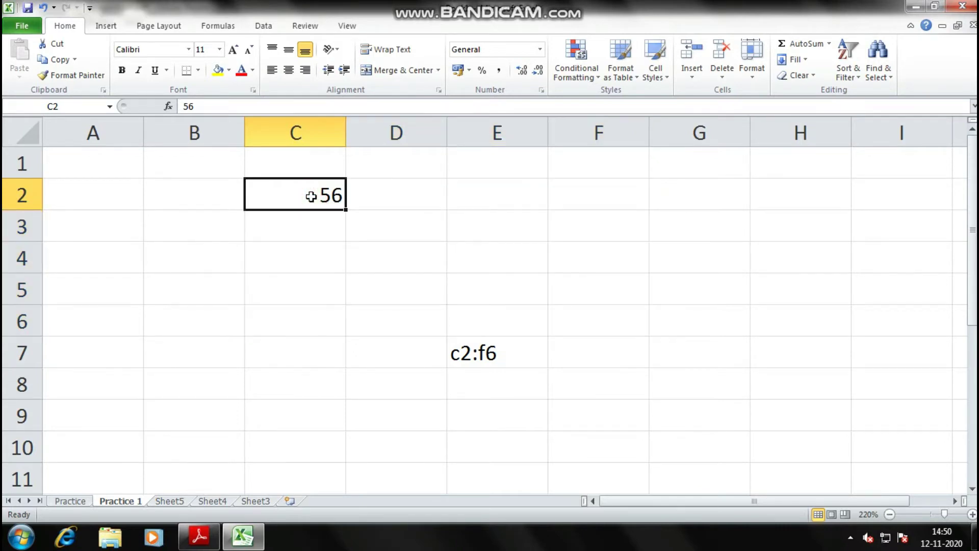
{"action": "left_click", "coordinate": [203, 257]}
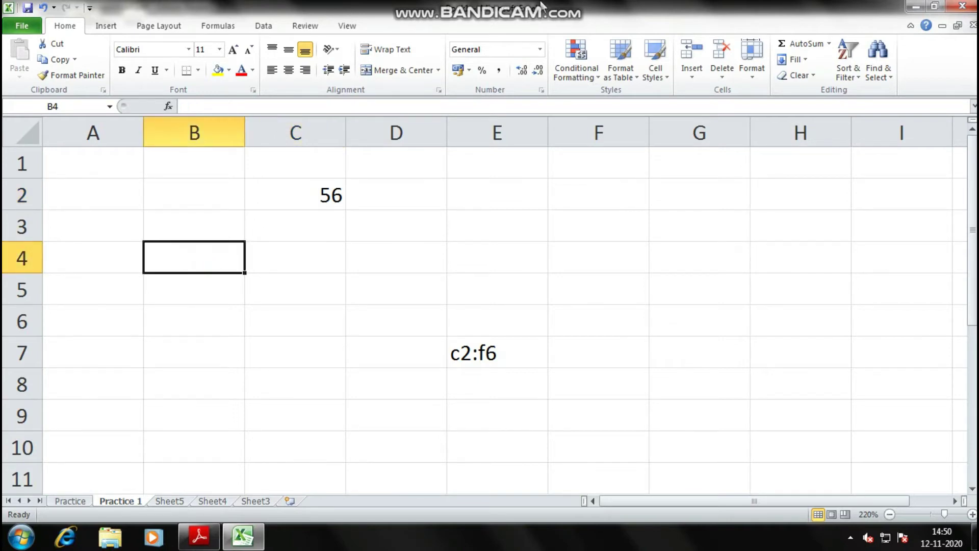
{"action": "mouse_move", "coordinate": [523, 5]}
{"action": "left_click", "coordinate": [196, 258]}
{"action": "left_click", "coordinate": [213, 259]}
{"action": "left_click", "coordinate": [194, 261]}
Switch to Adobe Reader and examine the heading "Creating reference to other sheets"
{"action": "key", "text": "alt+Tab"}
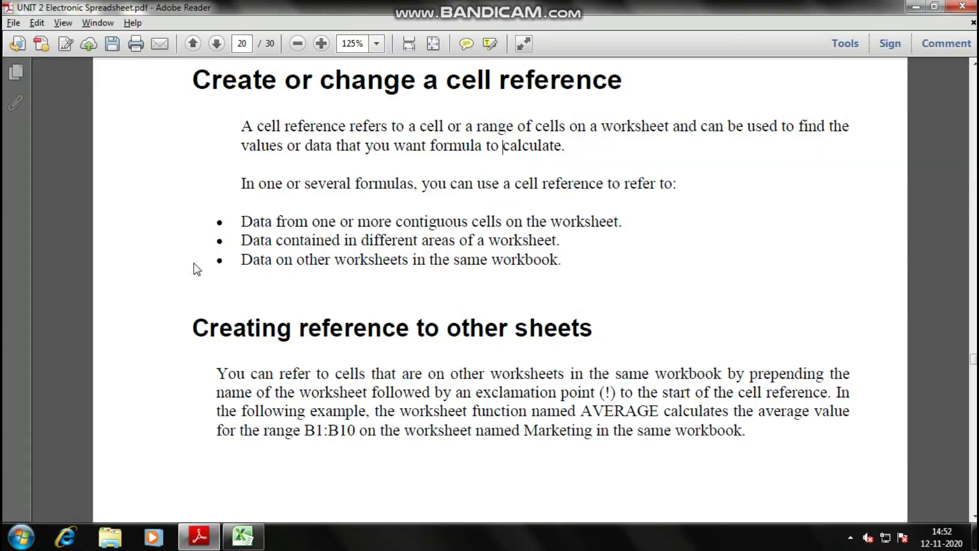
{"action": "scroll", "coordinate": [255, 349], "scroll_direction": "down", "scroll_amount": 3}
{"action": "scroll", "coordinate": [307, 263], "scroll_direction": "up", "scroll_amount": 3}
{"action": "left_click_drag", "start_coordinate": [403, 325], "coordinate": [507, 326]}
{"action": "left_click", "coordinate": [480, 365]}
Switch to Excel and enter the formula =c2 in cell F2 to reference cell C2
{"action": "key", "text": "alt+Tab"}
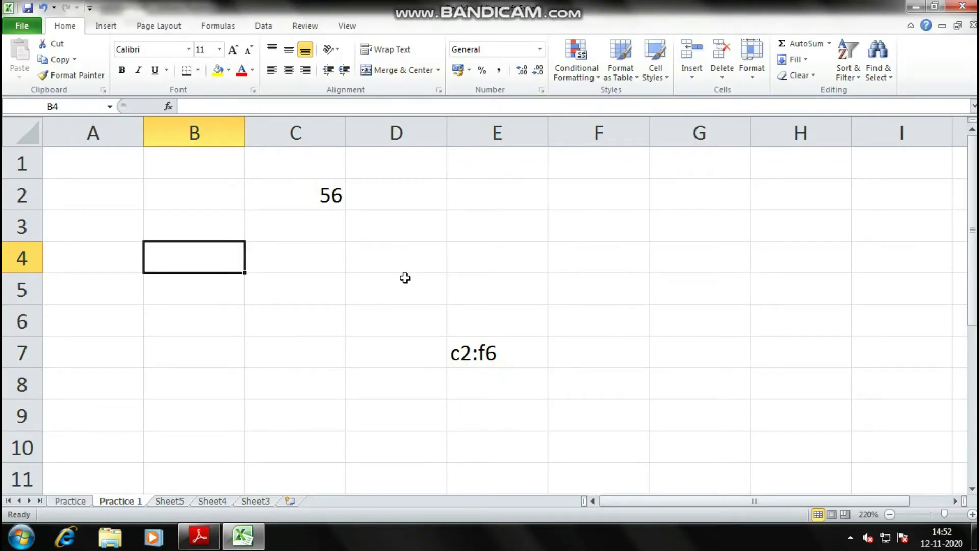
{"action": "left_click", "coordinate": [587, 227]}
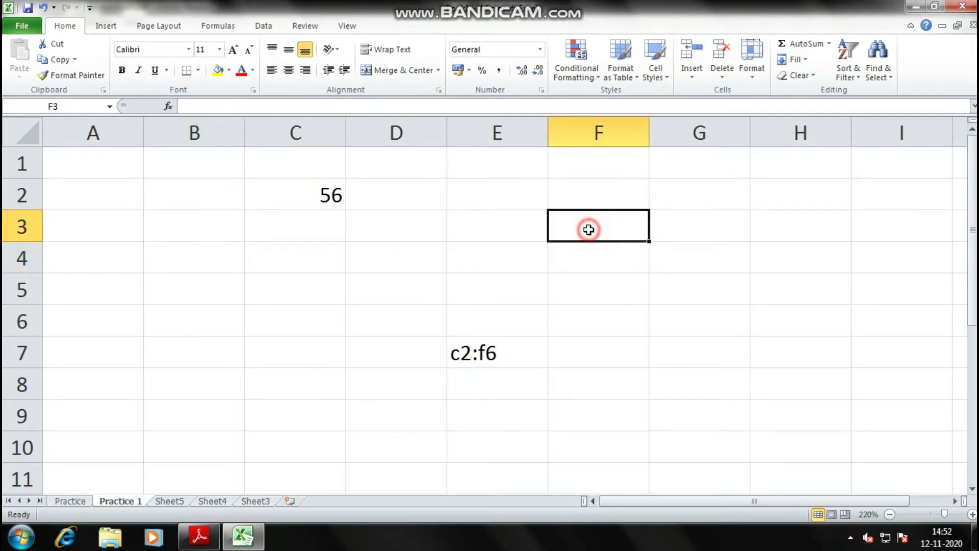
{"action": "left_click", "coordinate": [303, 196]}
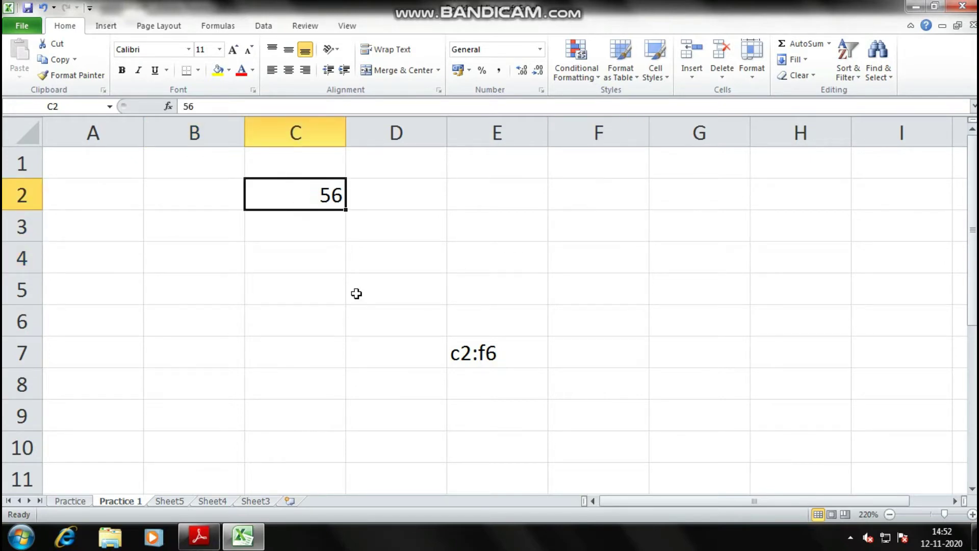
{"action": "left_click", "coordinate": [595, 190]}
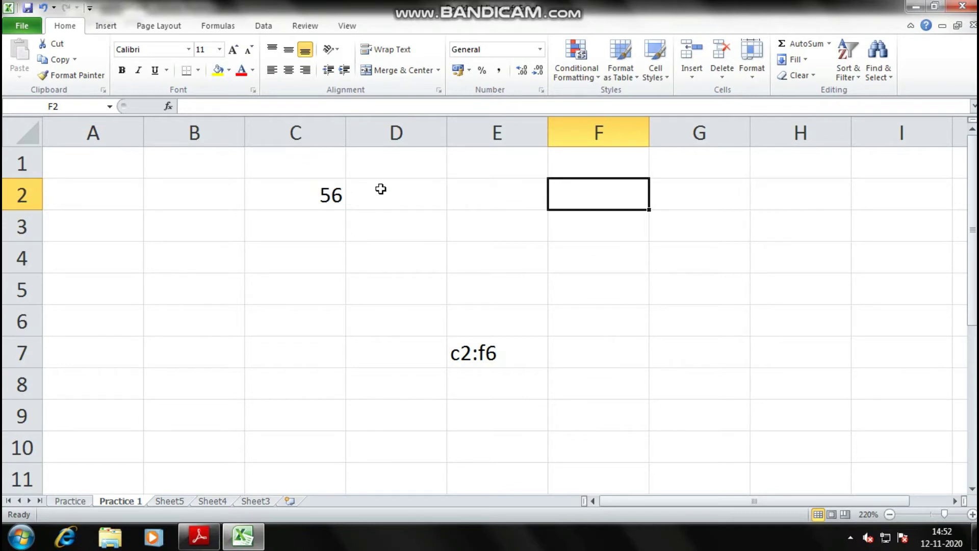
{"action": "type", "text": "="}
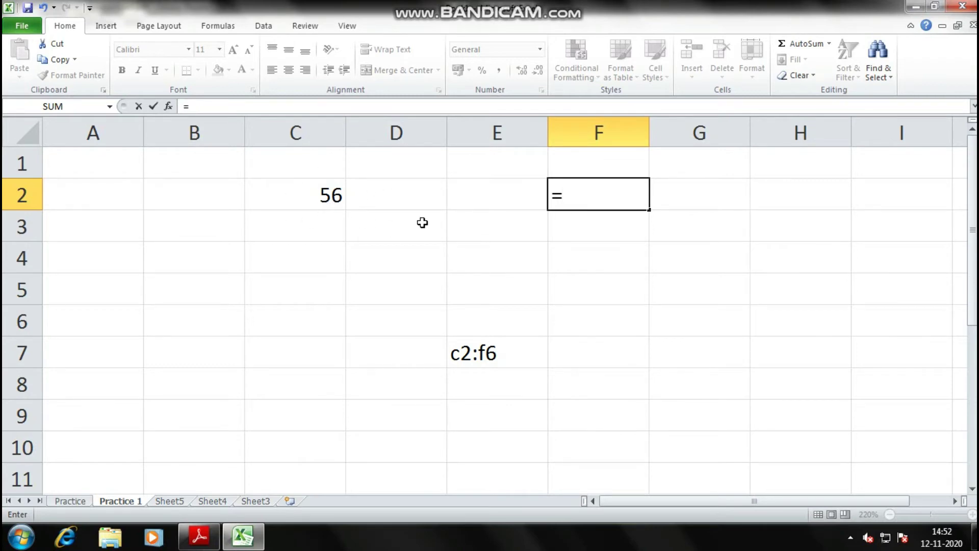
{"action": "type", "text": "c2"}
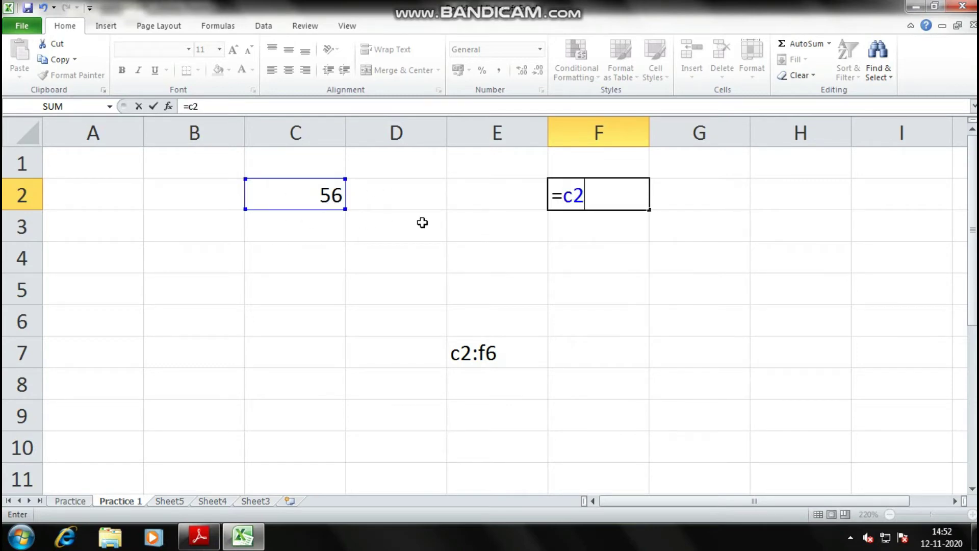
{"action": "key", "text": "Return"}
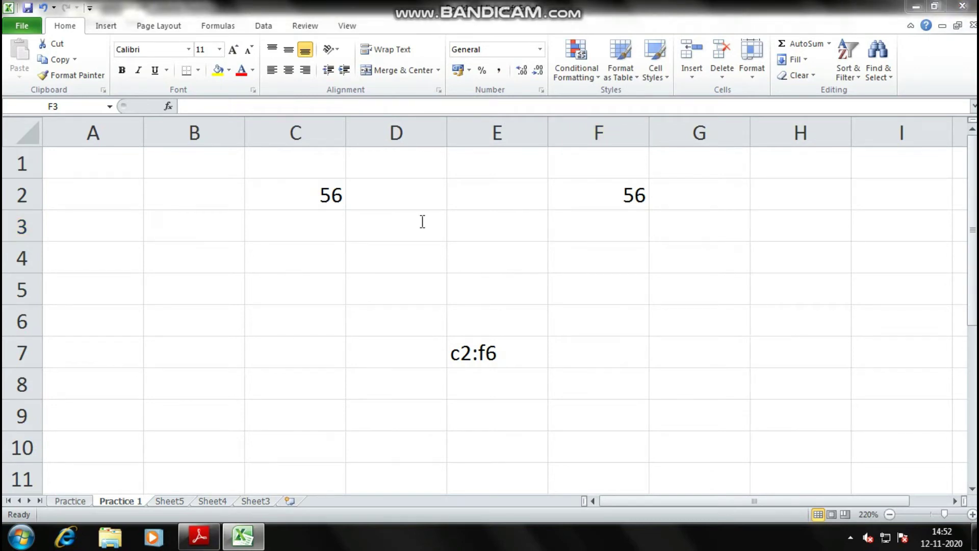
Switch to Adobe Reader to check the section on creating references to other sheets, and return to Excel
{"action": "key", "text": "alt+Tab"}
{"action": "scroll", "coordinate": [479, 376], "scroll_direction": "down", "scroll_amount": 1}
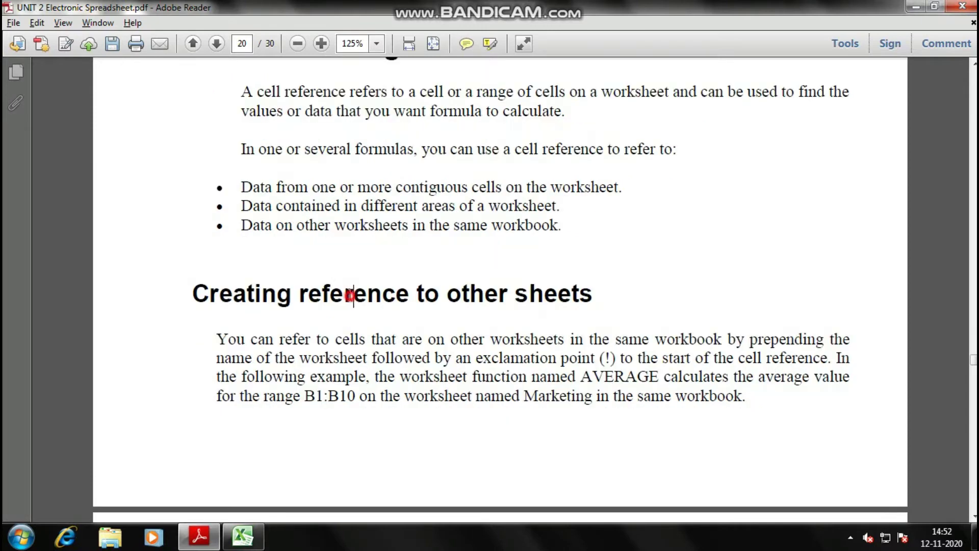
{"action": "key", "text": "alt+Tab"}
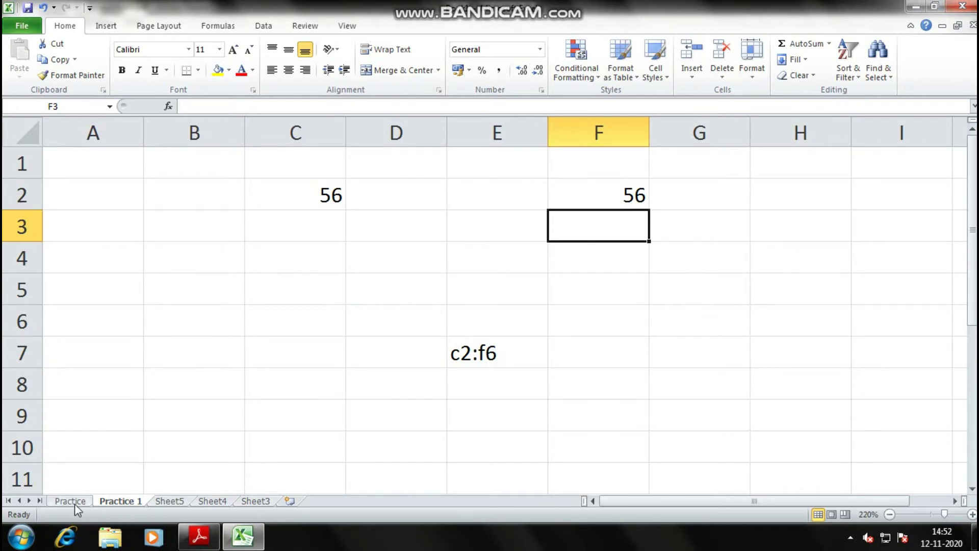
View Sheet5 at a larger zoom, and return to cell C2 on the Practice 1 sheet
{"action": "left_click", "coordinate": [171, 501]}
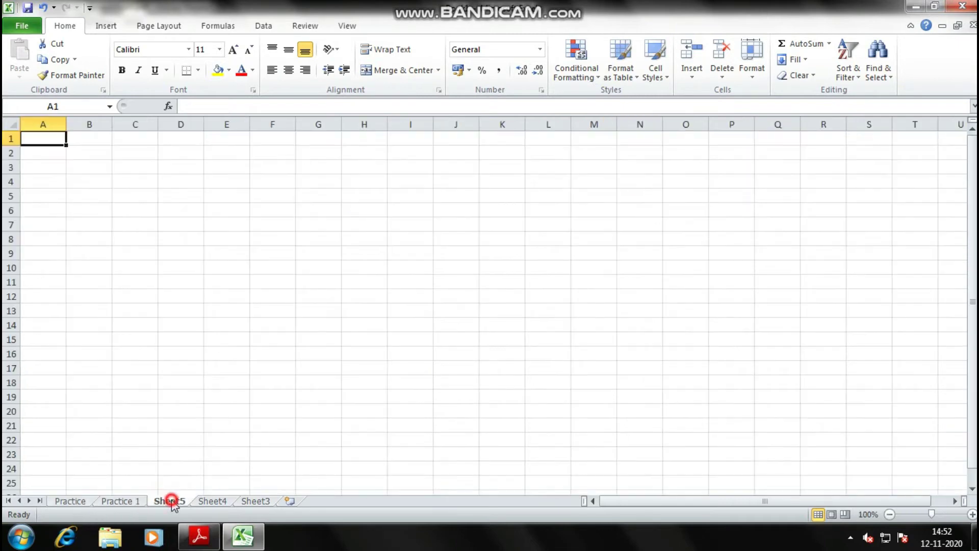
{"action": "left_click", "coordinate": [230, 198]}
{"action": "scroll", "coordinate": [232, 194], "scroll_direction": "up", "scroll_amount": 6}
{"action": "left_click", "coordinate": [115, 501]}
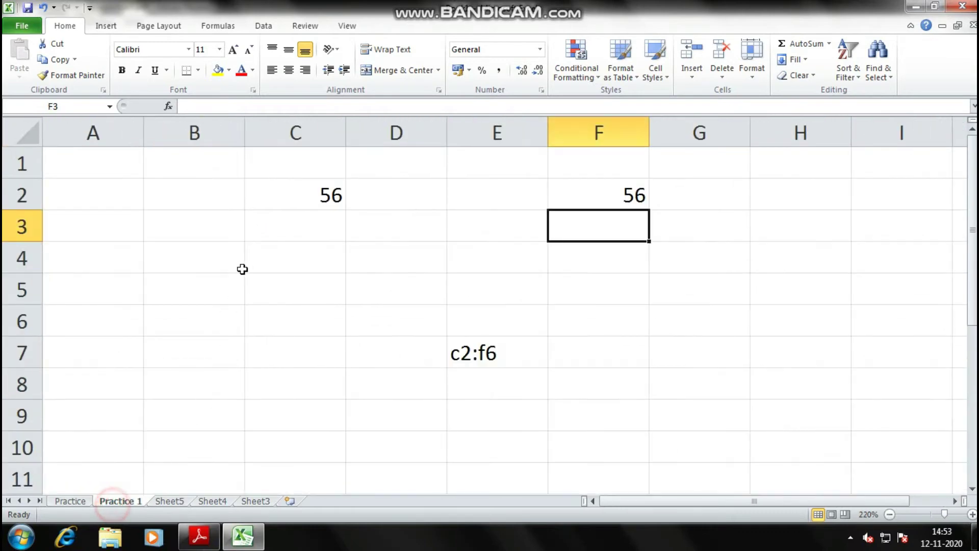
{"action": "left_click", "coordinate": [284, 188]}
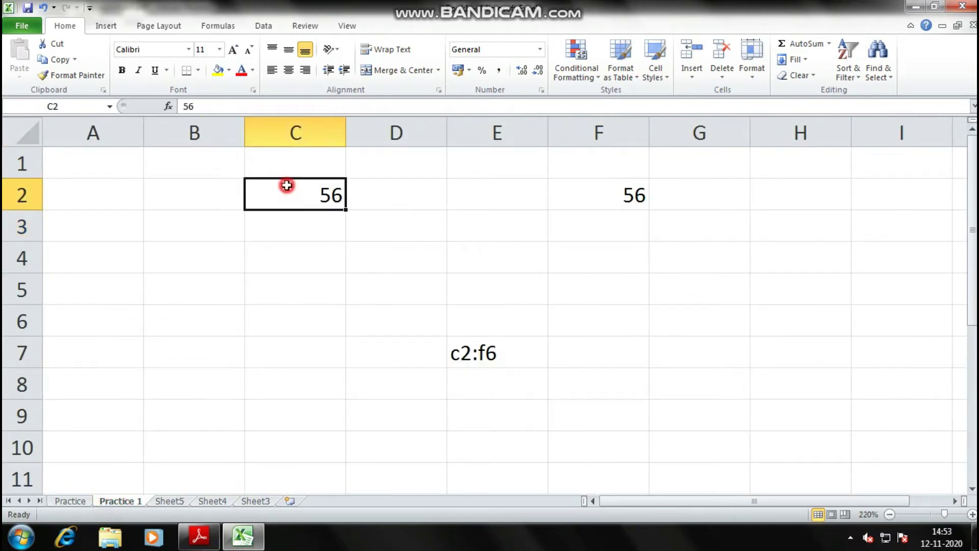
Try to reference Practice 1's cell C2 from Sheet5 by entering =Practice 1!c2 in cell D7, dismissing the file prompt
{"action": "left_click", "coordinate": [180, 502]}
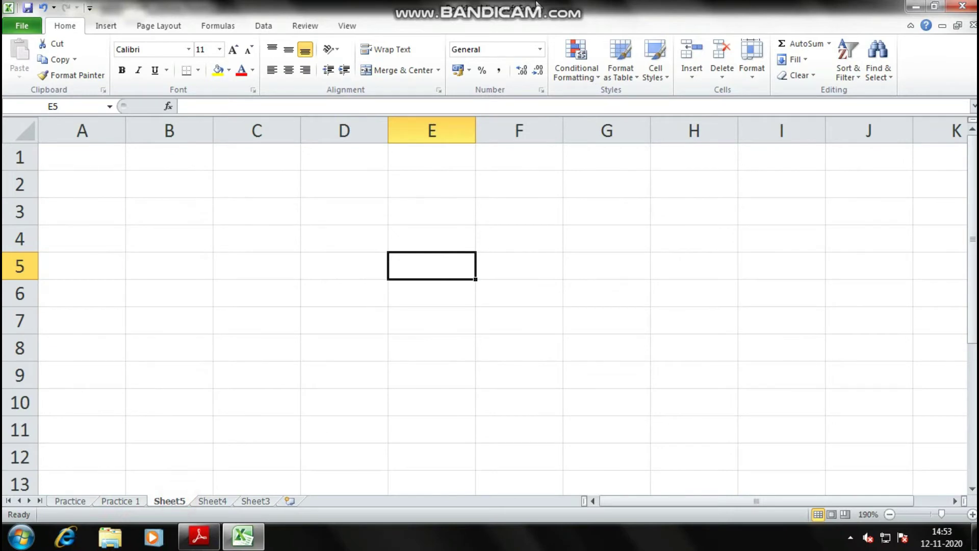
{"action": "scroll", "coordinate": [259, 319], "scroll_direction": "down", "scroll_amount": 3}
{"action": "left_click", "coordinate": [271, 208]}
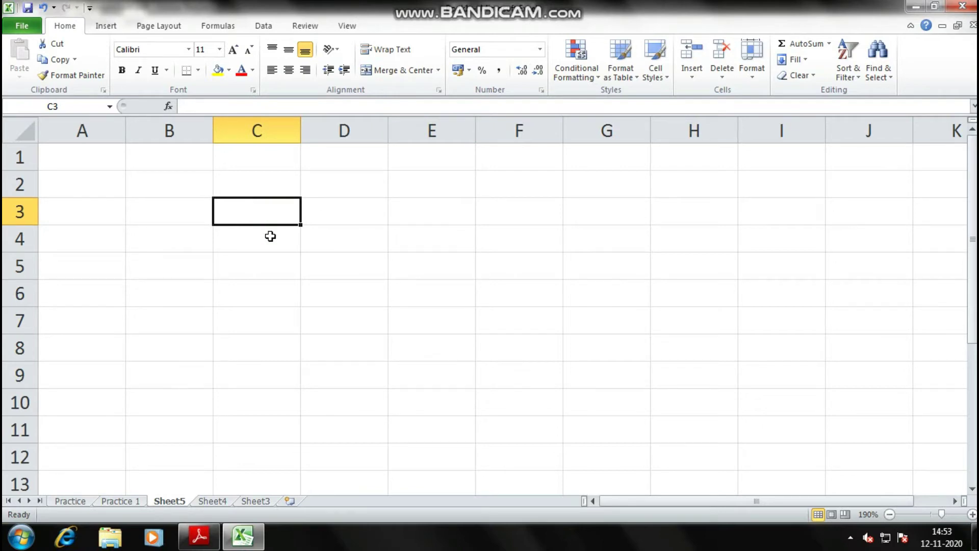
{"action": "left_click", "coordinate": [323, 319]}
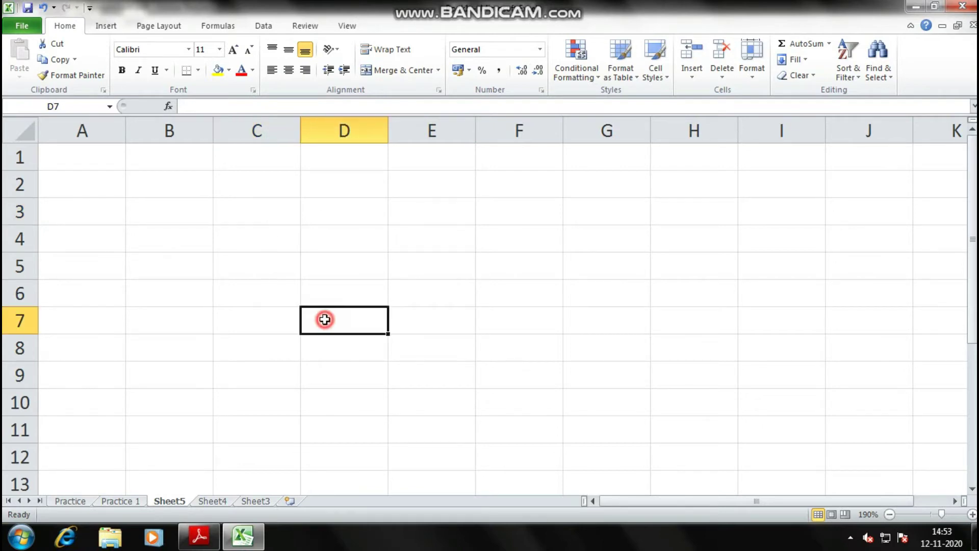
{"action": "type", "text": "="}
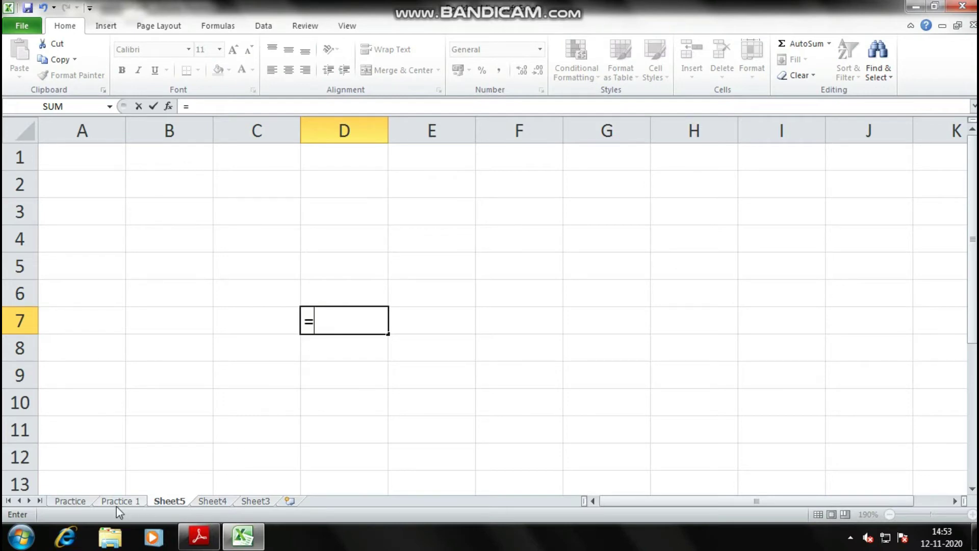
{"action": "type", "text": "Pra"}
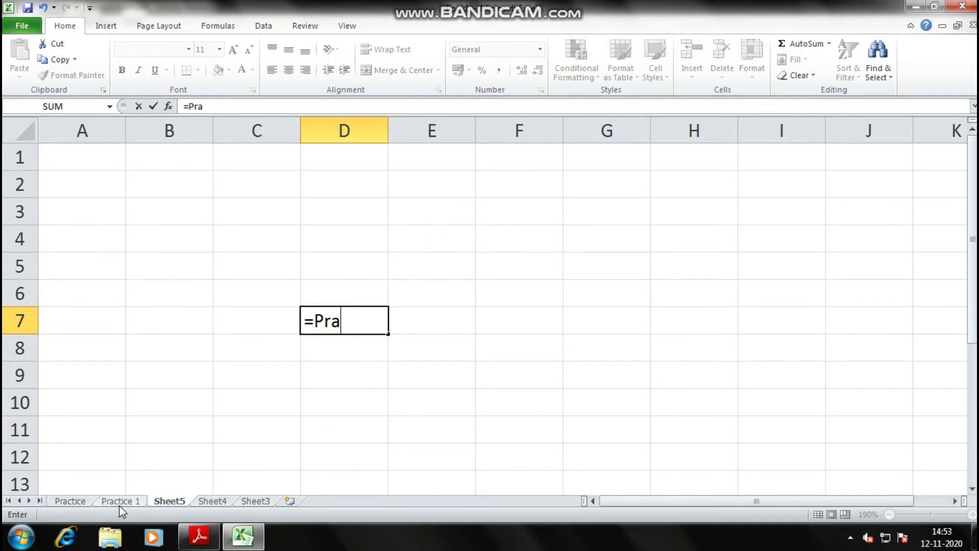
{"action": "type", "text": "ctice 1"}
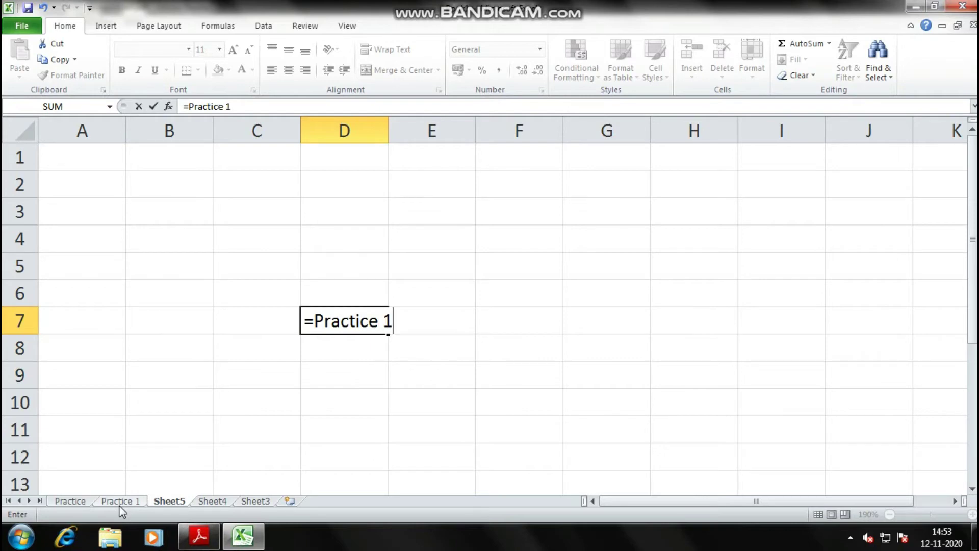
{"action": "type", "text": "!c2"}
{"action": "key", "text": "Return"}
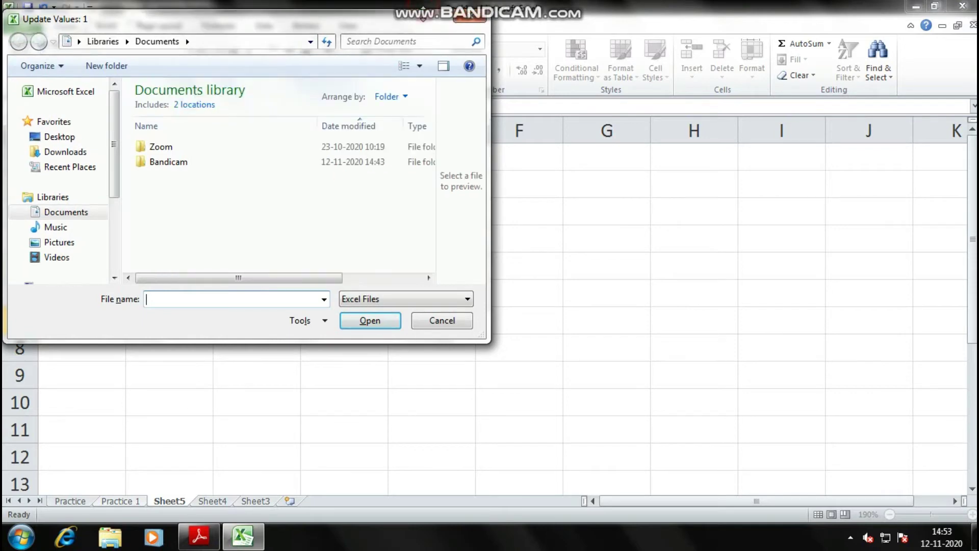
{"action": "left_click_drag", "start_coordinate": [424, 9], "coordinate": [755, 115]}
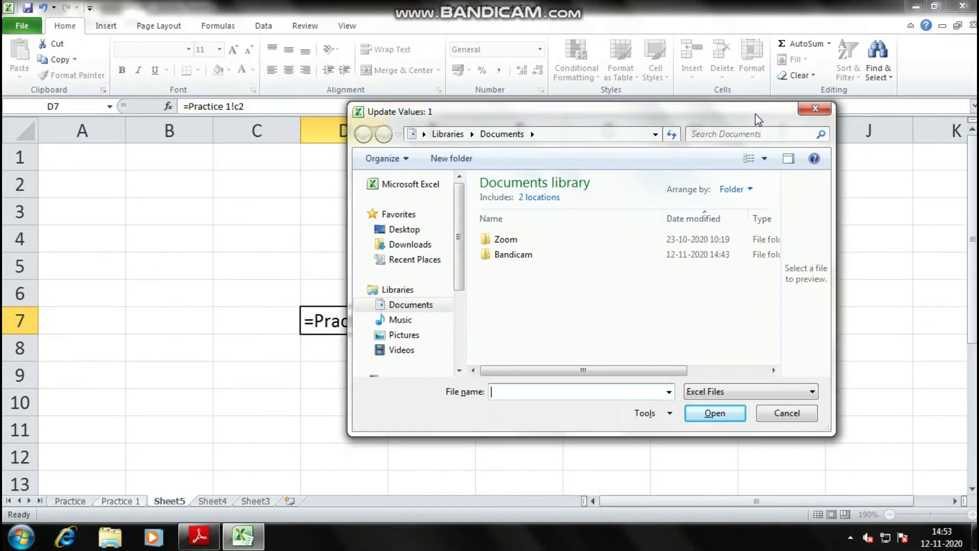
{"action": "left_click", "coordinate": [823, 119]}
{"action": "left_click", "coordinate": [363, 323]}
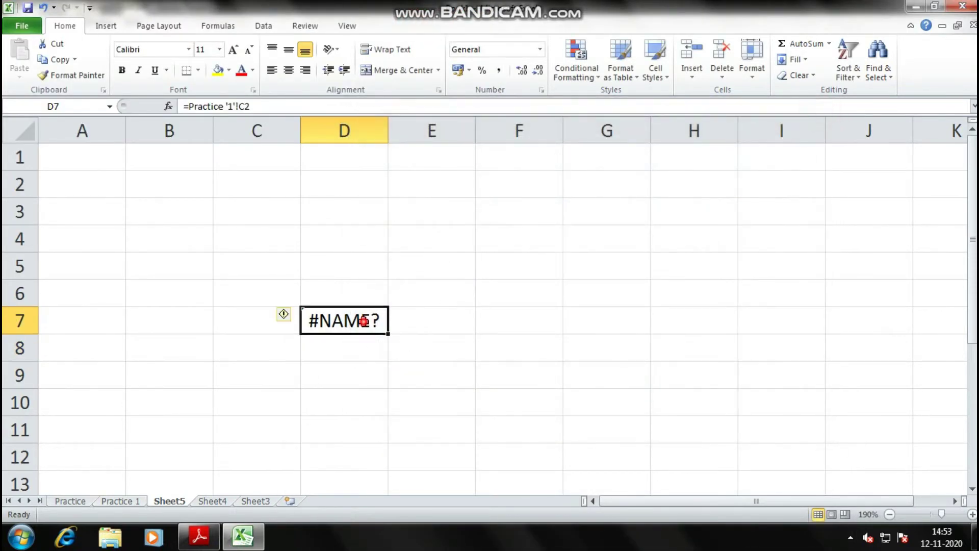
Replace the formula in Sheet5's cell D7 with ='Practice 1'!C2 by picking the source cell, and compare both sheets
{"action": "left_click", "coordinate": [123, 501]}
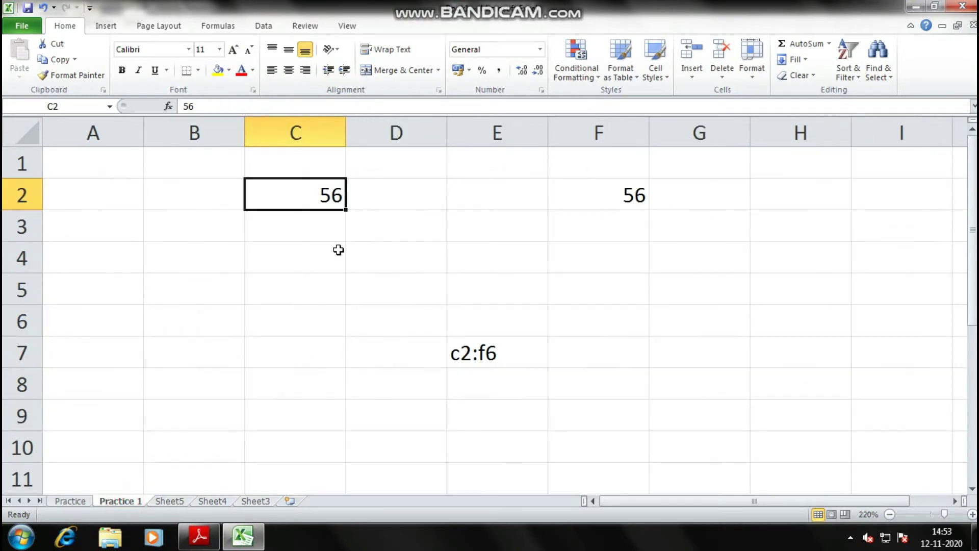
{"action": "left_click", "coordinate": [171, 500]}
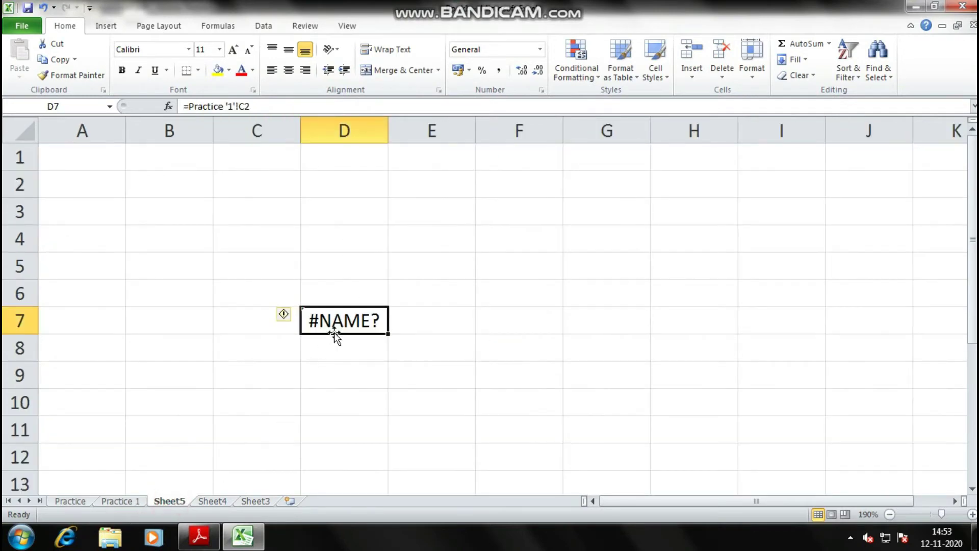
{"action": "type", "text": "="}
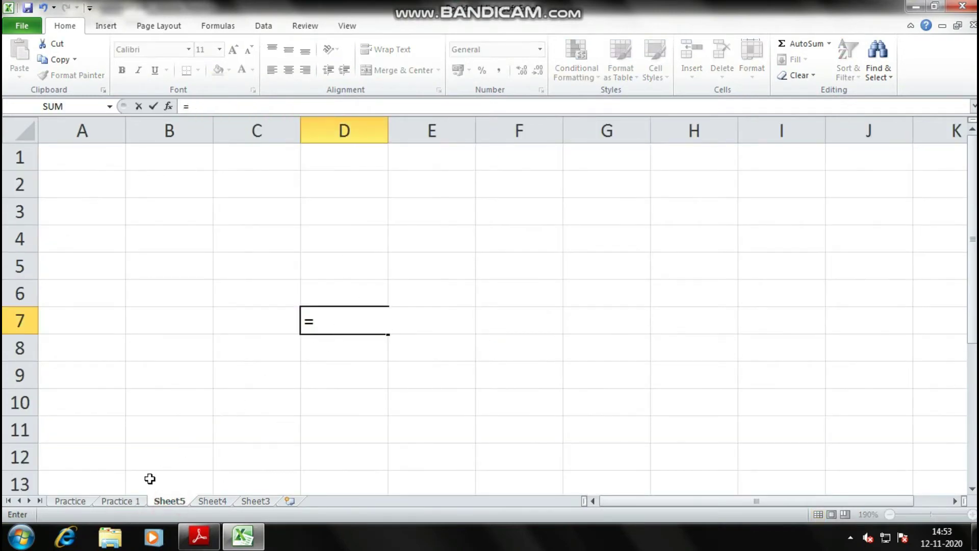
{"action": "left_click", "coordinate": [121, 501]}
{"action": "left_click", "coordinate": [311, 195]}
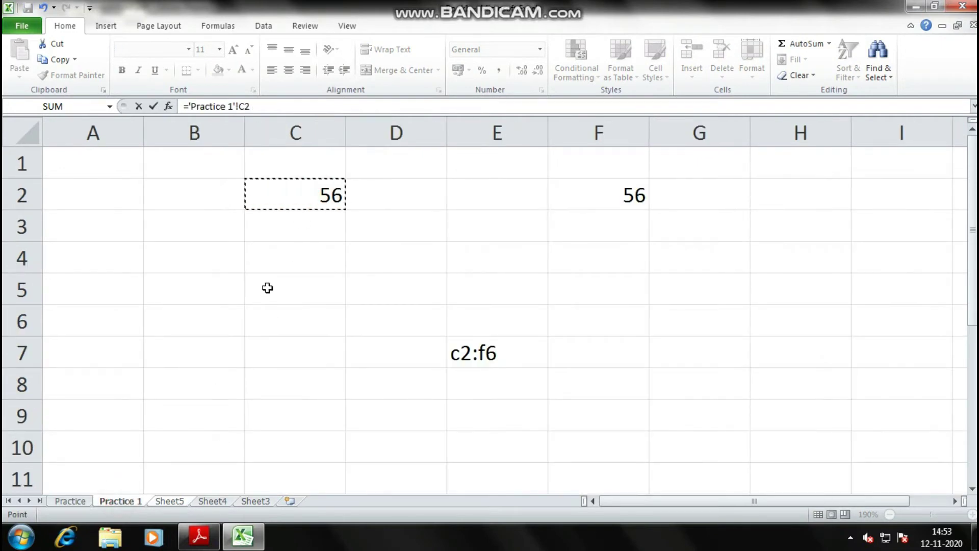
{"action": "key", "text": "Return"}
{"action": "left_click", "coordinate": [338, 326]}
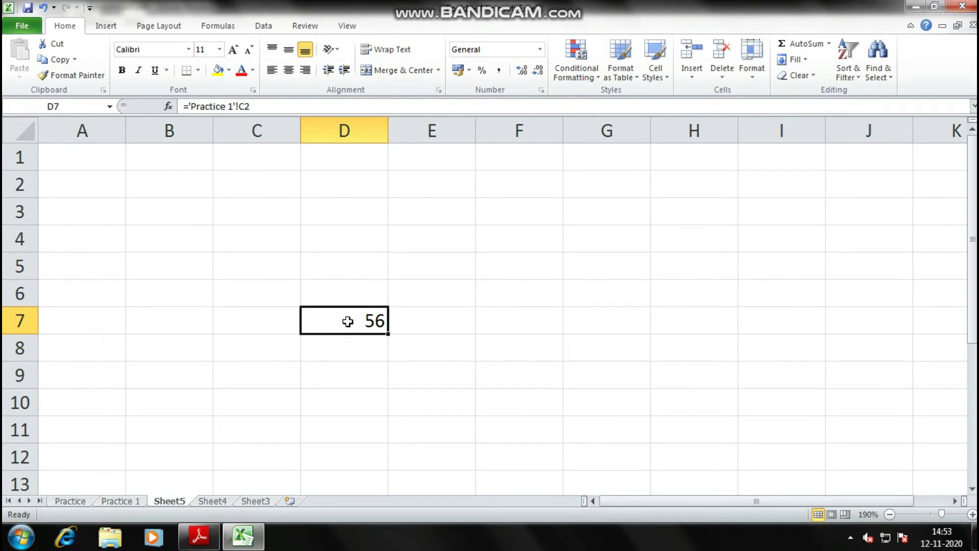
{"action": "left_click", "coordinate": [120, 503]}
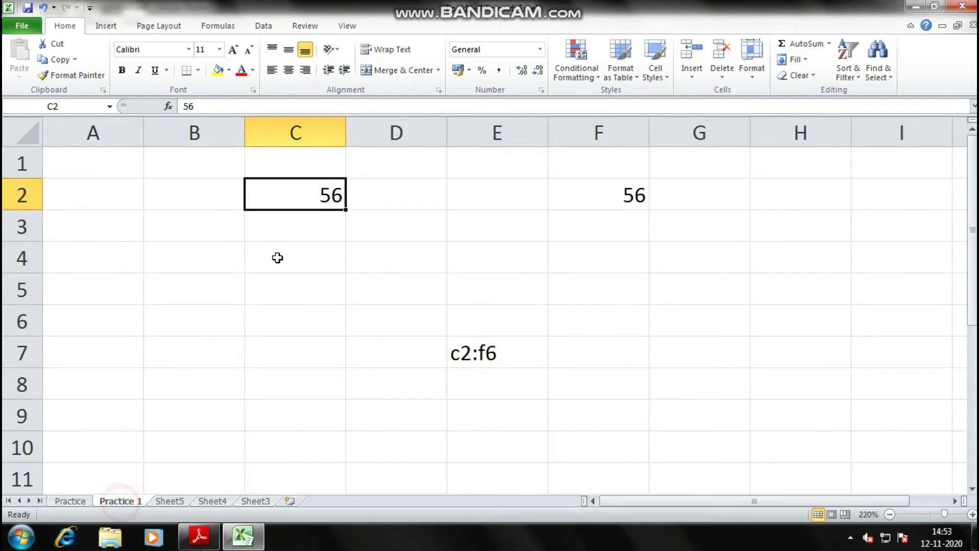
{"action": "left_click", "coordinate": [170, 502]}
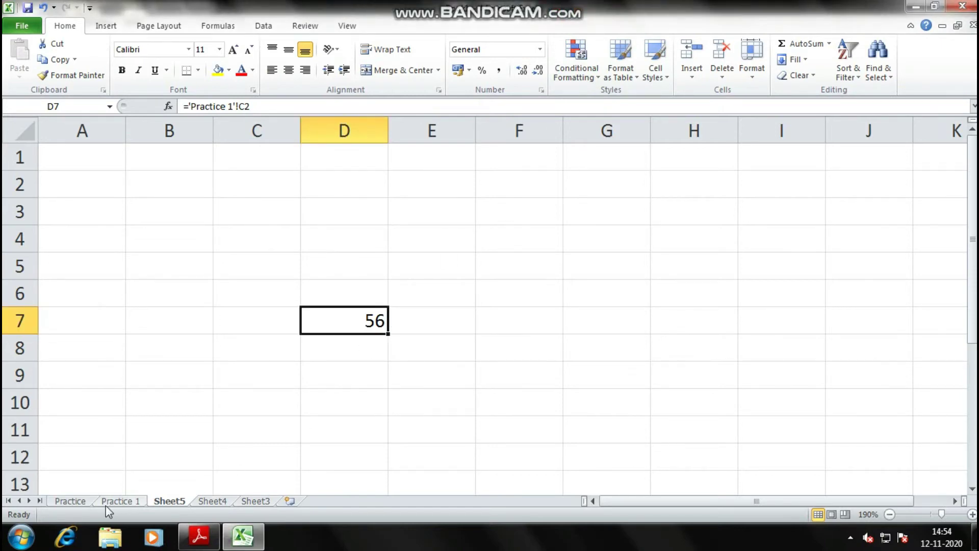
Enter 95 in cell B3 of the Practice sheet and select that cell at a larger zoom
{"action": "left_click", "coordinate": [87, 502]}
{"action": "scroll", "coordinate": [131, 223], "scroll_direction": "up", "scroll_amount": 6}
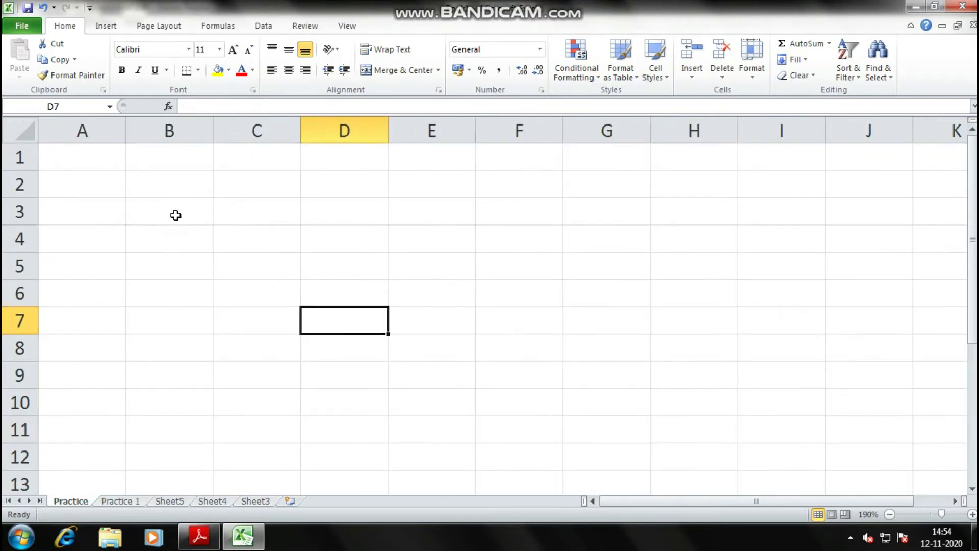
{"action": "left_click", "coordinate": [175, 215]}
{"action": "type", "text": "95"}
{"action": "key", "text": "Return"}
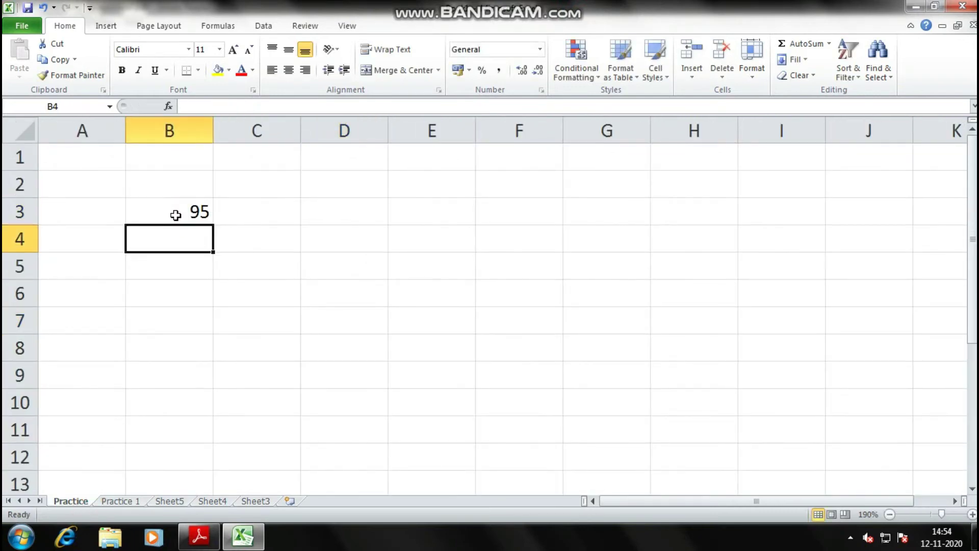
{"action": "left_click", "coordinate": [175, 215]}
{"action": "scroll", "coordinate": [175, 215], "scroll_direction": "up", "scroll_amount": 2}
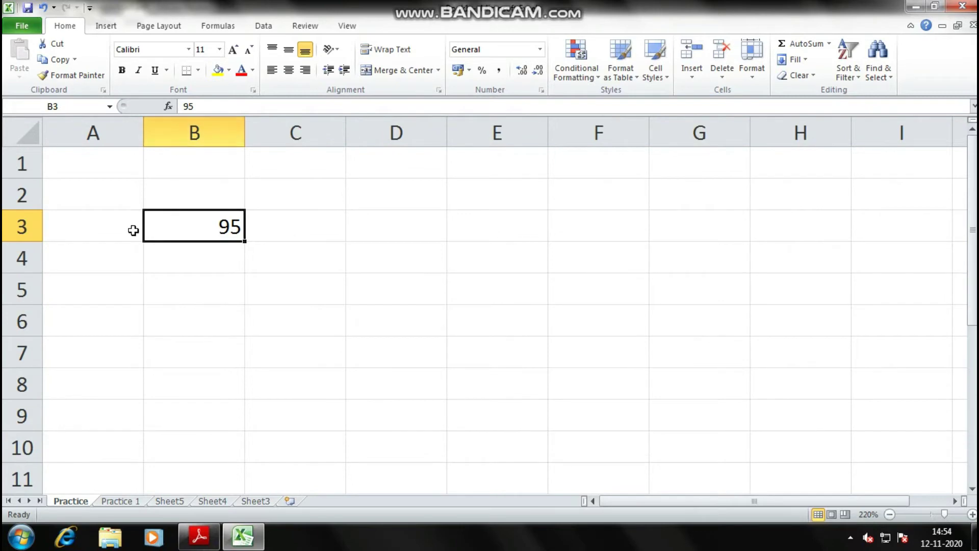
{"action": "left_click", "coordinate": [192, 226]}
Enter the formula =Practice!c2 in cell A1 of the Practice 1 sheet
{"action": "left_click", "coordinate": [119, 501]}
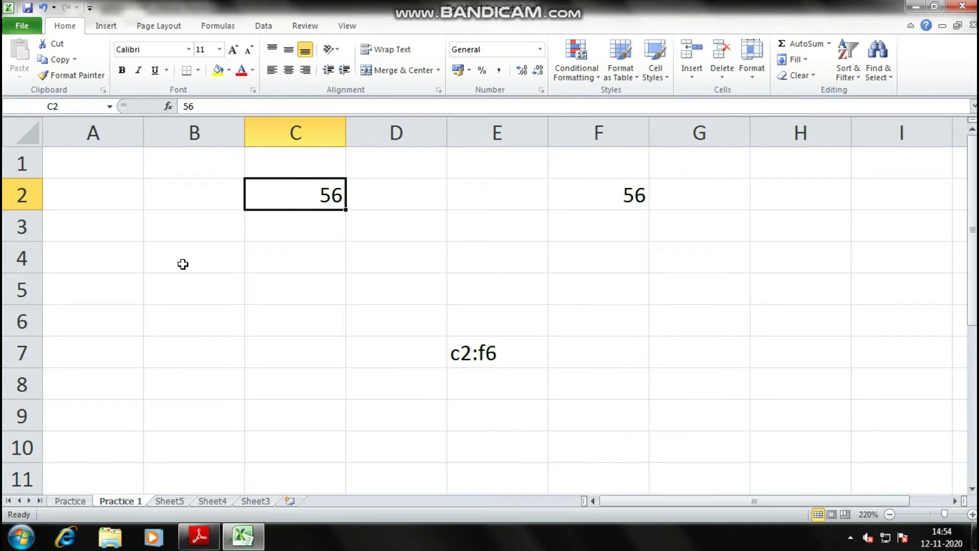
{"action": "left_click", "coordinate": [82, 257]}
{"action": "left_click", "coordinate": [89, 163]}
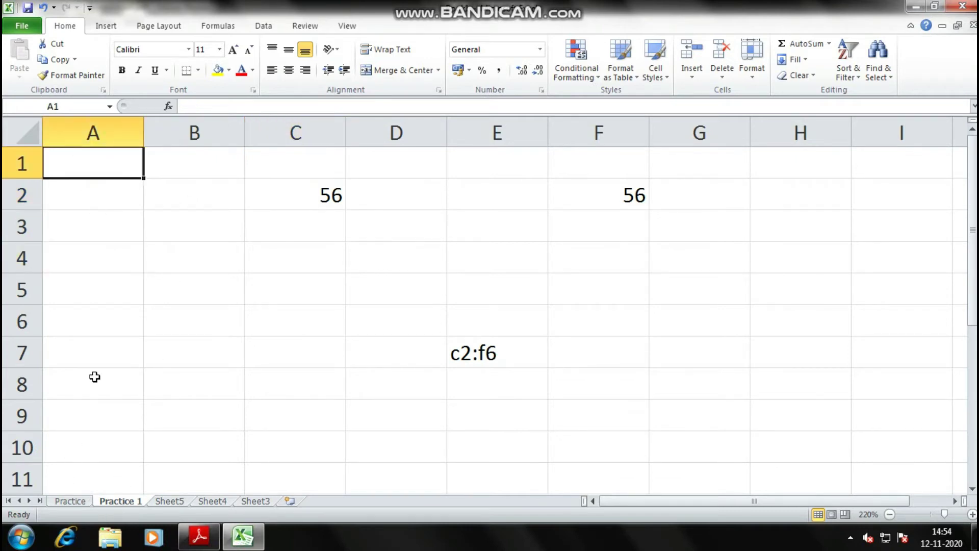
{"action": "type", "text": "="}
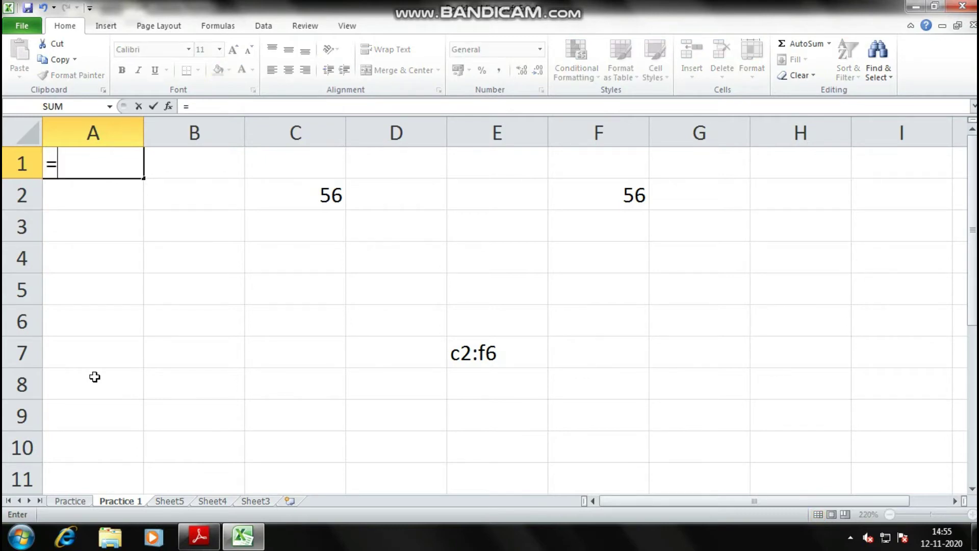
{"action": "type", "text": "Practice"}
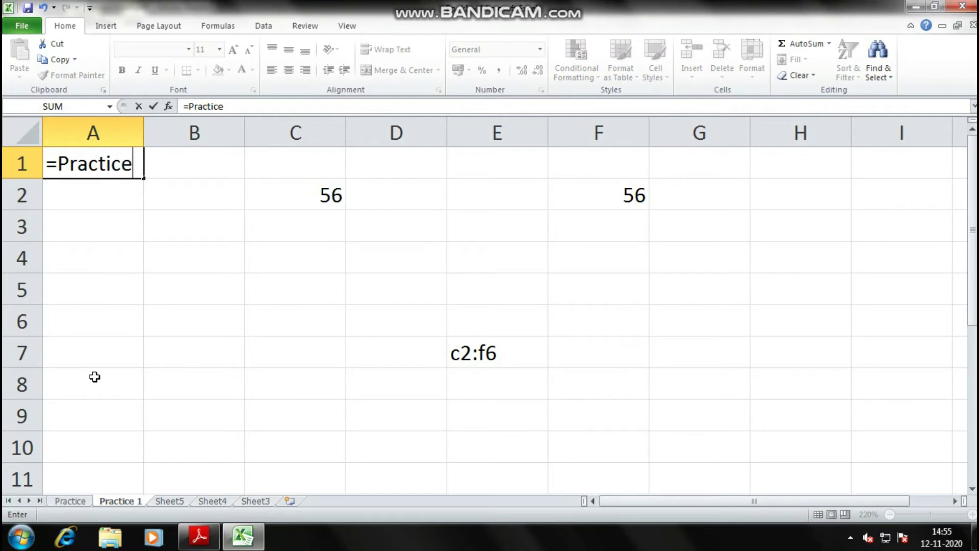
{"action": "type", "text": "!c2"}
{"action": "key", "text": "Return"}
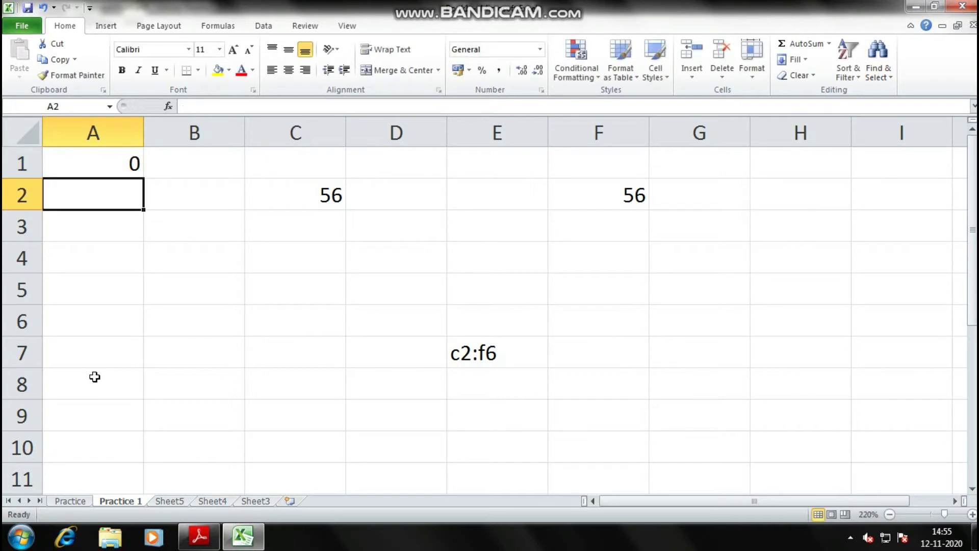
Check the source cell on the Practice sheet and correct Practice 1's cell A1 formula to =Practice!b3
{"action": "left_click", "coordinate": [70, 501]}
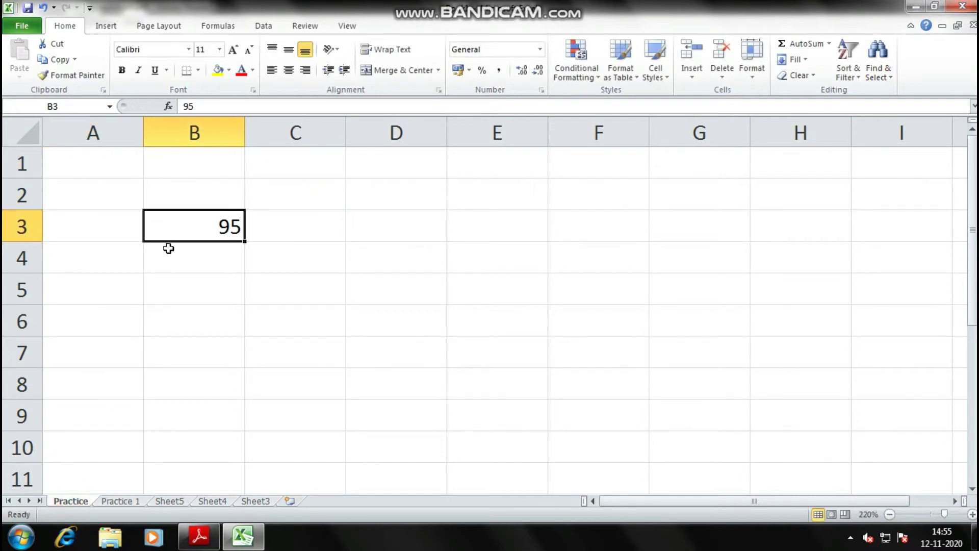
{"action": "left_click", "coordinate": [122, 501]}
{"action": "left_click", "coordinate": [116, 163]}
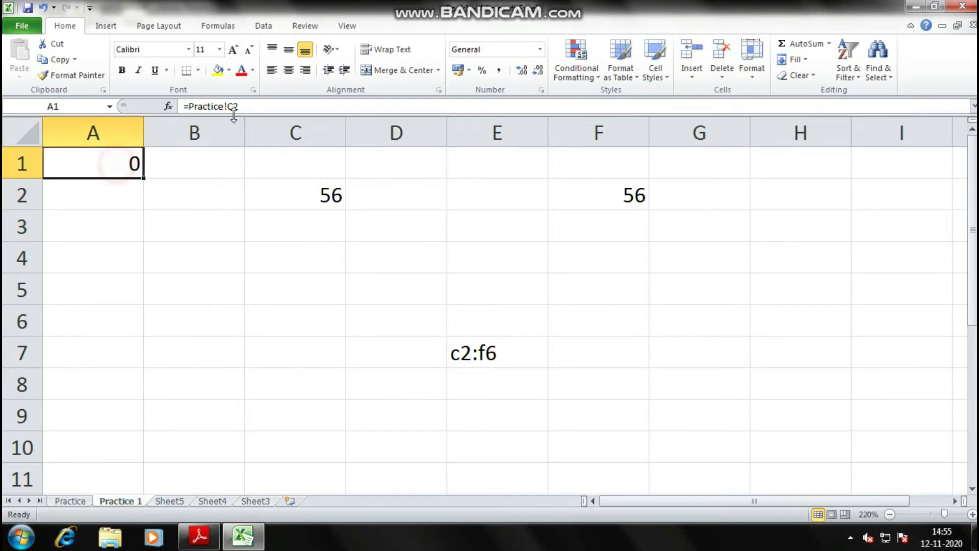
{"action": "left_click", "coordinate": [258, 107]}
{"action": "key", "text": "BackSpace"}
{"action": "key", "text": "BackSpace"}
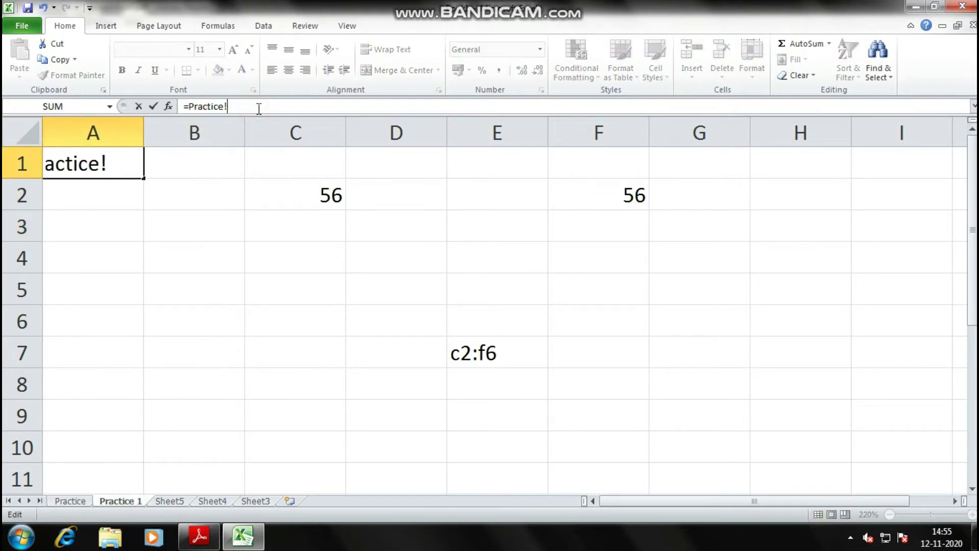
{"action": "type", "text": "b3"}
{"action": "key", "text": "Return"}
{"action": "key", "text": "Up"}
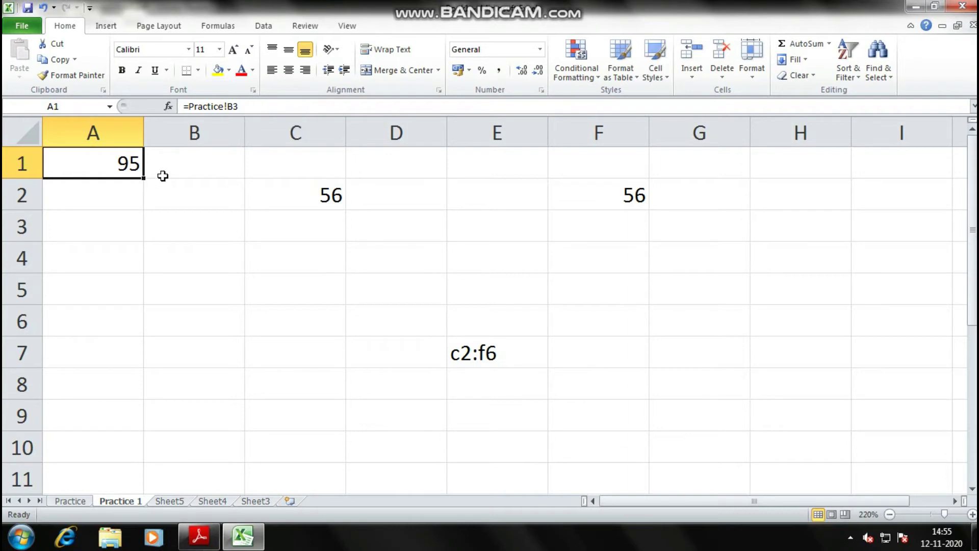
Switch to Adobe Reader and examine the =AVERAGE(Marketing!B1:B10) example of a cross-sheet reference
{"action": "key", "text": "alt+Tab"}
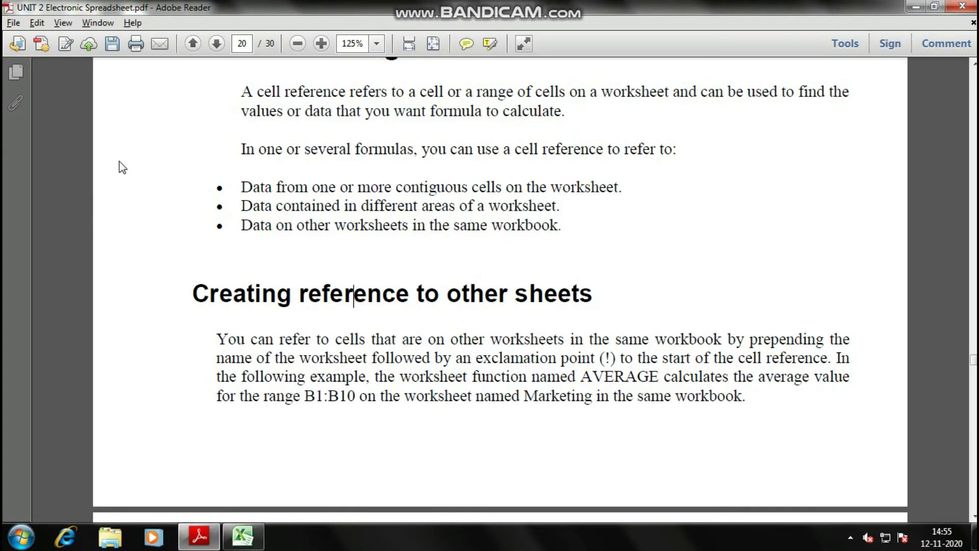
{"action": "scroll", "coordinate": [376, 323], "scroll_direction": "down", "scroll_amount": 6}
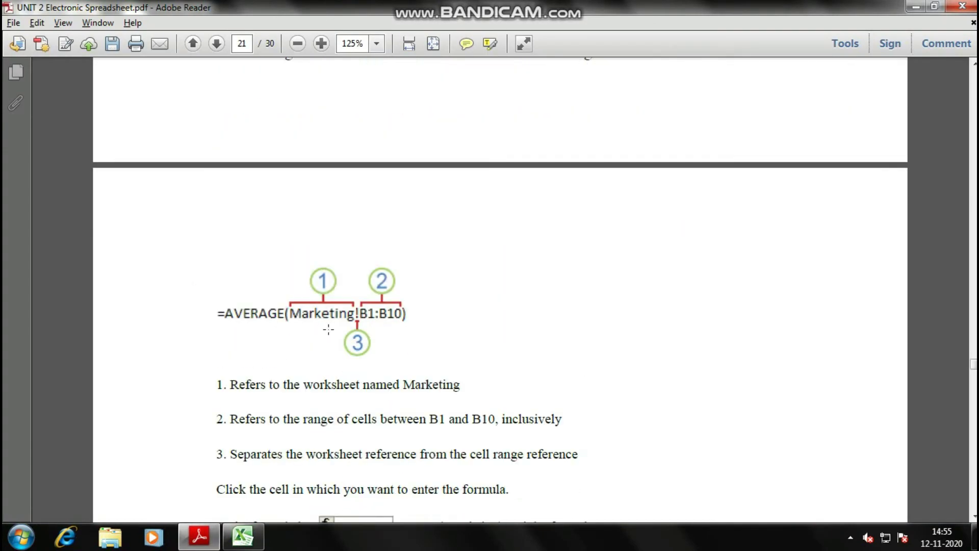
Review the sheet reference example in the PDF, then switch to Excel and check the source cell on the Practice sheet
{"action": "scroll", "coordinate": [329, 329], "scroll_direction": "up", "scroll_amount": 1}
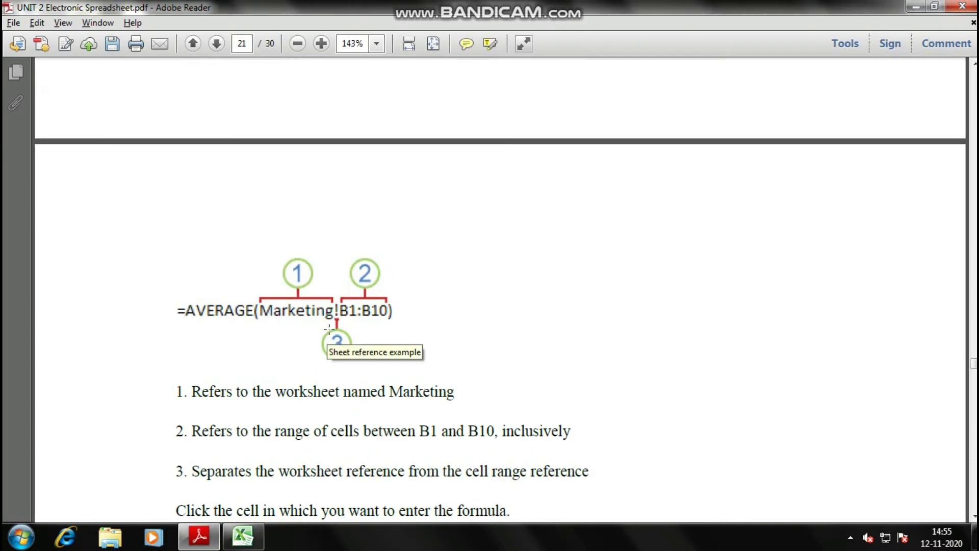
{"action": "scroll", "coordinate": [328, 329], "scroll_direction": "down", "scroll_amount": 1}
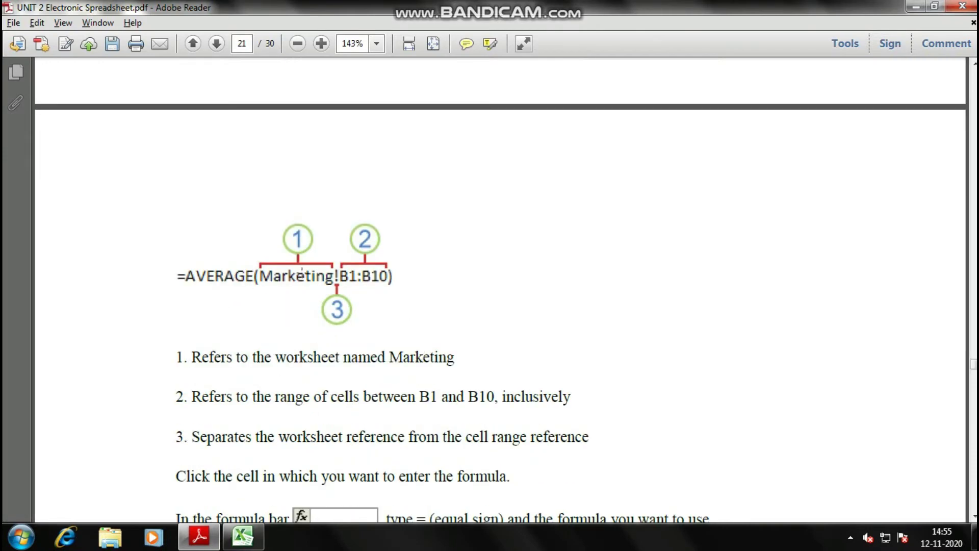
{"action": "key", "text": "alt+Tab"}
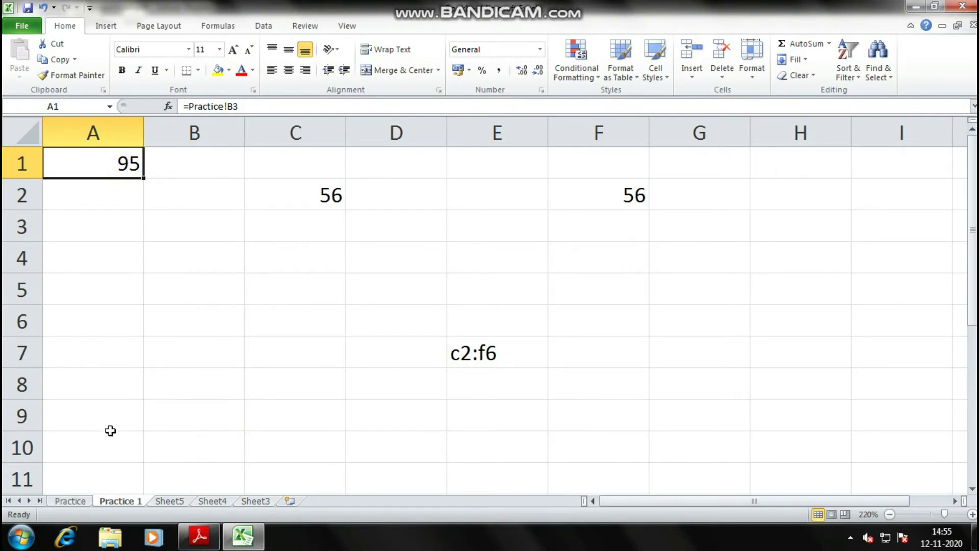
{"action": "left_click", "coordinate": [72, 502]}
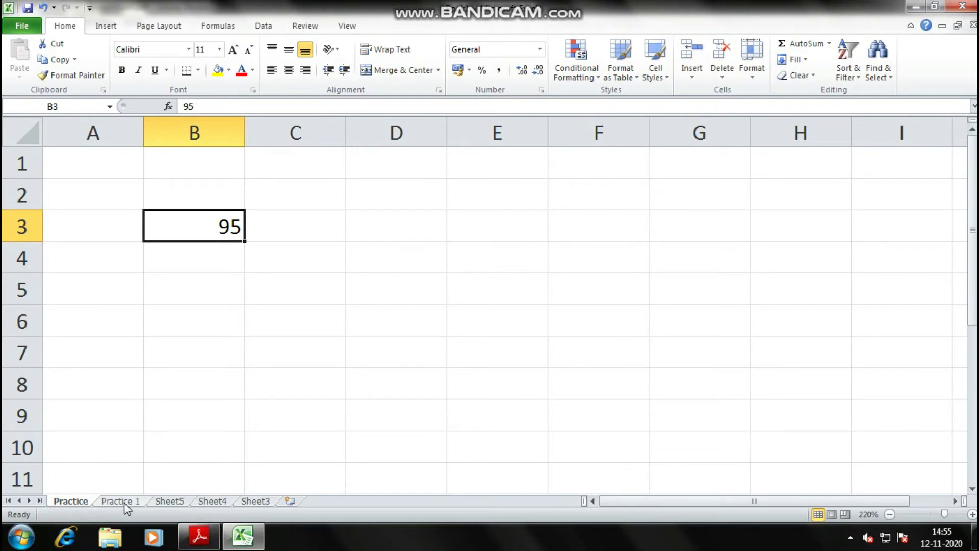
{"action": "left_click", "coordinate": [120, 502]}
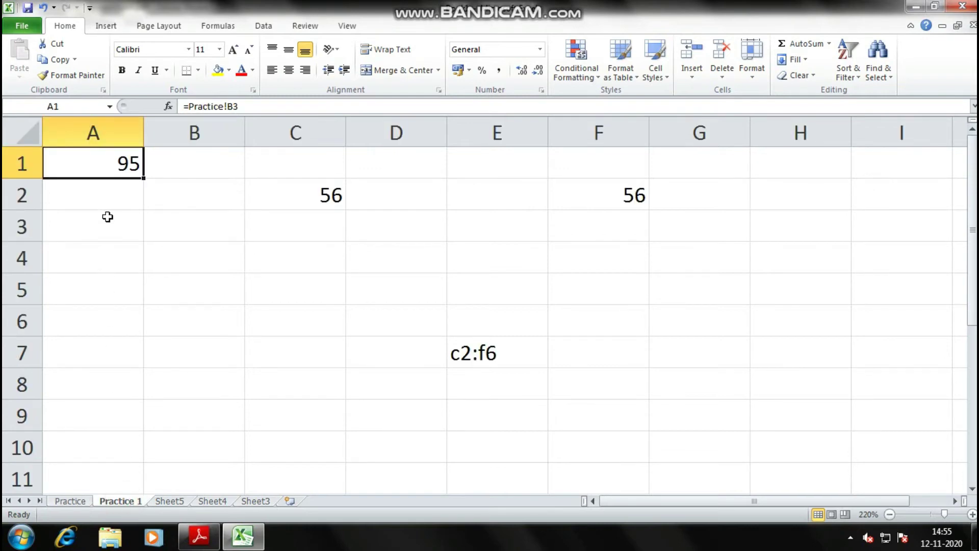
Examine the sheet name and cell reference parts of the formula in cell A1 of the Practice 1 sheet
{"action": "double_click", "coordinate": [122, 162]}
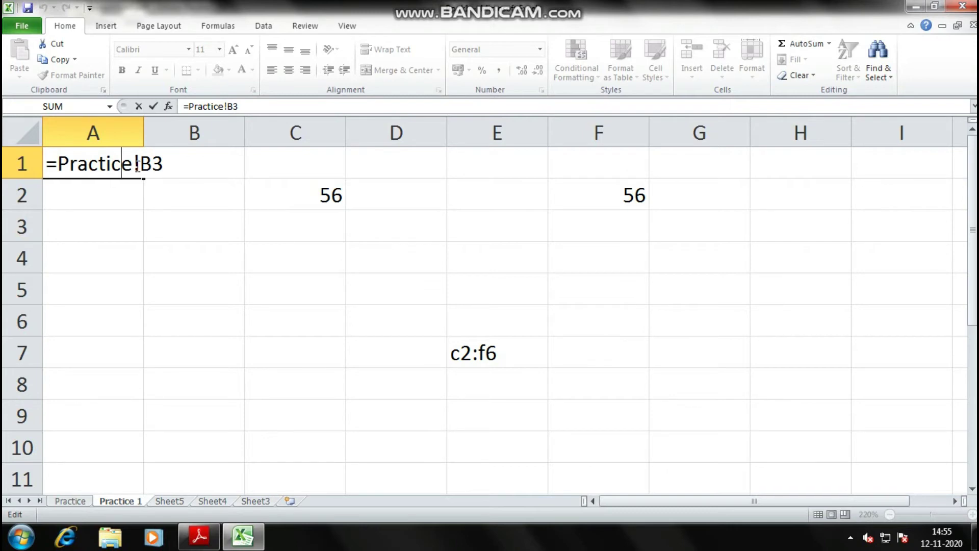
{"action": "left_click_drag", "start_coordinate": [135, 168], "coordinate": [58, 165]}
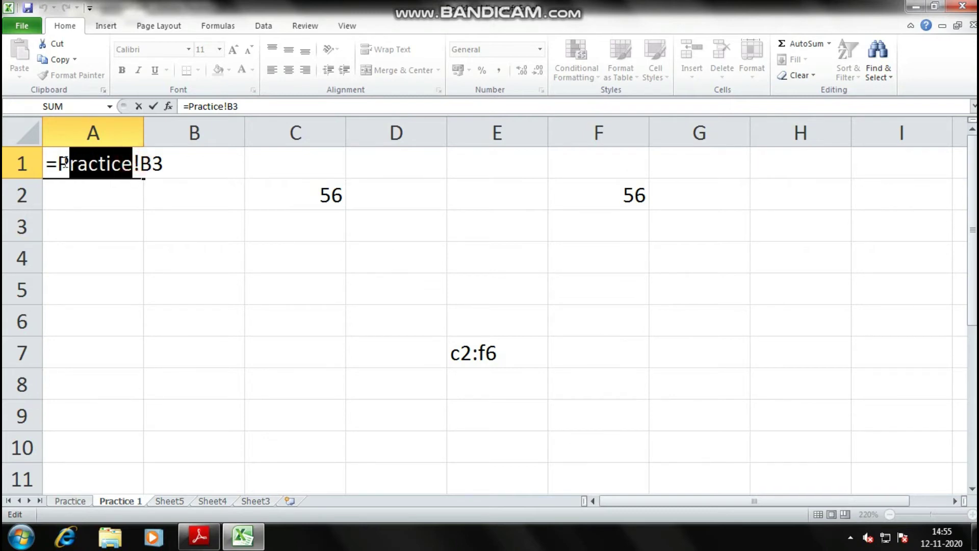
{"action": "left_click_drag", "start_coordinate": [141, 163], "coordinate": [164, 163]}
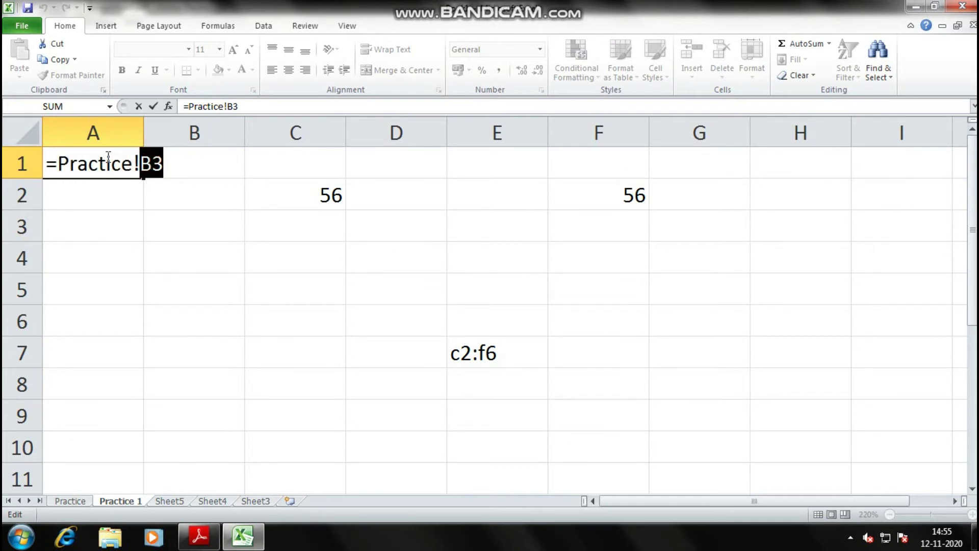
{"action": "left_click", "coordinate": [145, 164]}
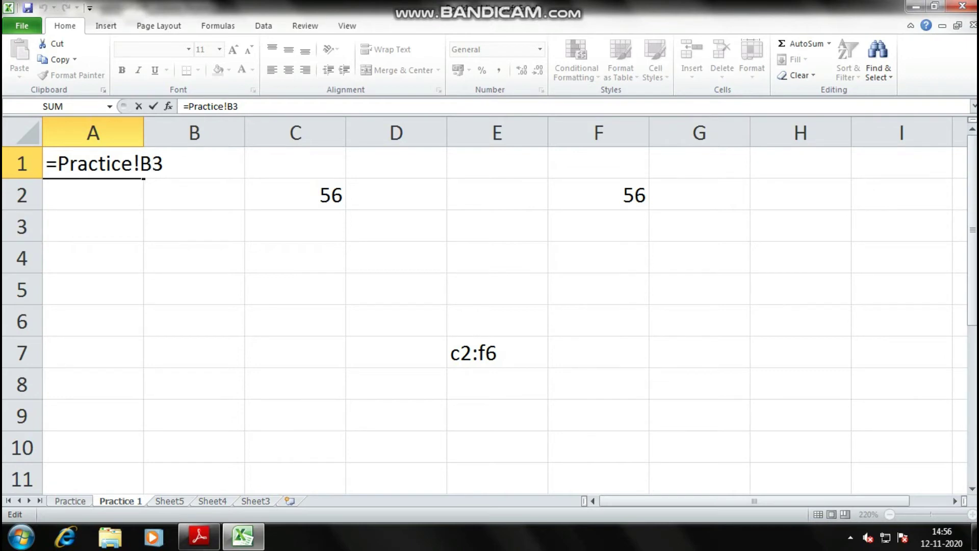
{"action": "key", "text": "Return"}
{"action": "left_click", "coordinate": [96, 163]}
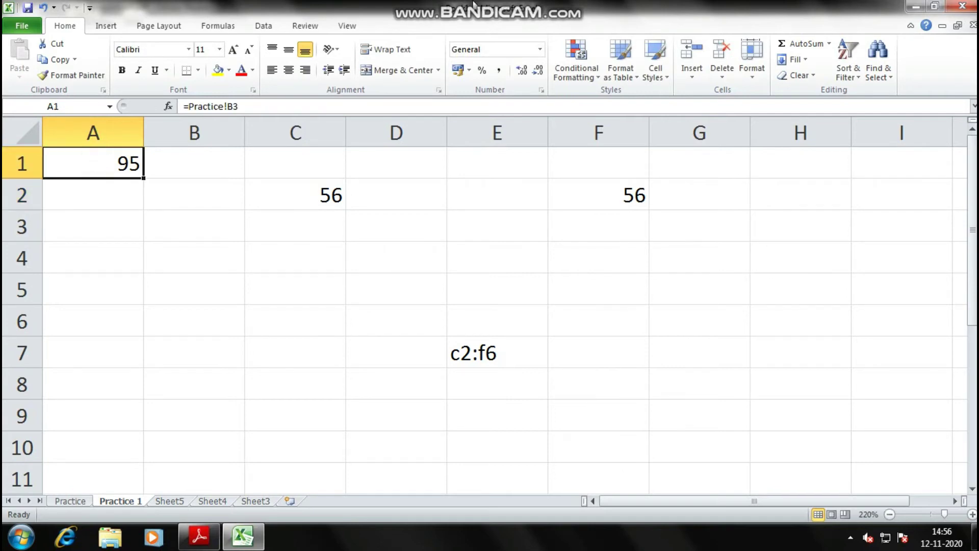
Enter 45, 65 and 75 in cells B4 to B6 of the Practice sheet
{"action": "key", "text": "alt+Tab"}
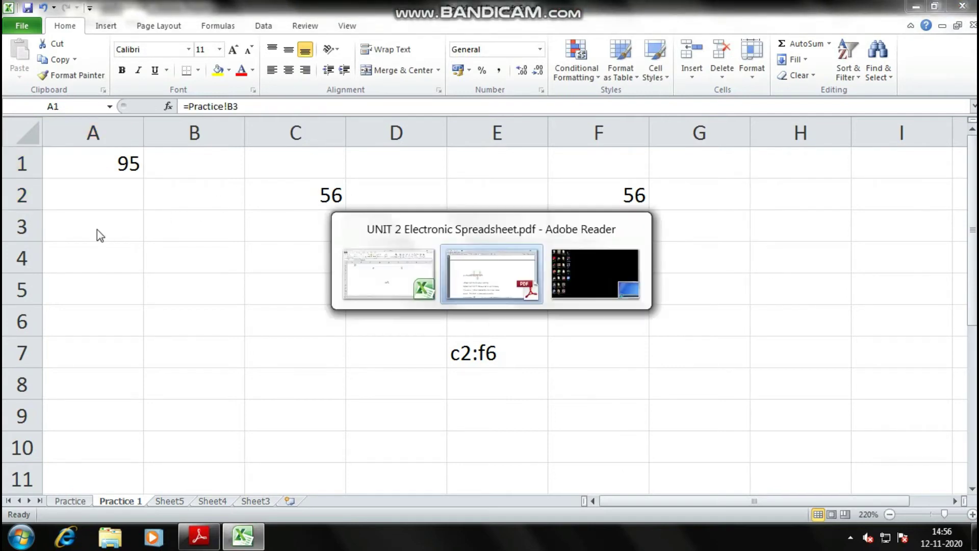
{"action": "scroll", "coordinate": [345, 282], "scroll_direction": "down", "scroll_amount": 2}
{"action": "key", "text": "alt+Tab"}
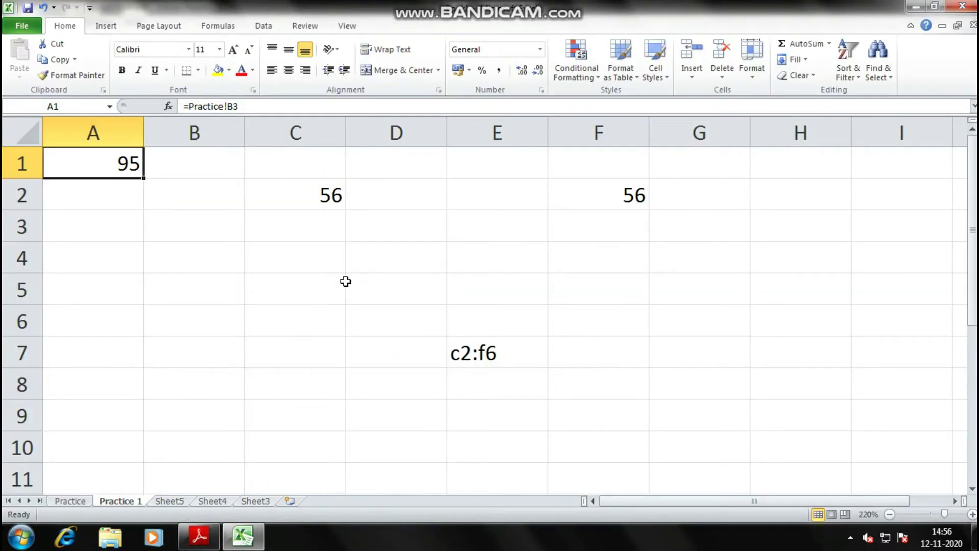
{"action": "left_click", "coordinate": [71, 501]}
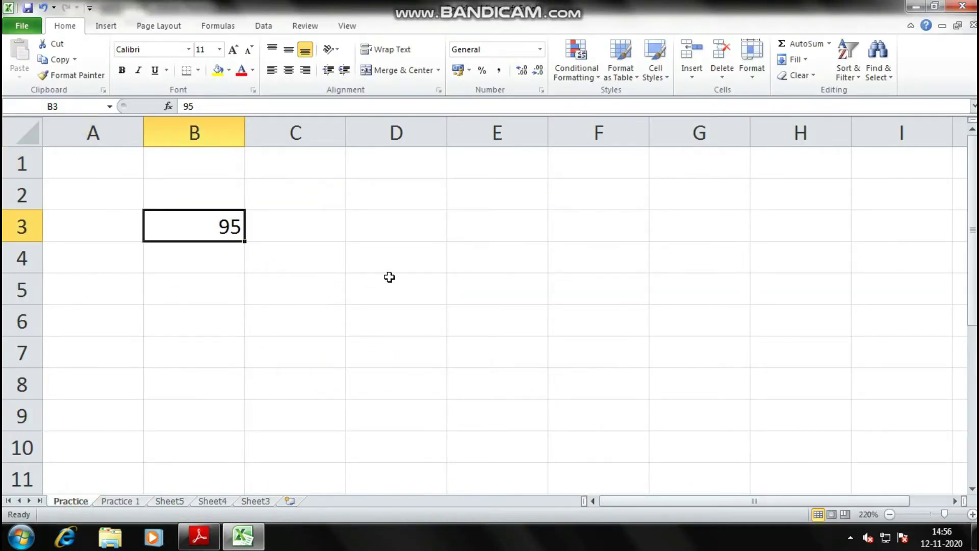
{"action": "left_click", "coordinate": [311, 228]}
{"action": "left_click", "coordinate": [222, 248]}
{"action": "type", "text": "45"}
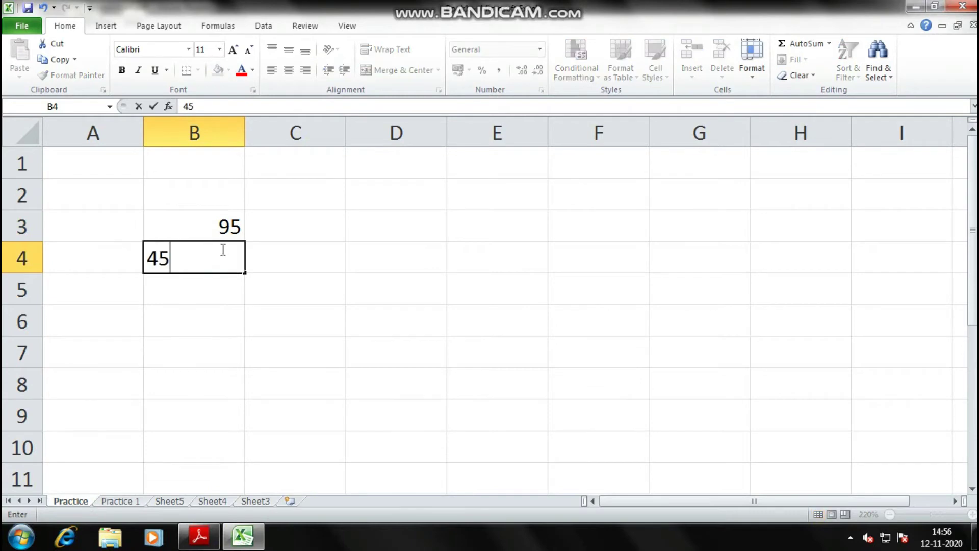
{"action": "key", "text": "Return"}
{"action": "type", "text": "65"}
{"action": "key", "text": "Return"}
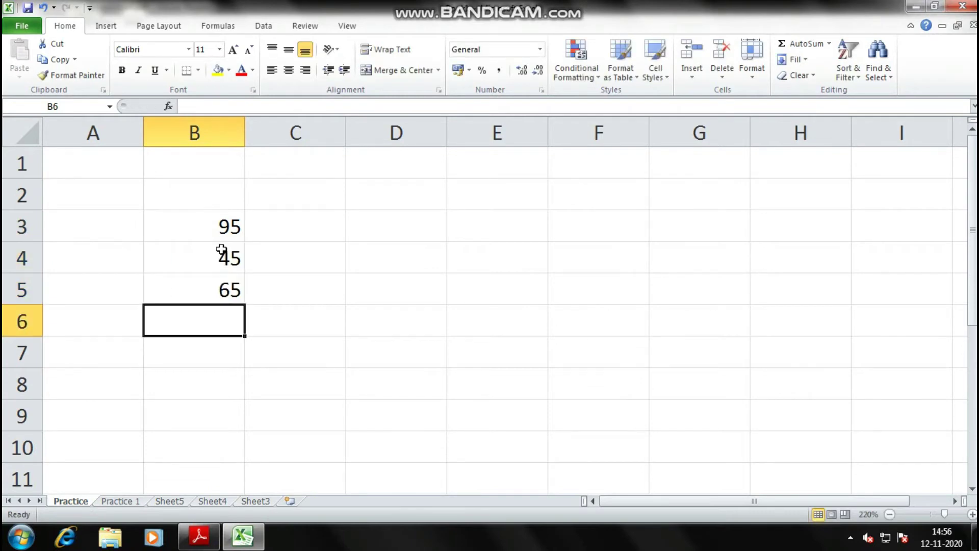
{"action": "type", "text": "75"}
{"action": "key", "text": "Return"}
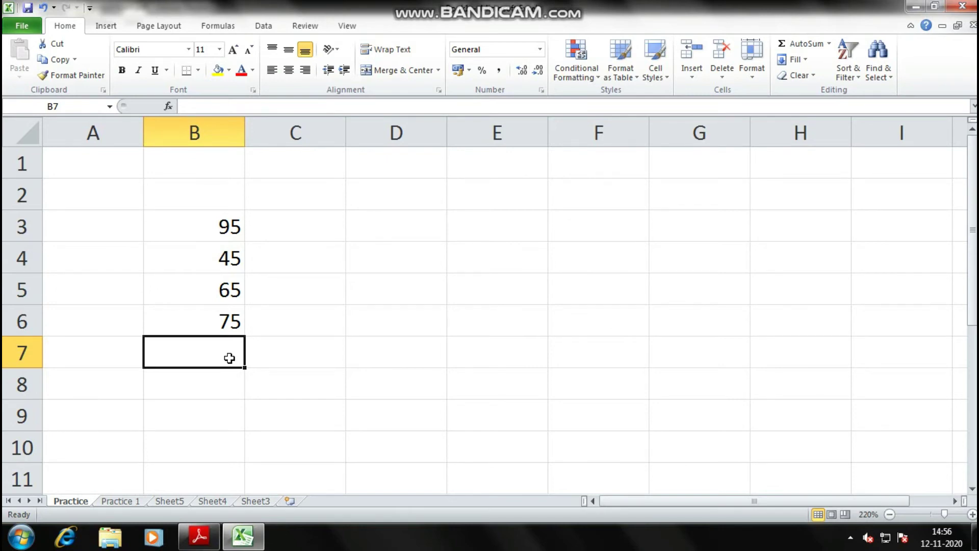
Enter the formula =average(B3:B6) in cell B7 of the Practice sheet and reselect that cell
{"action": "type", "text": "="}
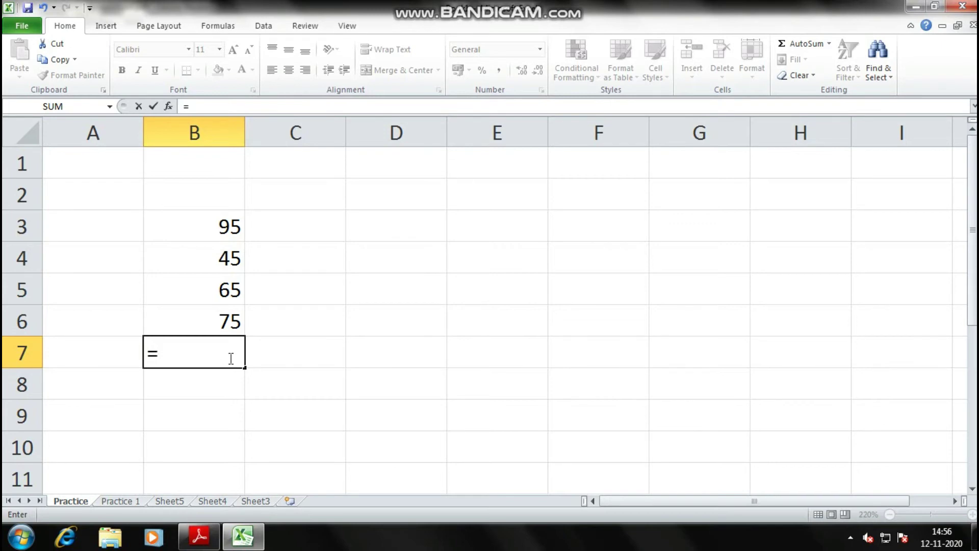
{"action": "type", "text": "average"}
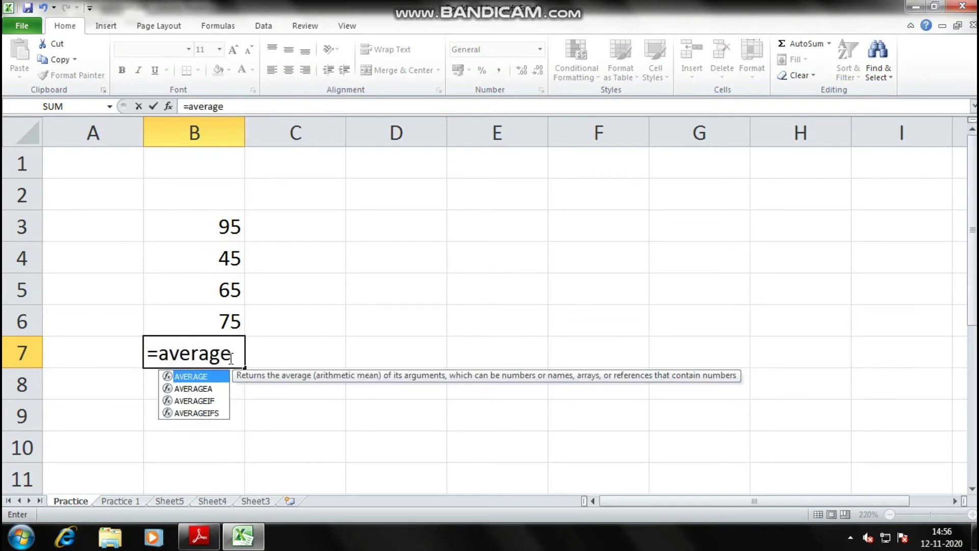
{"action": "type", "text": "("}
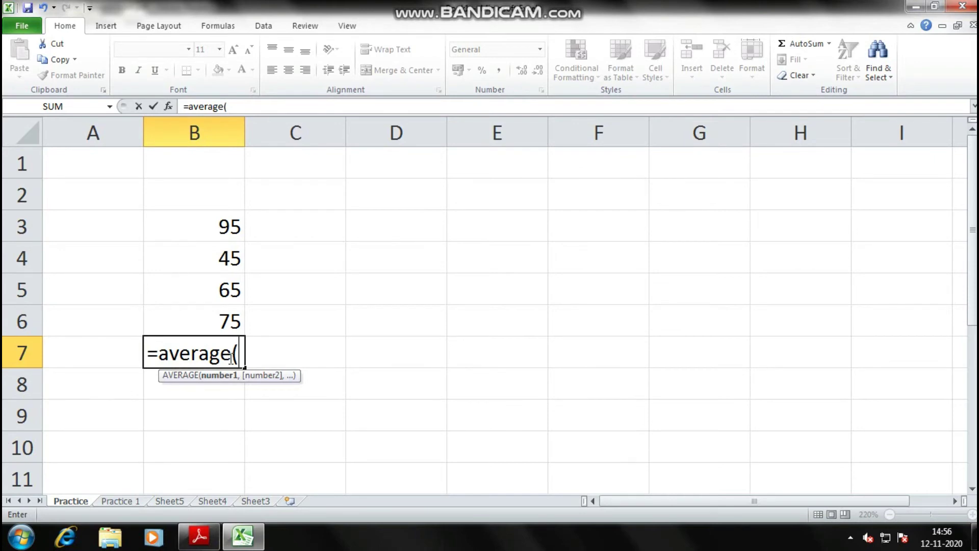
{"action": "left_click_drag", "start_coordinate": [218, 227], "coordinate": [223, 319]}
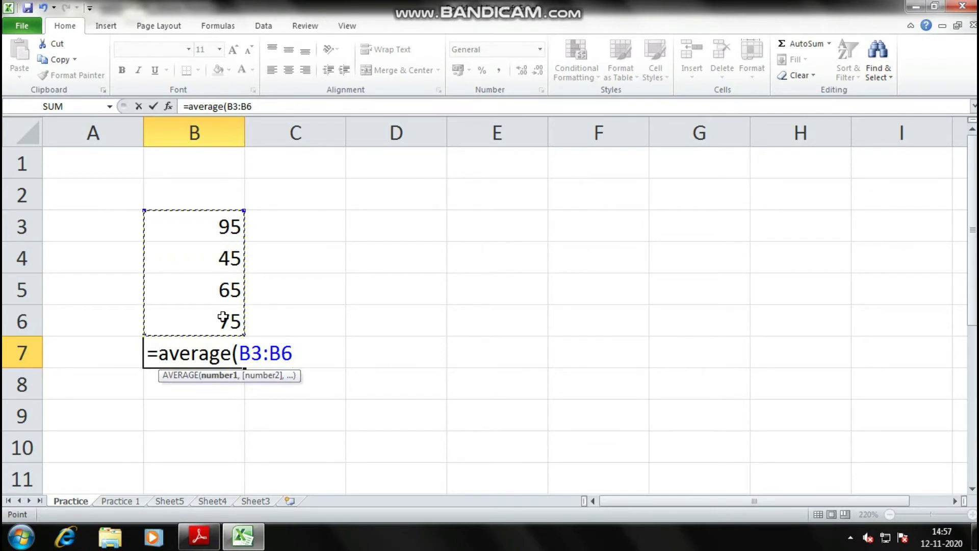
{"action": "type", "text": ")"}
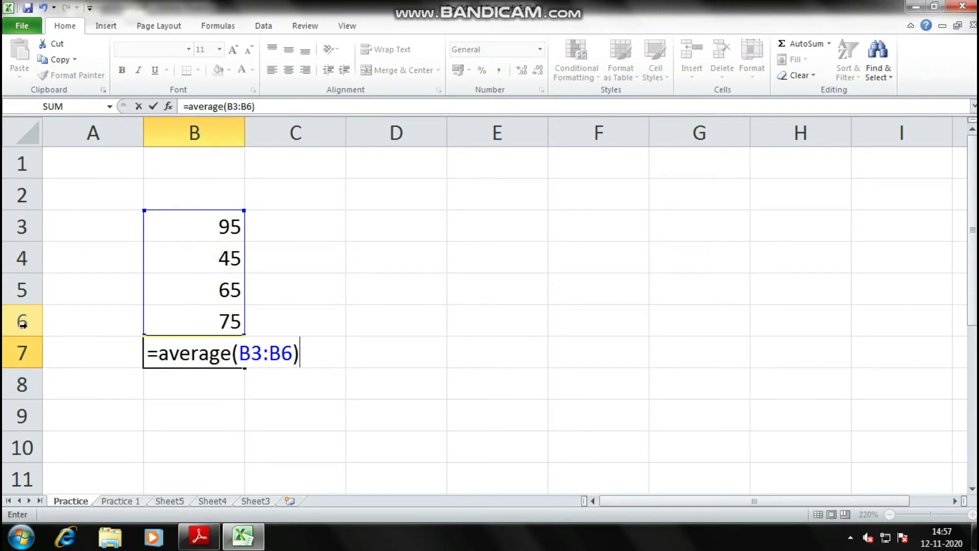
{"action": "key", "text": "Return"}
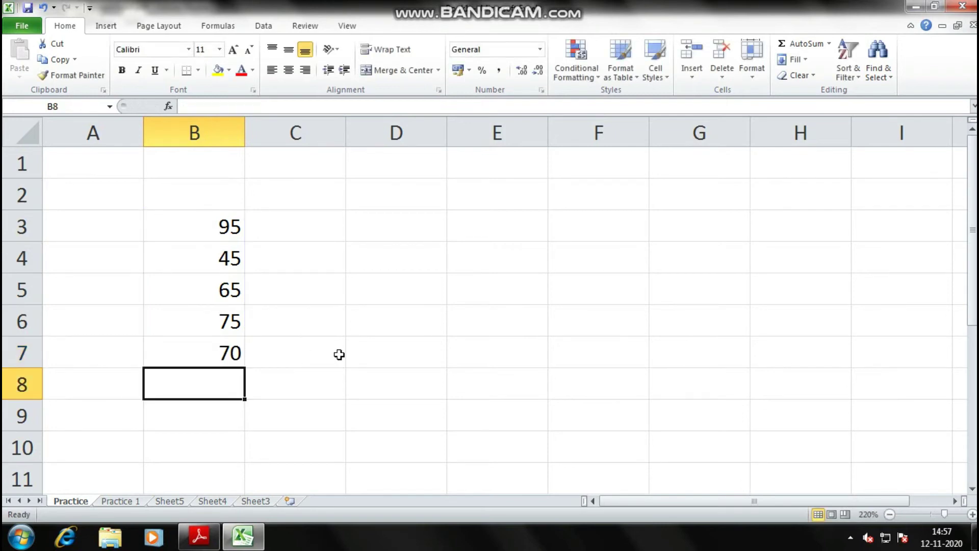
{"action": "left_click", "coordinate": [239, 355]}
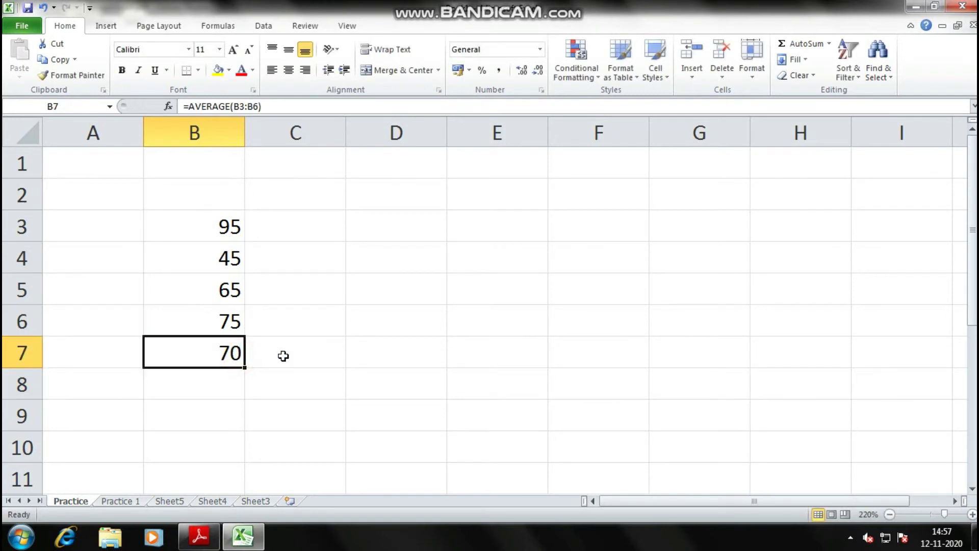
Calculate the same average manually in cell D7 with the formula =(B3+B4+B5+B6)/4
{"action": "left_click", "coordinate": [375, 351]}
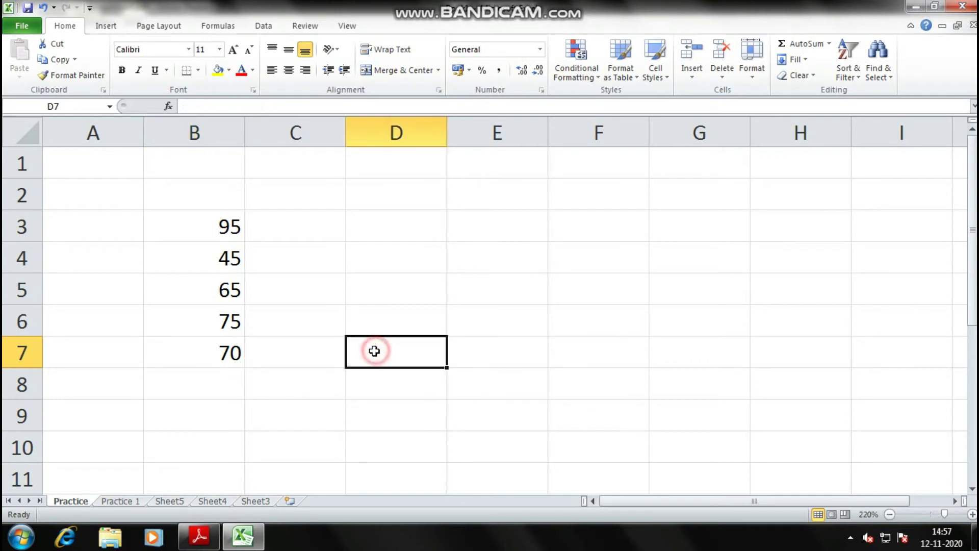
{"action": "type", "text": "="}
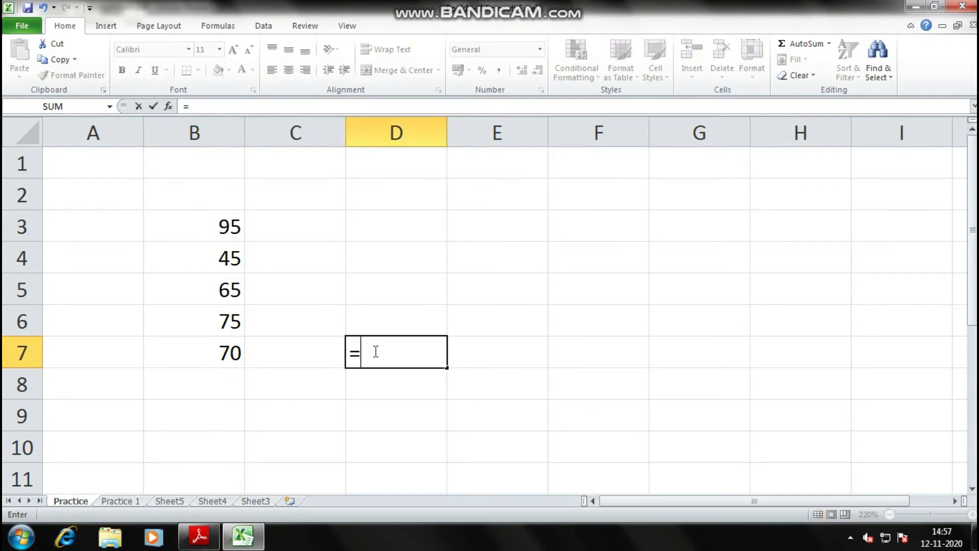
{"action": "type", "text": "("}
{"action": "key", "text": "Up"}
{"action": "key", "text": "Up"}
{"action": "key", "text": "Up"}
{"action": "key", "text": "Up"}
{"action": "key", "text": "Left"}
{"action": "key", "text": "Left"}
{"action": "type", "text": "+"}
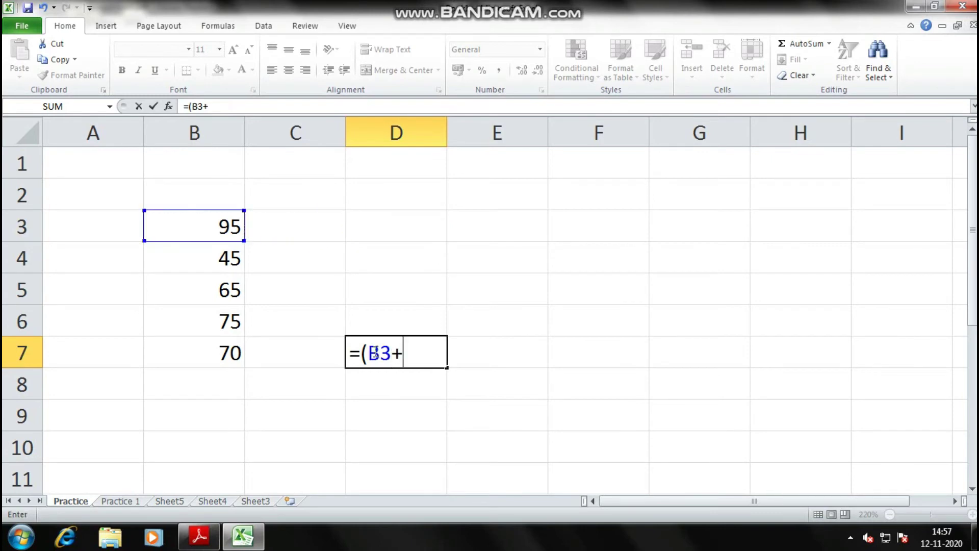
{"action": "key", "text": "Down"}
{"action": "key", "text": "Up"}
{"action": "key", "text": "Up"}
{"action": "key", "text": "Up"}
{"action": "key", "text": "Left"}
{"action": "key", "text": "Left"}
{"action": "key", "text": "Up"}
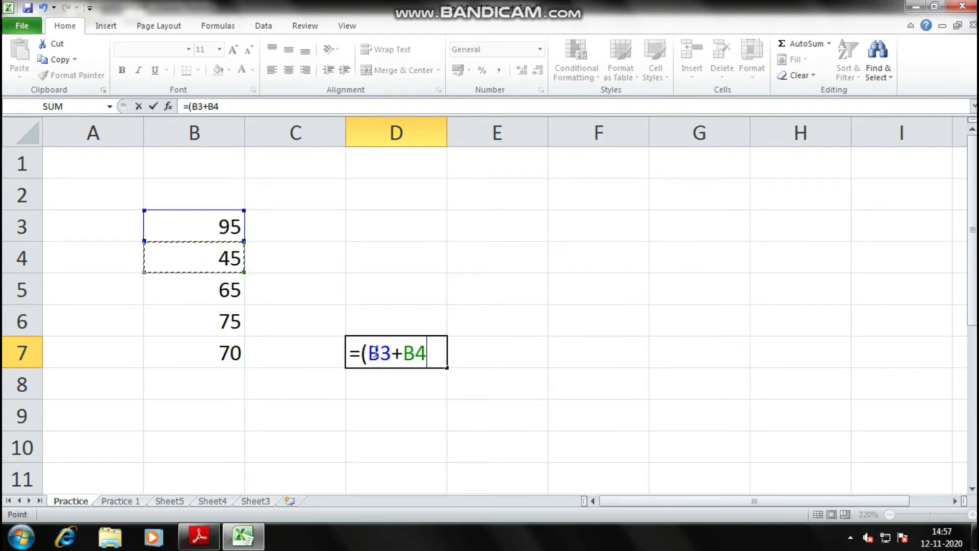
{"action": "type", "text": "+"}
{"action": "key", "text": "Up"}
{"action": "key", "text": "Left"}
{"action": "key", "text": "Left"}
{"action": "key", "text": "Up"}
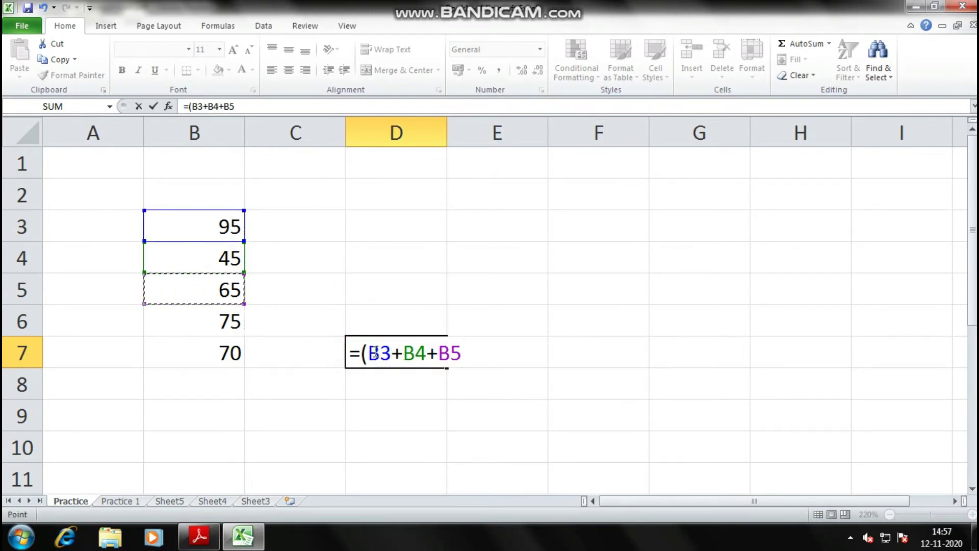
{"action": "type", "text": "+"}
{"action": "key", "text": "Up"}
{"action": "key", "text": "Left"}
{"action": "key", "text": "Left"}
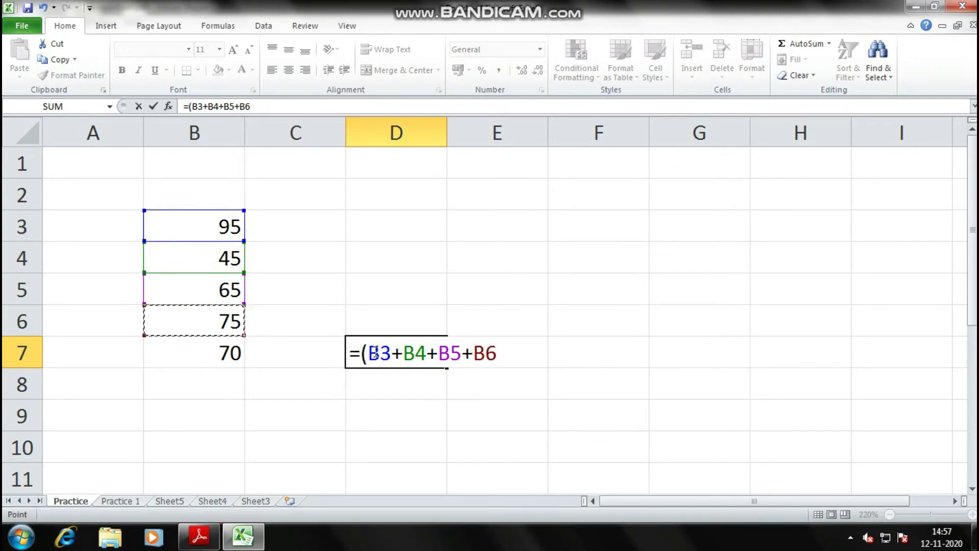
{"action": "type", "text": ")"}
{"action": "type", "text": "/4"}
{"action": "key", "text": "Return"}
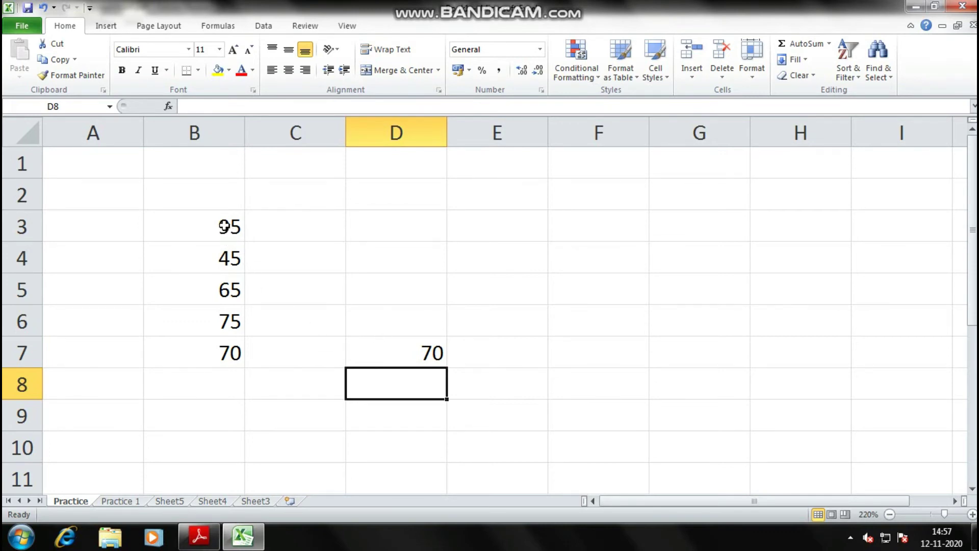
Review the averaged range B3:B6 on the Practice sheet and look at the Practice 1 sheet for comparison
{"action": "left_click_drag", "start_coordinate": [229, 229], "coordinate": [214, 317]}
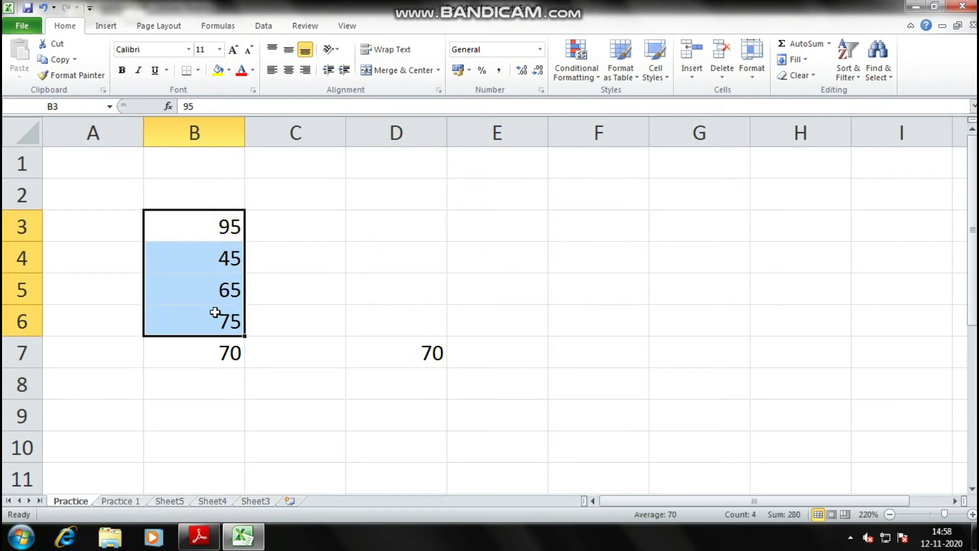
{"action": "left_click", "coordinate": [120, 502]}
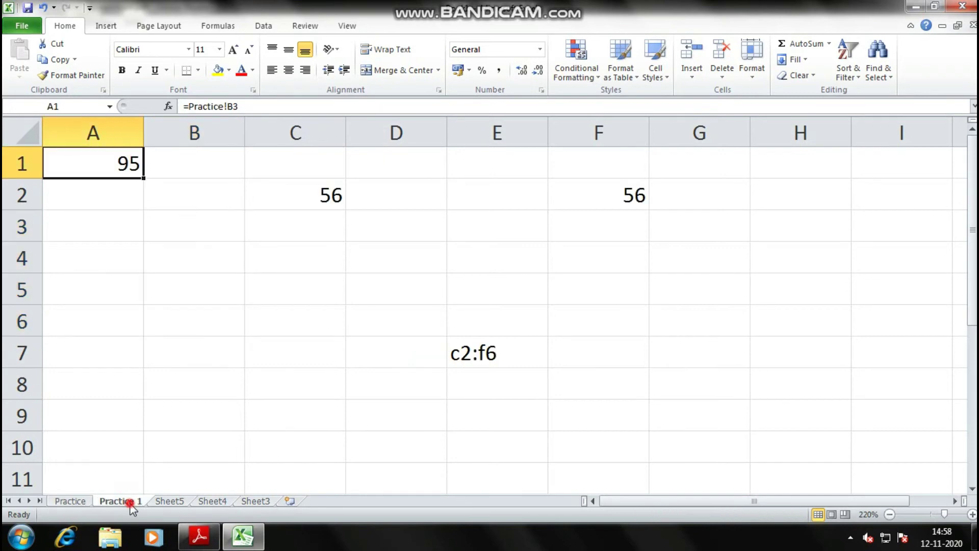
{"action": "left_click", "coordinate": [186, 295]}
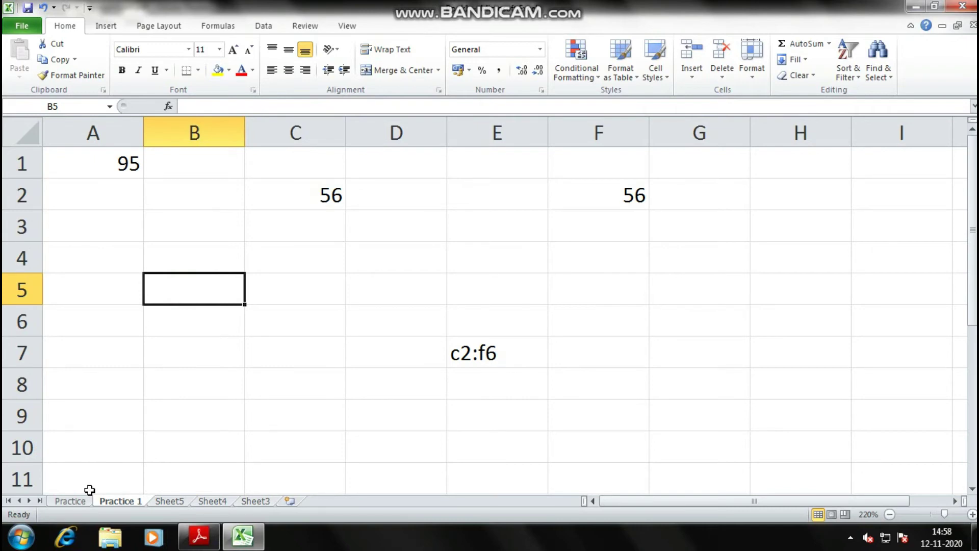
{"action": "left_click", "coordinate": [76, 502]}
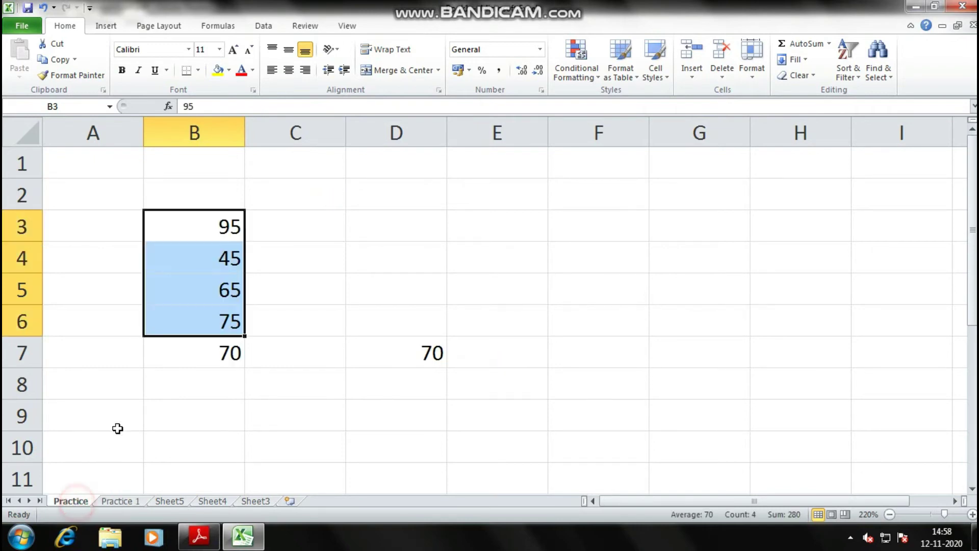
{"action": "left_click", "coordinate": [184, 236]}
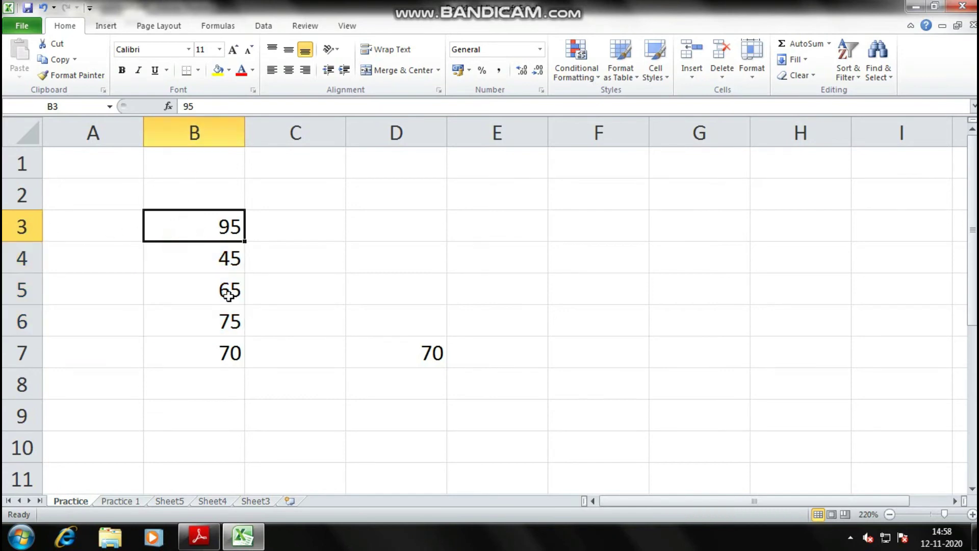
Enter the formula =average(Practice!b3:b6) in cell B5 of the Practice 1 sheet
{"action": "left_click", "coordinate": [125, 502]}
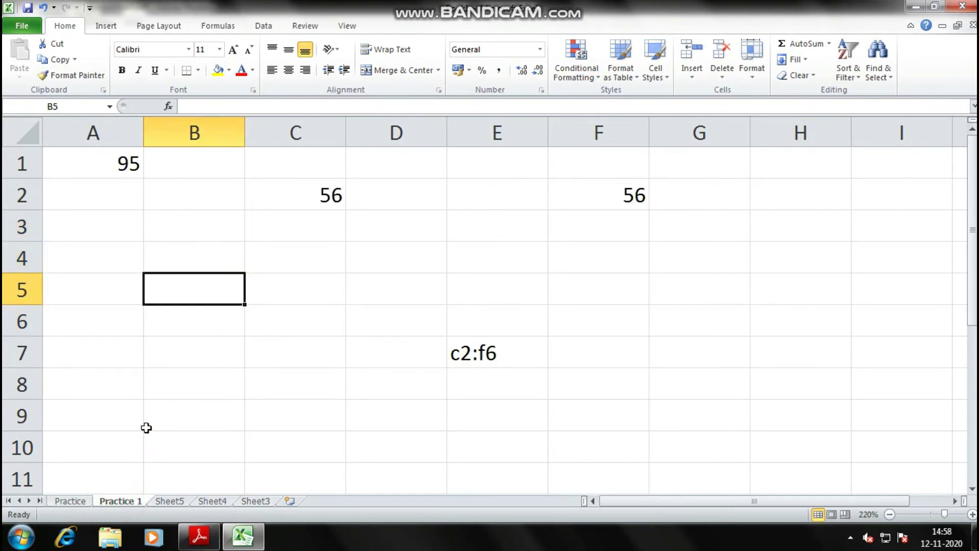
{"action": "left_click", "coordinate": [179, 278]}
{"action": "type", "text": "="}
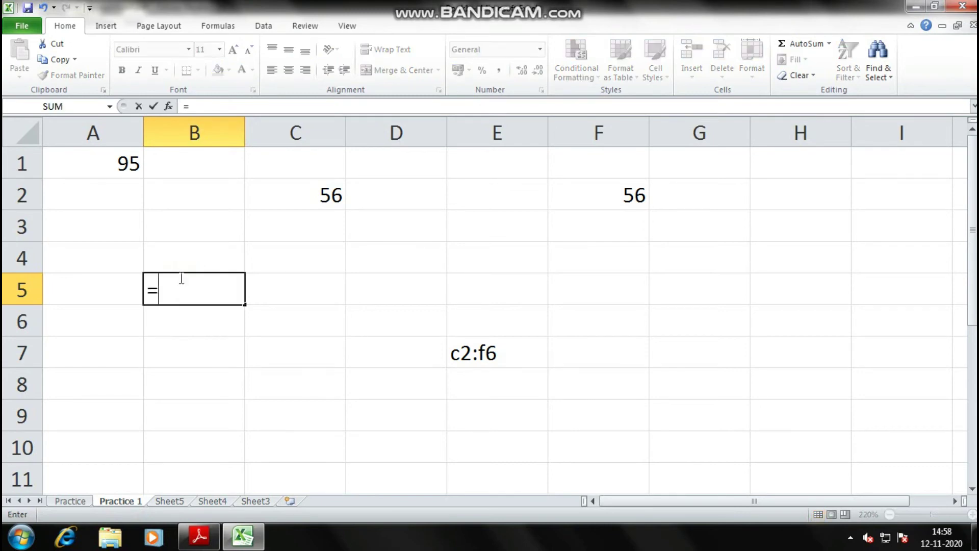
{"action": "key", "text": "alt"}
{"action": "key", "text": "a"}
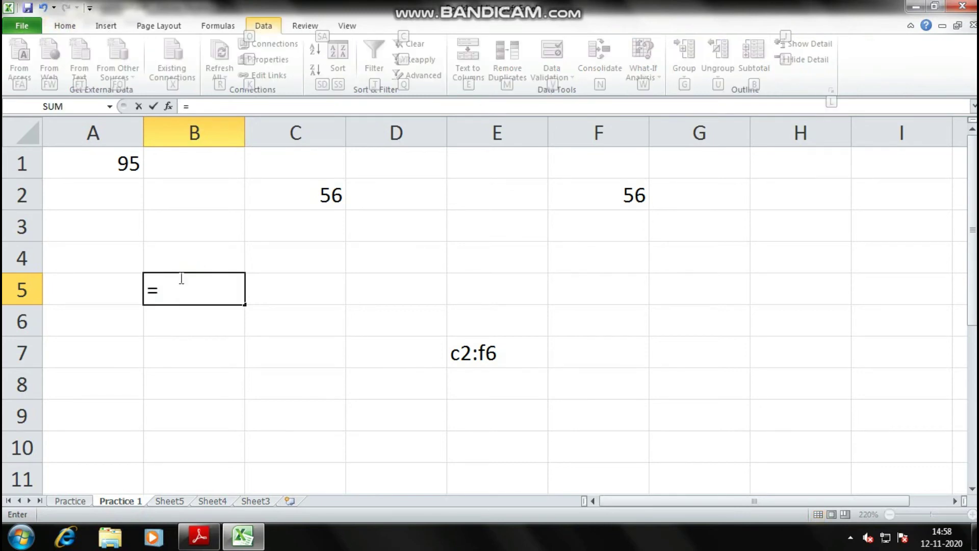
{"action": "left_click", "coordinate": [182, 278]}
{"action": "type", "text": "a"}
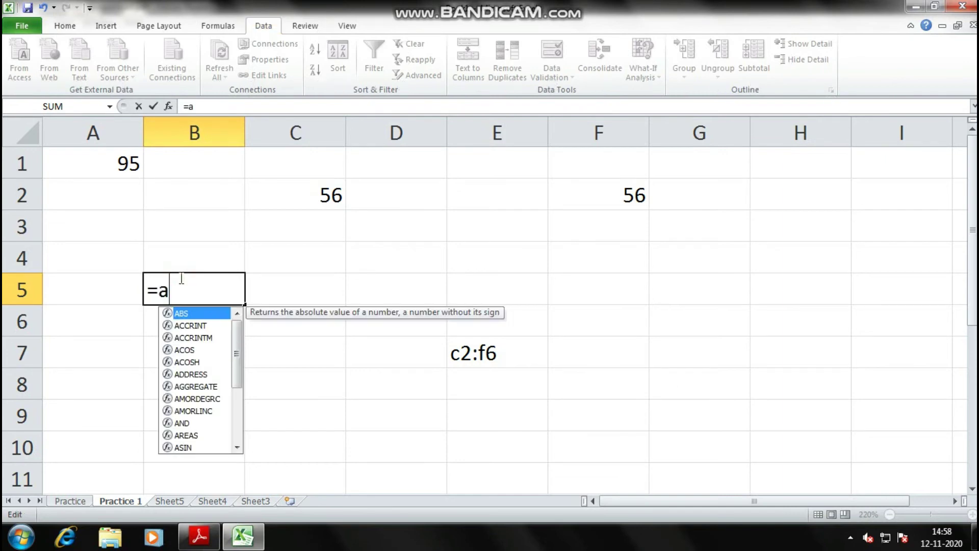
{"action": "type", "text": "verage("}
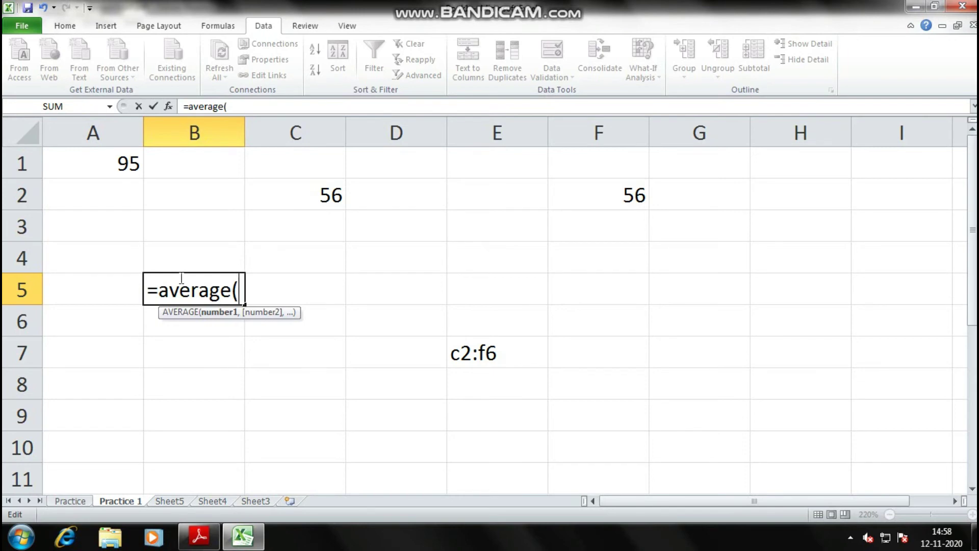
{"action": "type", "text": "Practi"}
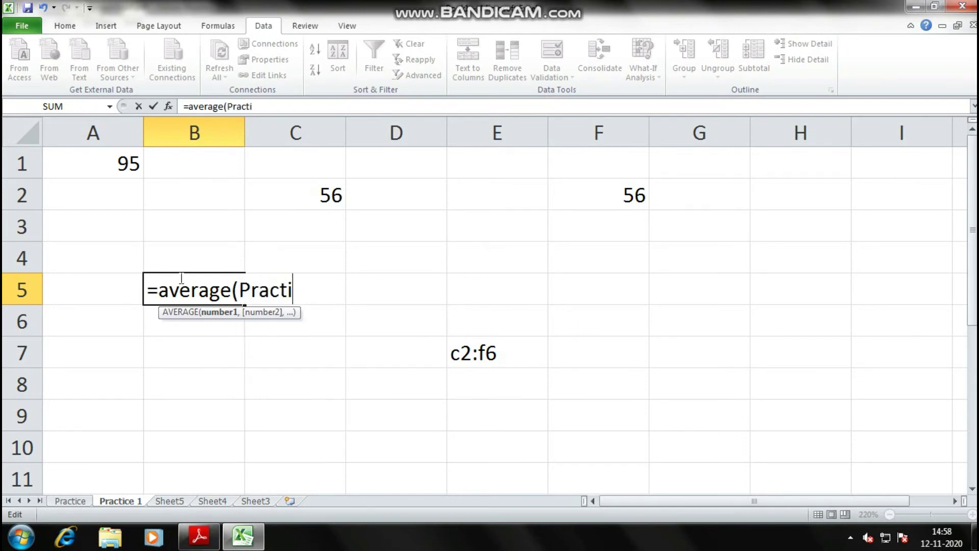
{"action": "type", "text": "ce!b3:b"}
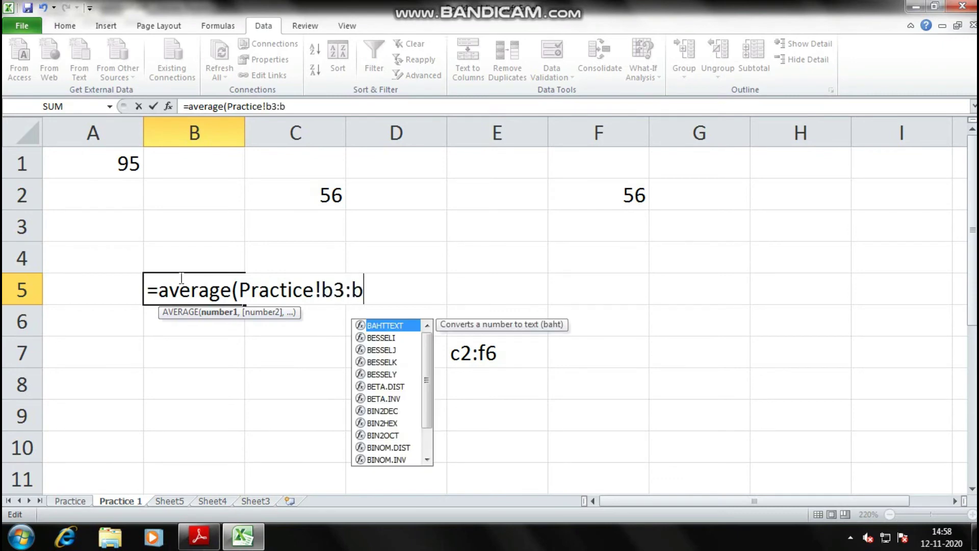
{"action": "type", "text": "6)"}
{"action": "key", "text": "Return"}
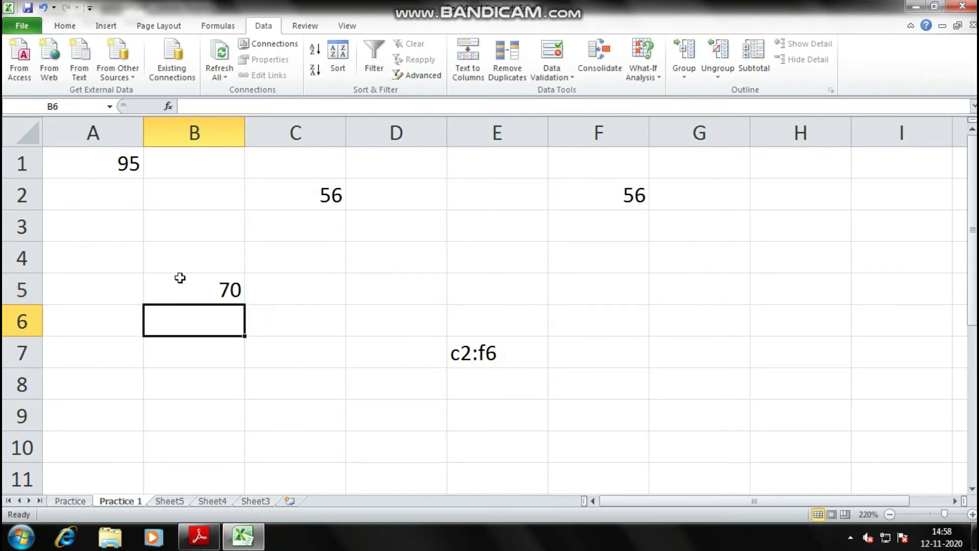
Compare cell B5 of the Practice 1 sheet with cells B7 and D7 of the Practice sheet
{"action": "left_click", "coordinate": [224, 289]}
{"action": "left_click", "coordinate": [70, 501]}
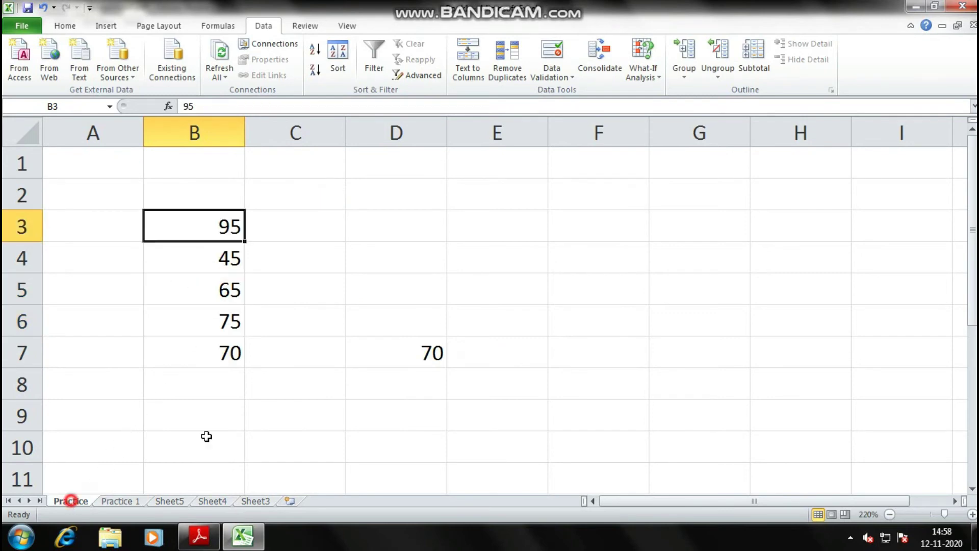
{"action": "left_click", "coordinate": [225, 352]}
{"action": "left_click", "coordinate": [398, 357]}
{"action": "left_click", "coordinate": [123, 501]}
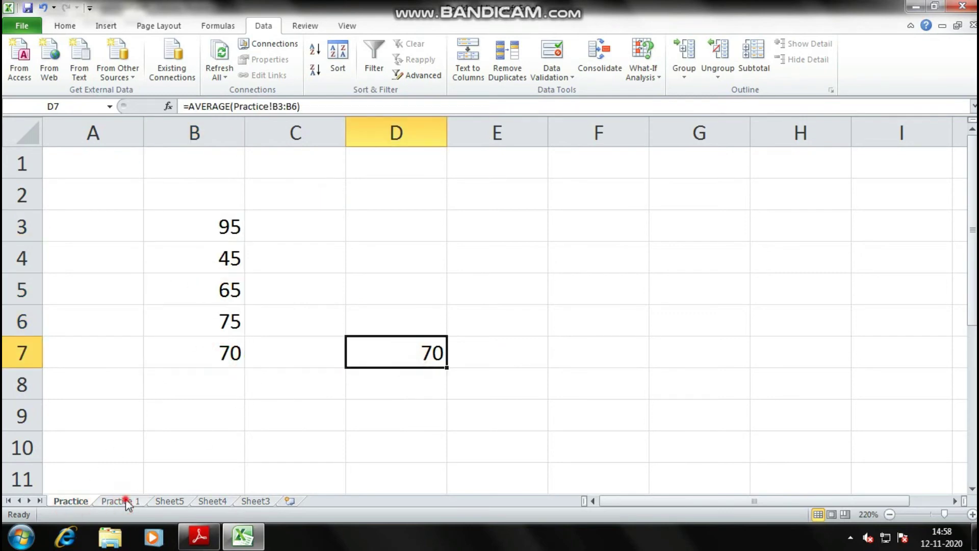
{"action": "left_click", "coordinate": [205, 280]}
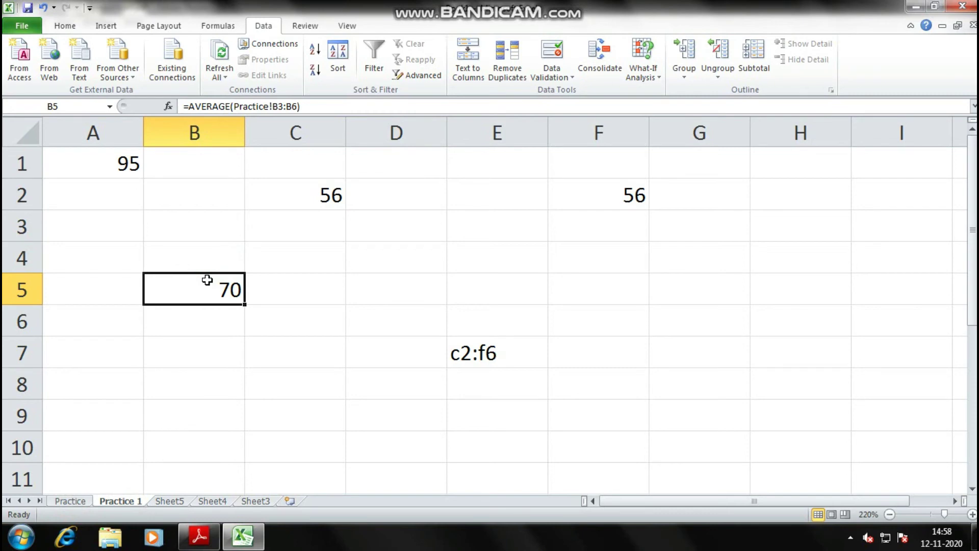
Switch to the PDF lesson in Adobe Reader, read on to the Working with Hyperlinks section, and return to the Excel workbook
{"action": "key", "text": "alt+Tab"}
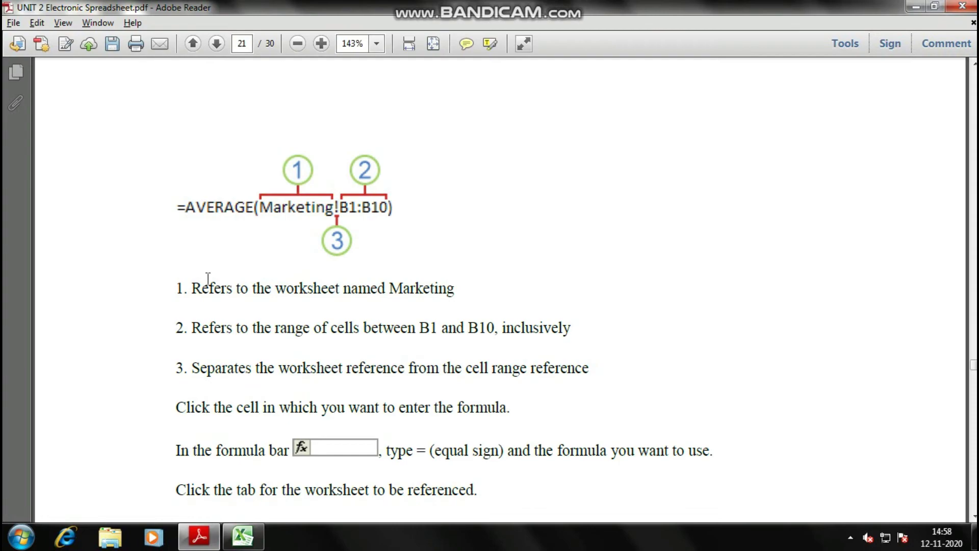
{"action": "scroll", "coordinate": [208, 279], "scroll_direction": "down", "scroll_amount": 10}
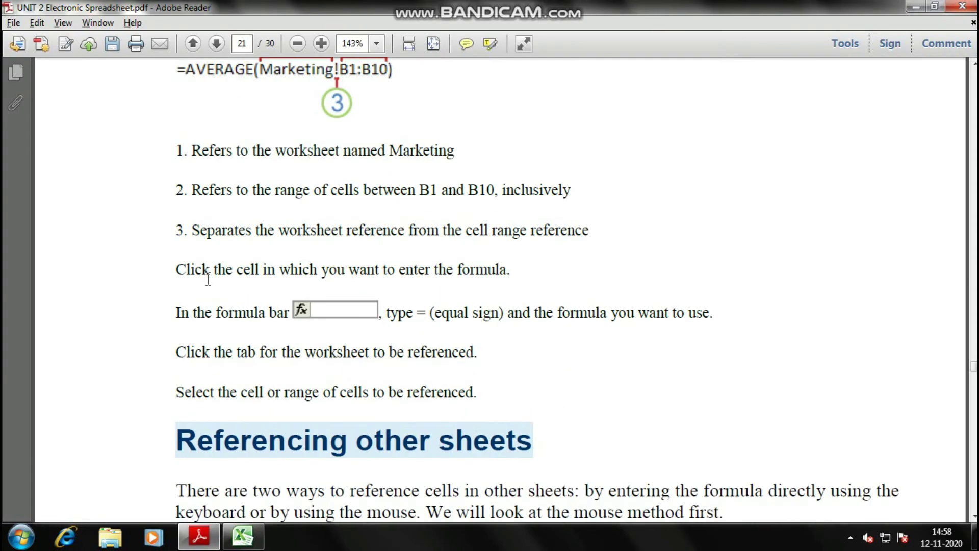
{"action": "scroll", "coordinate": [273, 271], "scroll_direction": "down", "scroll_amount": 10}
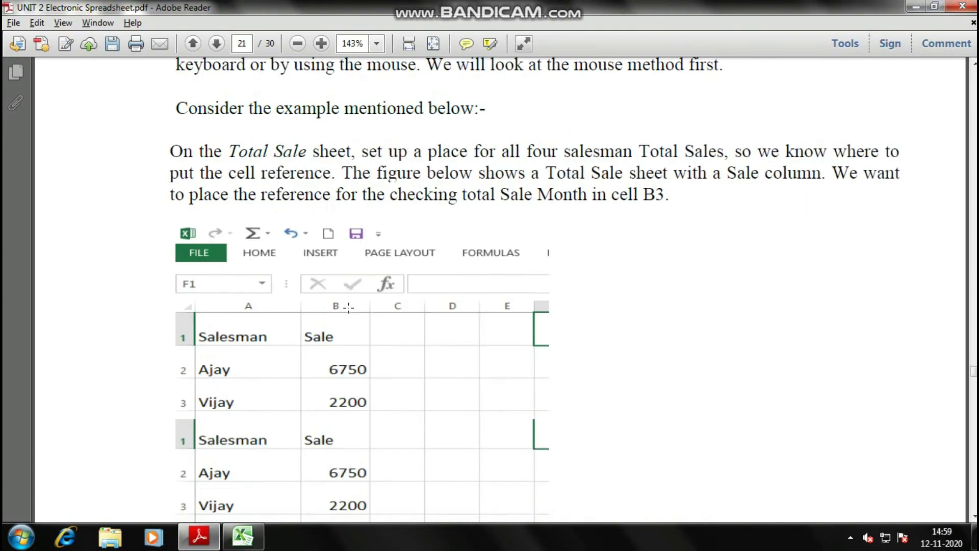
{"action": "scroll", "coordinate": [291, 254], "scroll_direction": "down", "scroll_amount": 20}
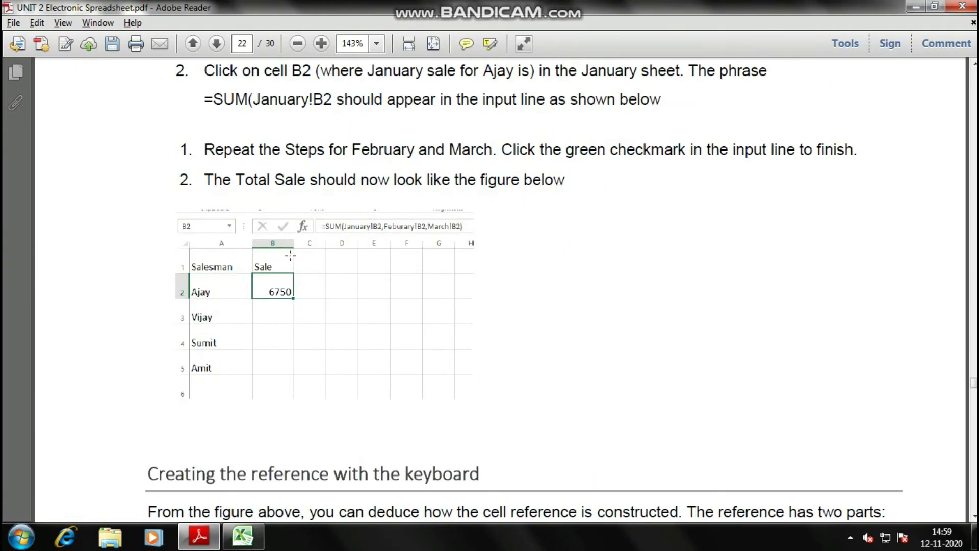
{"action": "scroll", "coordinate": [357, 219], "scroll_direction": "down", "scroll_amount": 2}
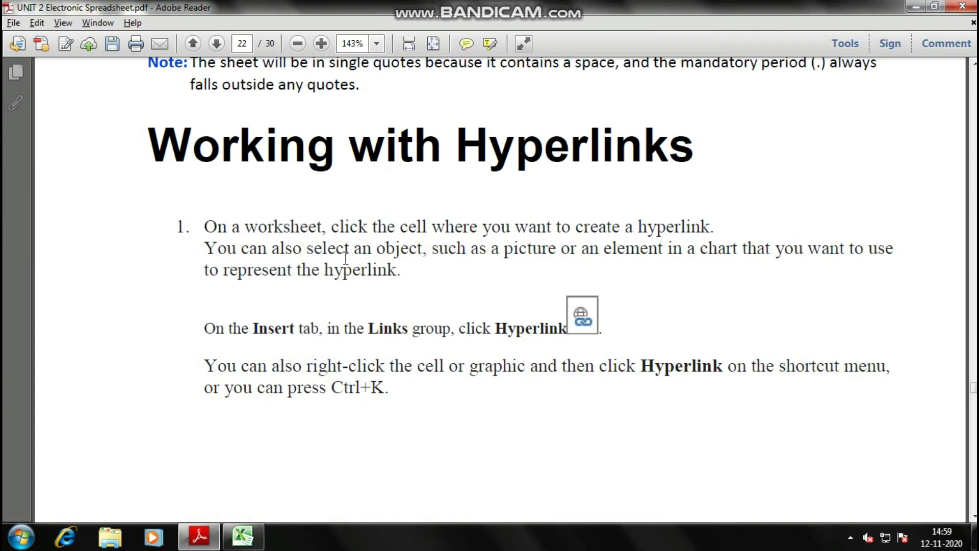
{"action": "scroll", "coordinate": [346, 258], "scroll_direction": "down", "scroll_amount": 2}
{"action": "key", "text": "alt+Tab"}
{"action": "left_click", "coordinate": [599, 306]}
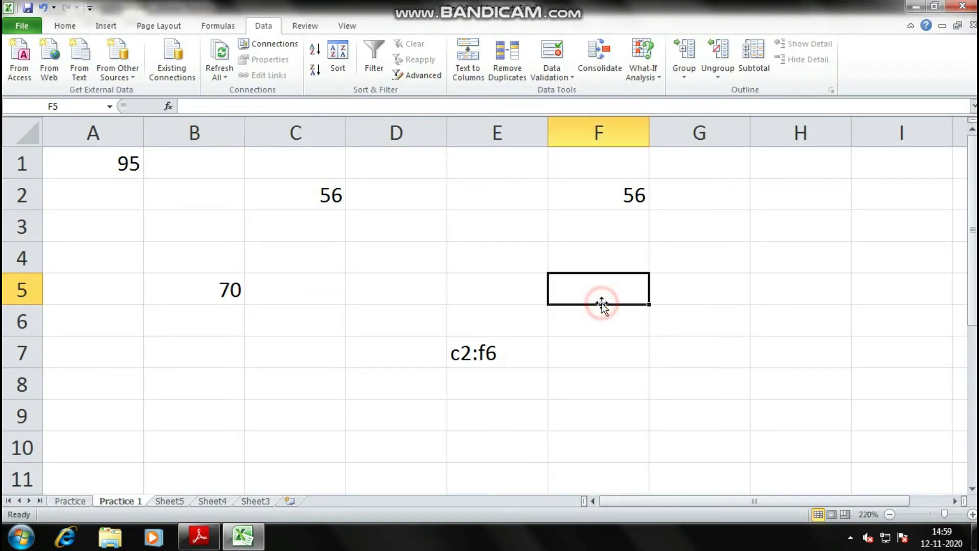
{"action": "left_click", "coordinate": [678, 276]}
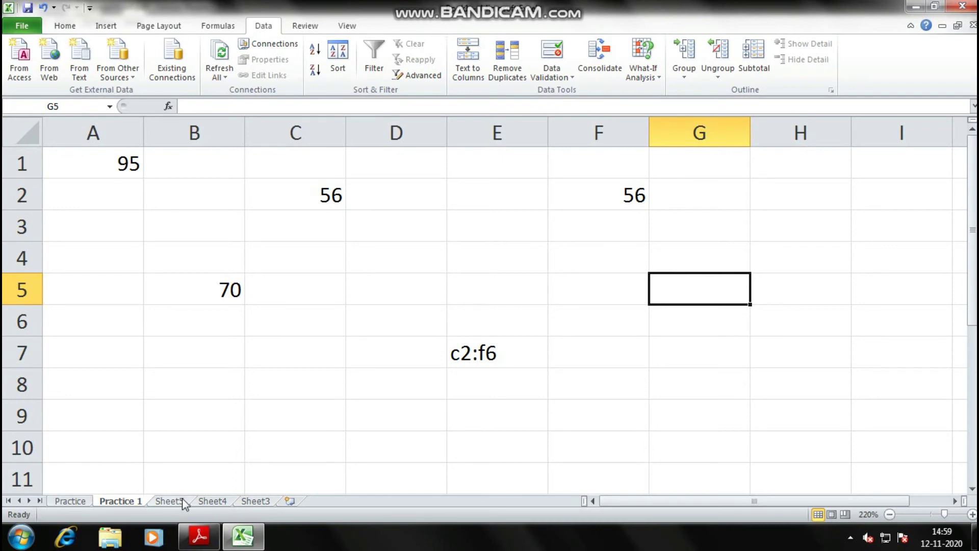
Enter the text "link to other file" in cell B7 of the Practice 1 sheet and widen column B to fit it
{"action": "left_click", "coordinate": [203, 358]}
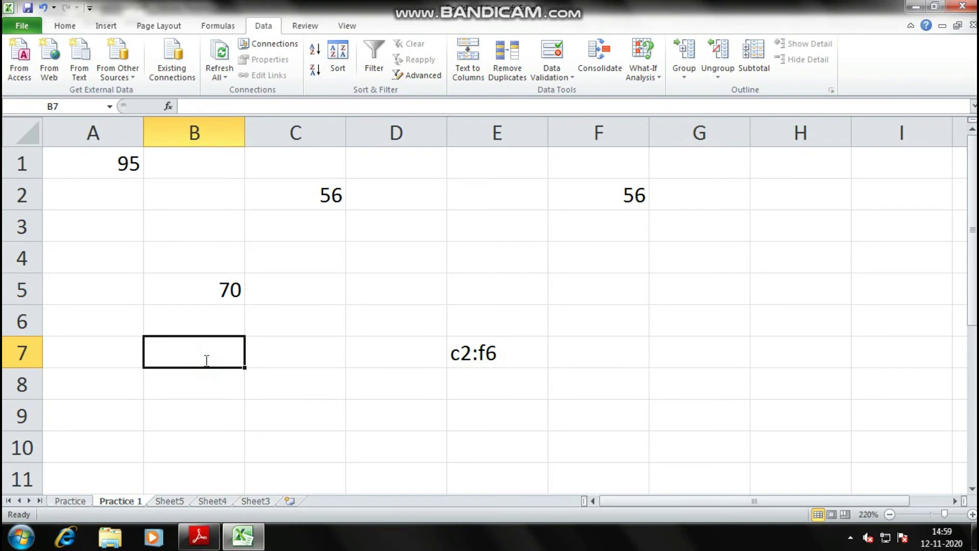
{"action": "type", "text": "link to"}
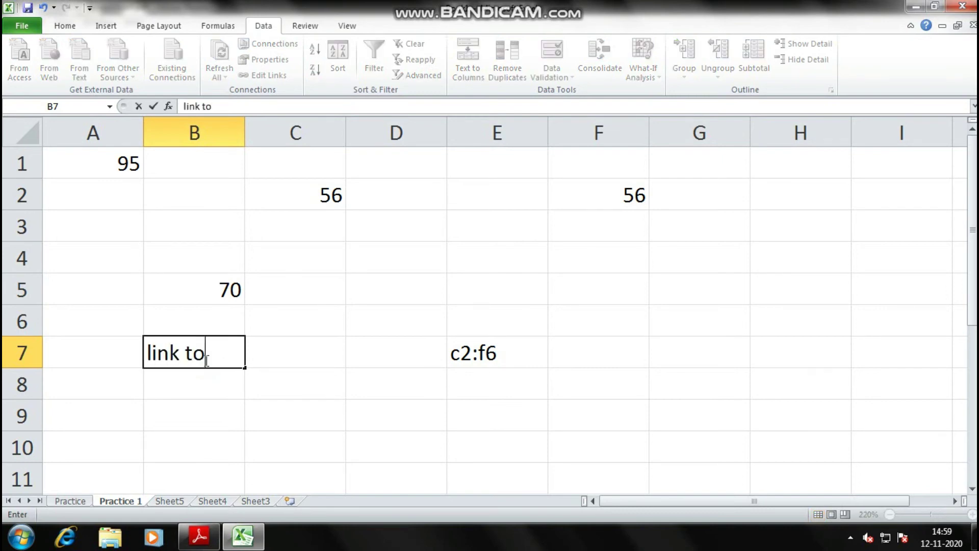
{"action": "type", "text": " other file"}
{"action": "key", "text": "Return"}
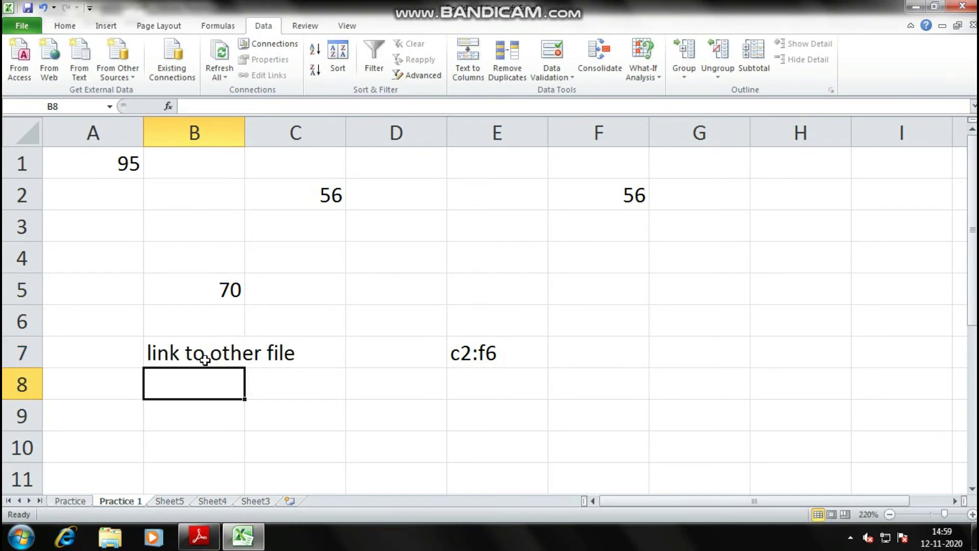
{"action": "left_click", "coordinate": [205, 359]}
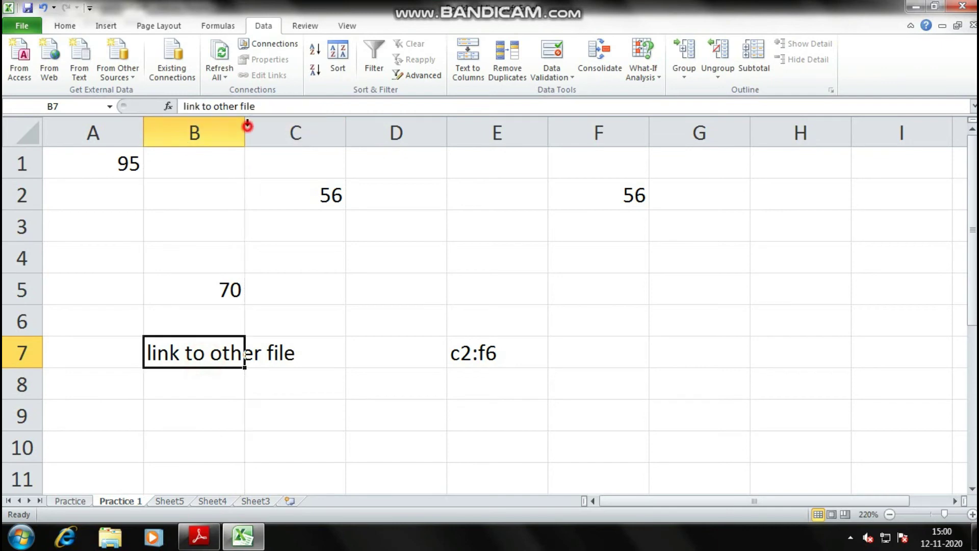
{"action": "left_click_drag", "start_coordinate": [247, 124], "coordinate": [314, 125]}
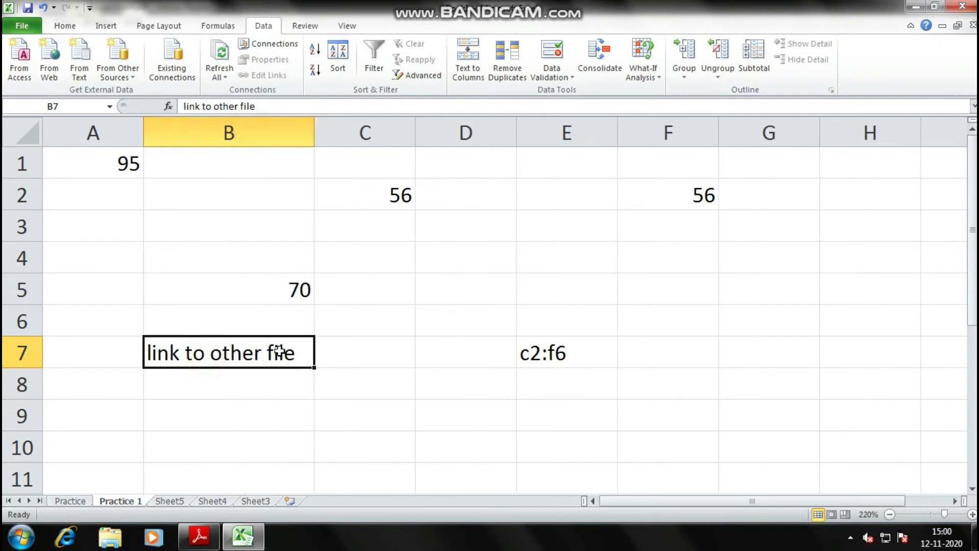
Insert a hyperlink in cell B7 that points to the existing file D:\html roblox.txt
{"action": "left_click", "coordinate": [226, 357]}
{"action": "right_click", "coordinate": [226, 357]}
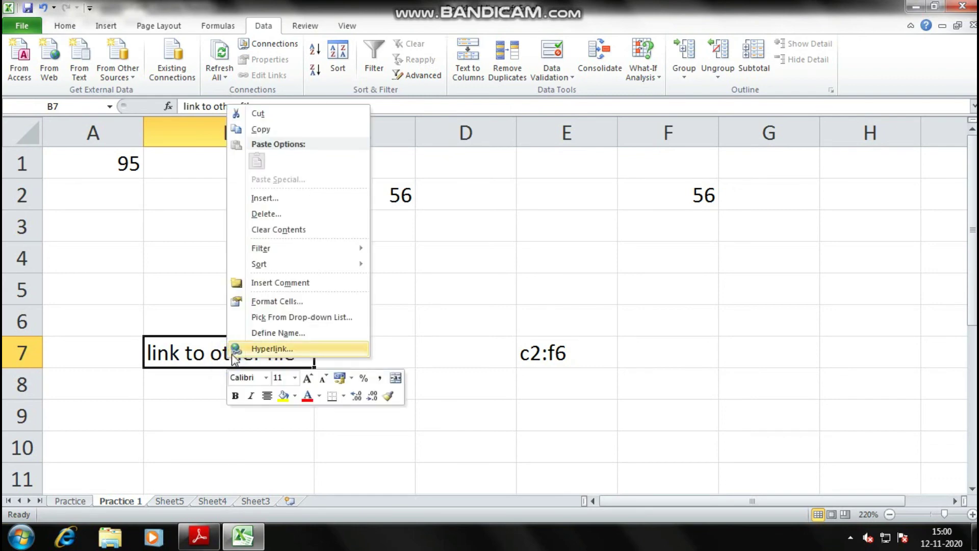
{"action": "left_click", "coordinate": [260, 349]}
{"action": "left_click_drag", "start_coordinate": [250, 233], "coordinate": [660, 149]}
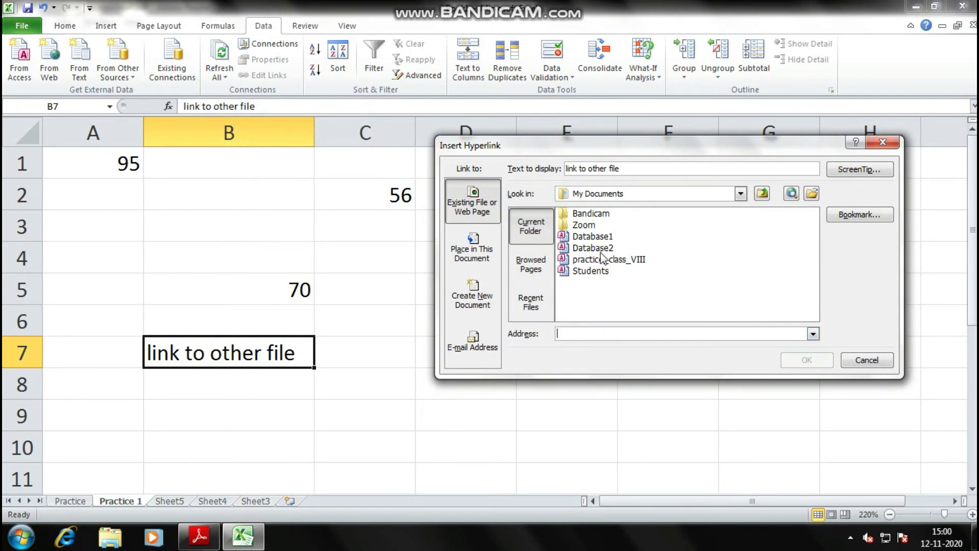
{"action": "left_click", "coordinate": [741, 193]}
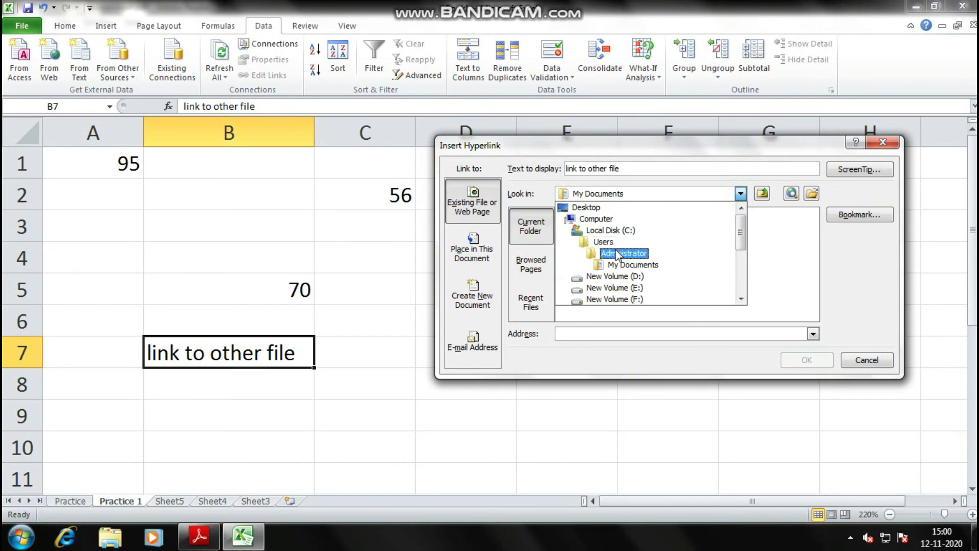
{"action": "left_click", "coordinate": [603, 223]}
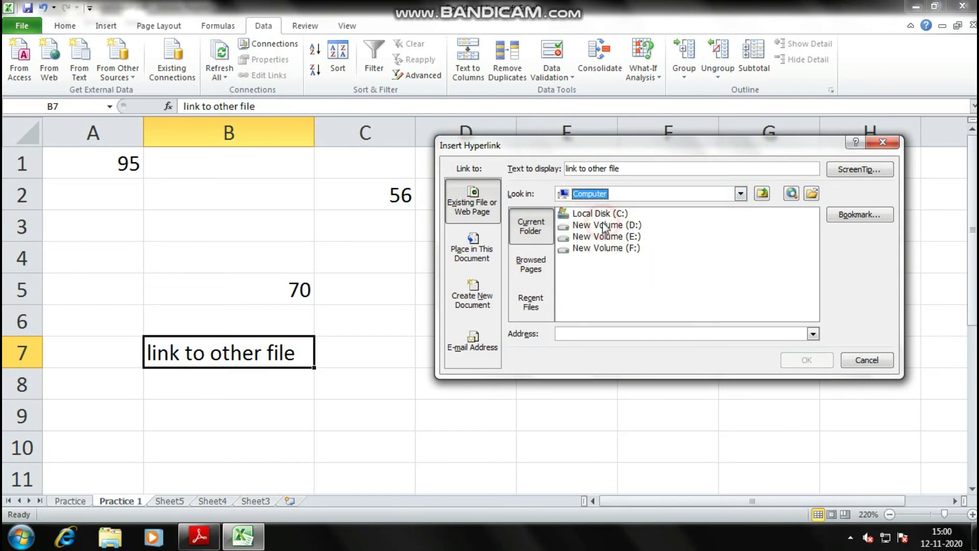
{"action": "double_click", "coordinate": [610, 226]}
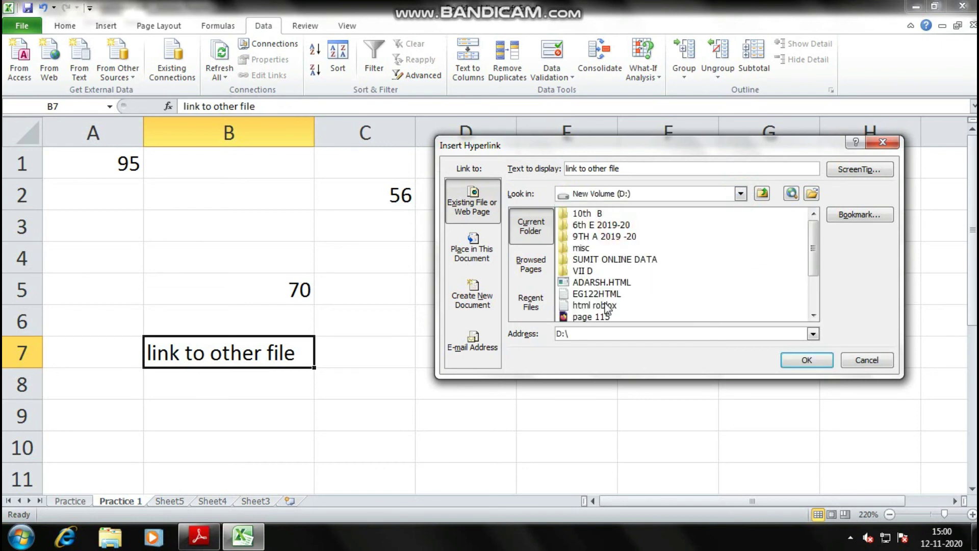
{"action": "left_click", "coordinate": [605, 306]}
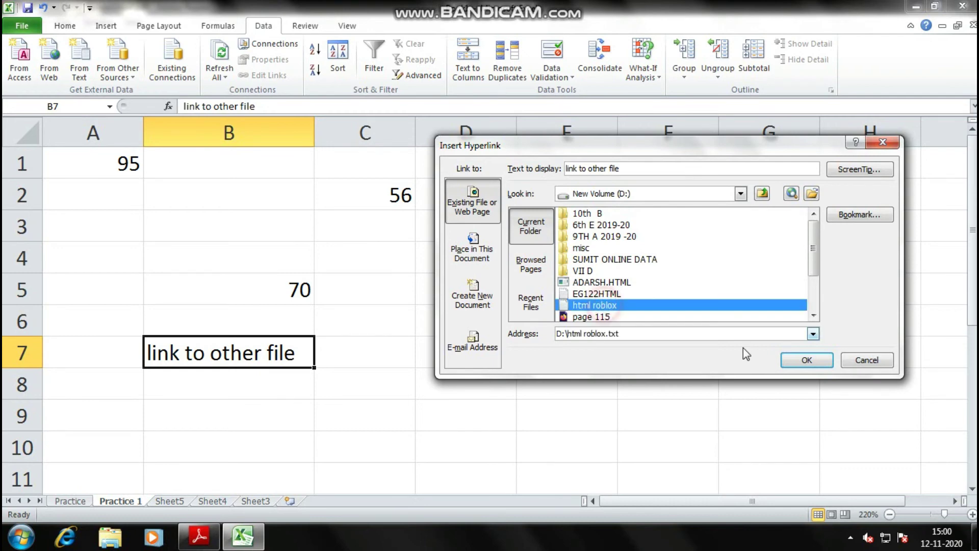
{"action": "left_click", "coordinate": [788, 361]}
{"action": "left_click", "coordinate": [251, 398]}
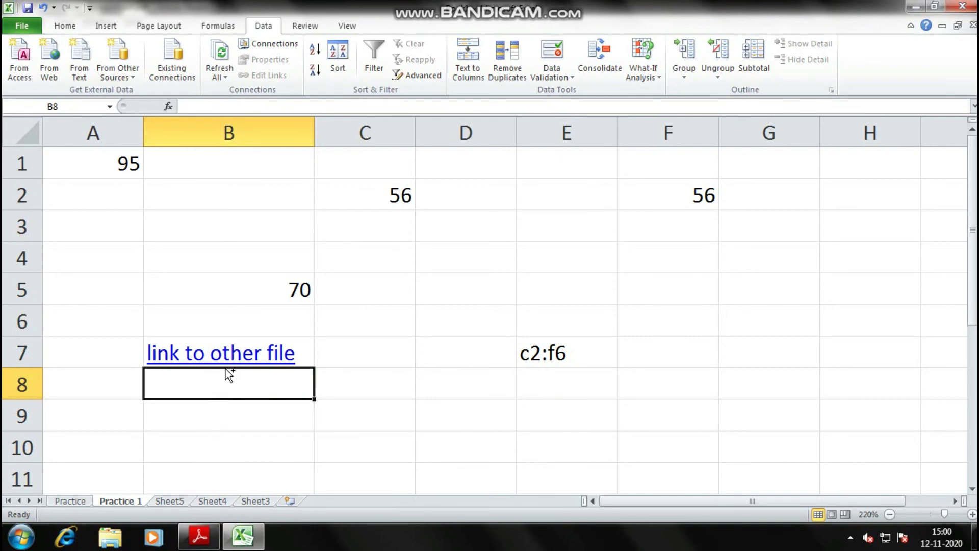
Follow the hyperlink in cell B7, accept the security notice, inspect the text of the opened html roblox file and close it
{"action": "scroll", "coordinate": [225, 369], "scroll_direction": "up", "scroll_amount": 7}
{"action": "left_click", "coordinate": [270, 353]}
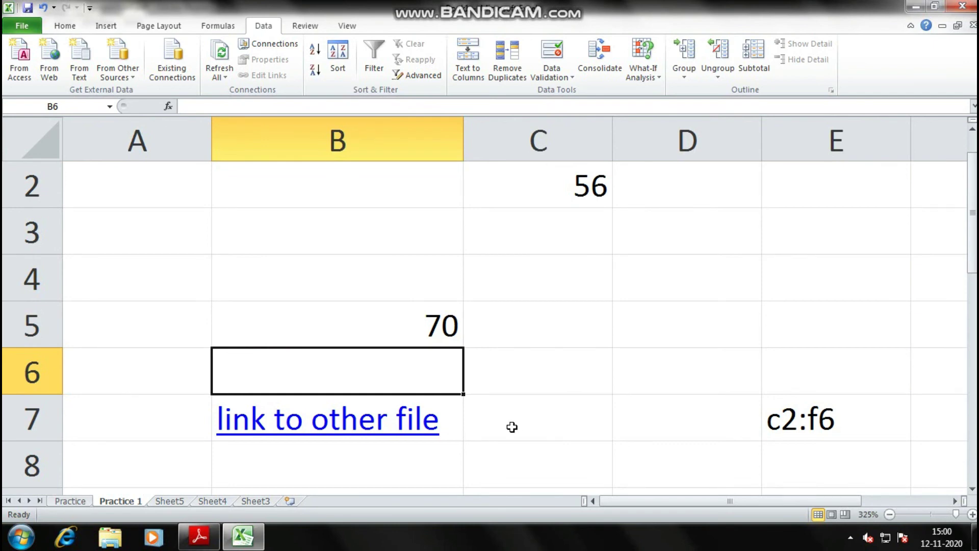
{"action": "left_click", "coordinate": [350, 428]}
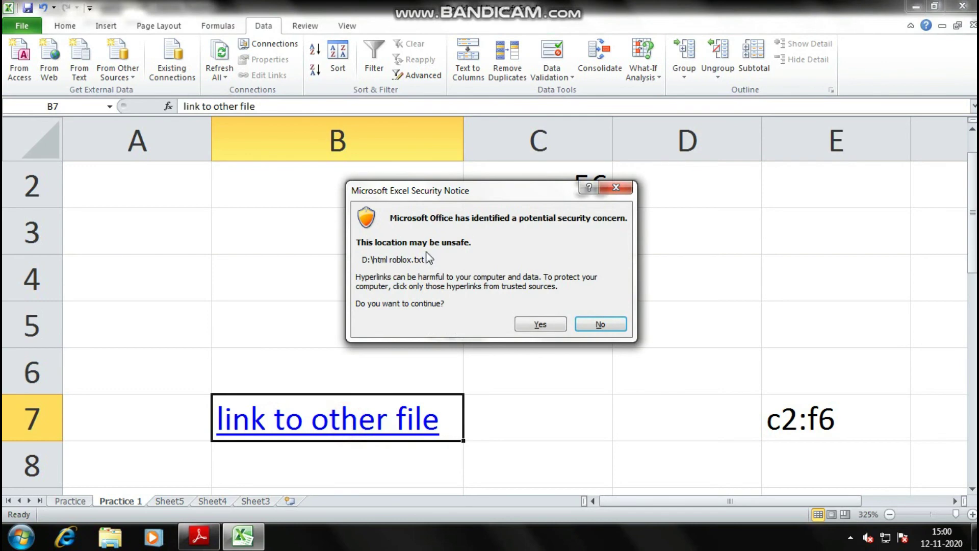
{"action": "left_click", "coordinate": [540, 324]}
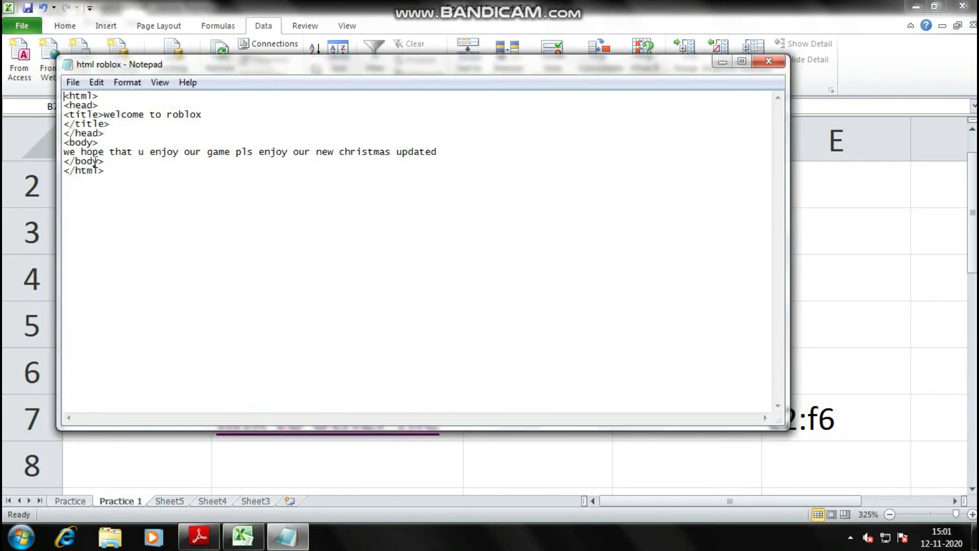
{"action": "left_click", "coordinate": [178, 187]}
{"action": "key", "text": "ctrl+a"}
{"action": "left_click", "coordinate": [247, 225]}
{"action": "left_click", "coordinate": [776, 68]}
Test the "link to other file" hyperlink a second time, allowing the html roblox file to open in Notepad
{"action": "left_click", "coordinate": [476, 415]}
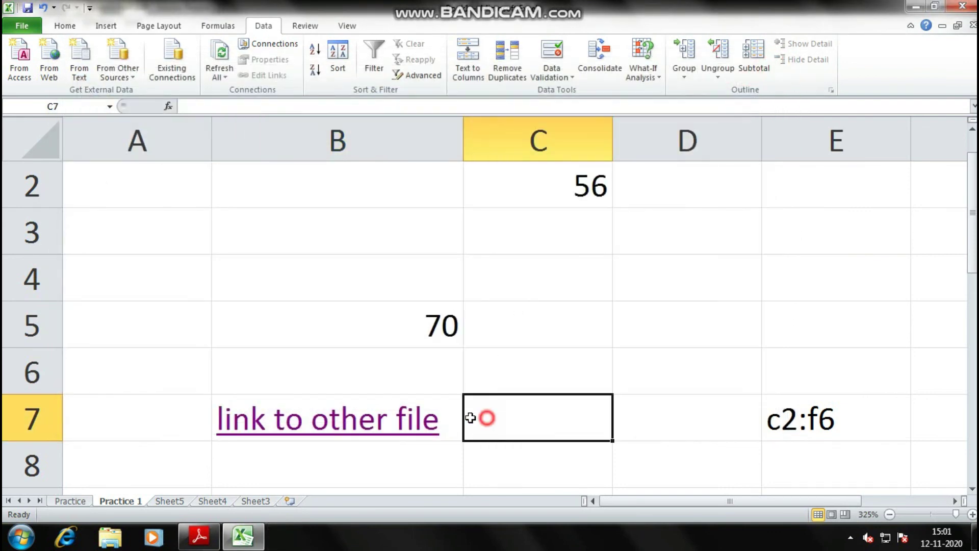
{"action": "left_click", "coordinate": [400, 420]}
{"action": "left_click", "coordinate": [541, 326]}
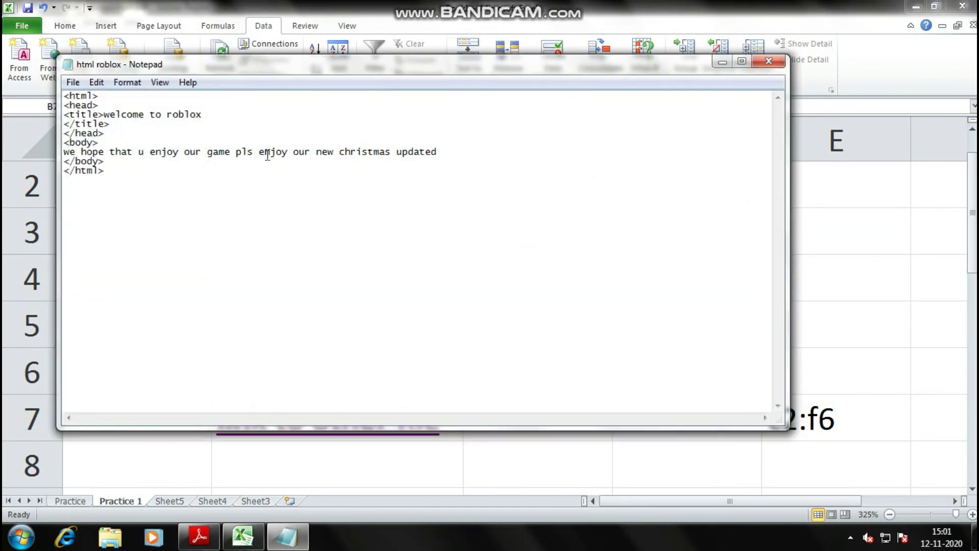
Close the html roblox text file and bring more rows and columns of the Practice 1 sheet into view
{"action": "left_click", "coordinate": [776, 62]}
{"action": "left_click", "coordinate": [501, 317]}
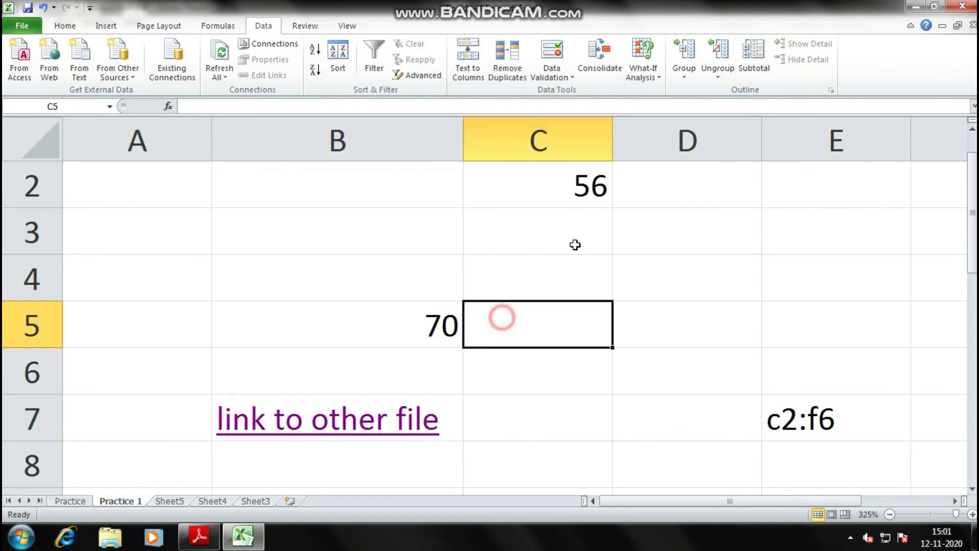
{"action": "scroll", "coordinate": [503, 244], "scroll_direction": "down", "scroll_amount": 6}
{"action": "scroll", "coordinate": [482, 254], "scroll_direction": "down", "scroll_amount": 3}
{"action": "left_click", "coordinate": [459, 260]}
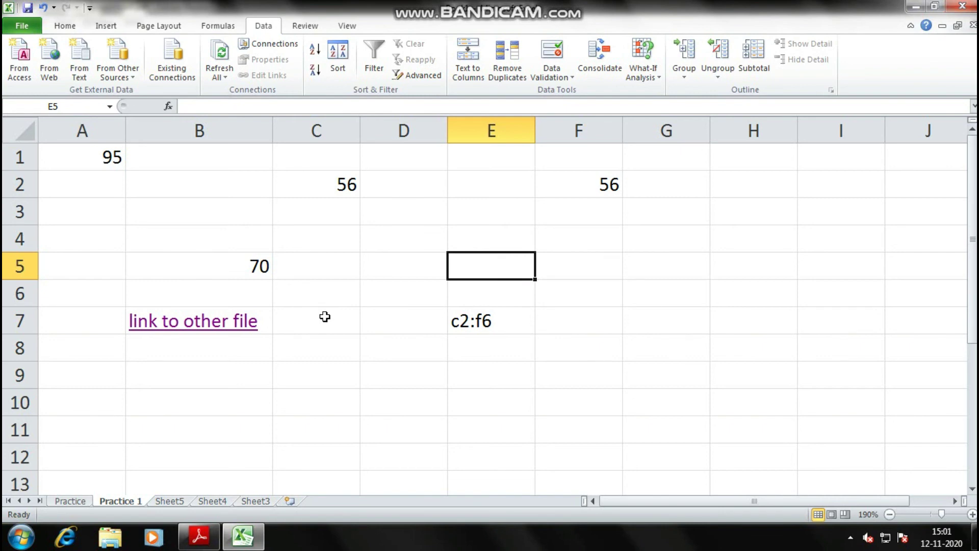
Check the Working with Hyperlinks instructions in the Adobe Reader PDF lesson and return to the Excel workbook
{"action": "key", "text": "alt+Tab"}
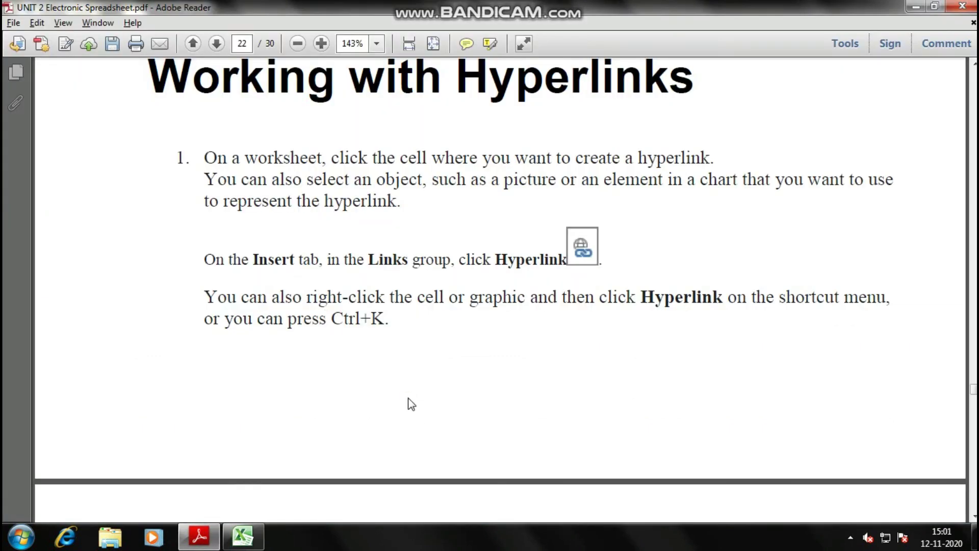
{"action": "scroll", "coordinate": [407, 395], "scroll_direction": "down", "scroll_amount": 3}
{"action": "scroll", "coordinate": [407, 393], "scroll_direction": "up", "scroll_amount": 3}
{"action": "key", "text": "alt+Tab"}
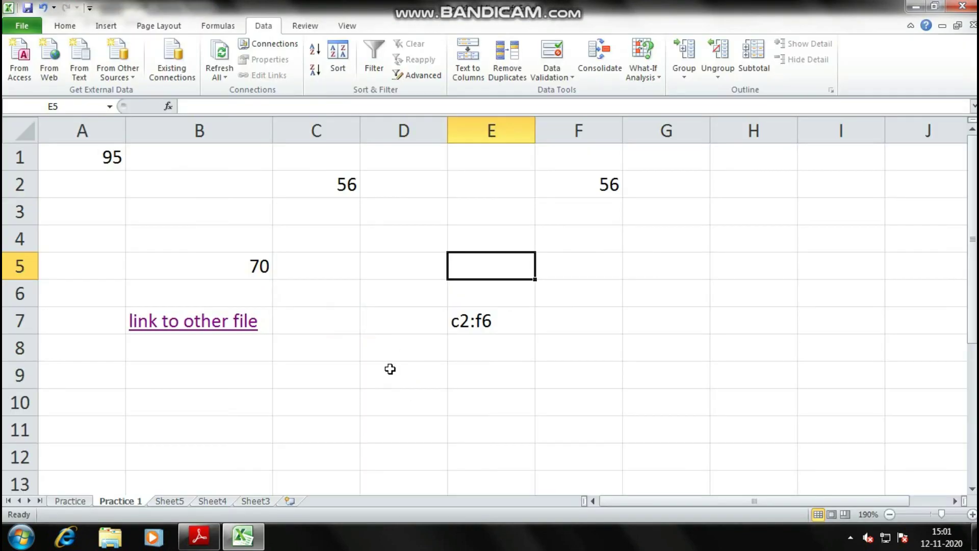
Enter the text "link" in cell D8 and hyperlink it to the existing Students database file in My Documents
{"action": "left_click", "coordinate": [383, 380]}
{"action": "left_click", "coordinate": [398, 350]}
{"action": "type", "text": "link"}
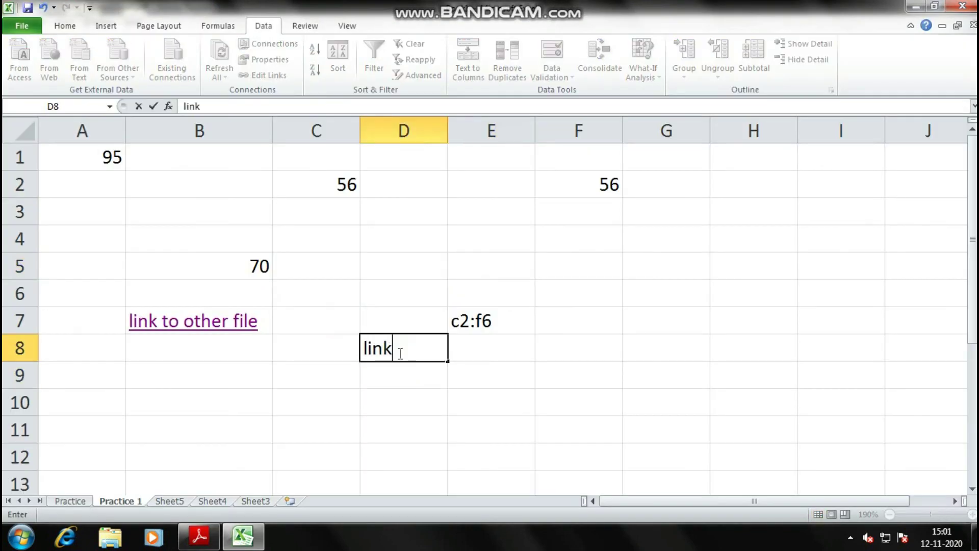
{"action": "key", "text": "ctrl+k"}
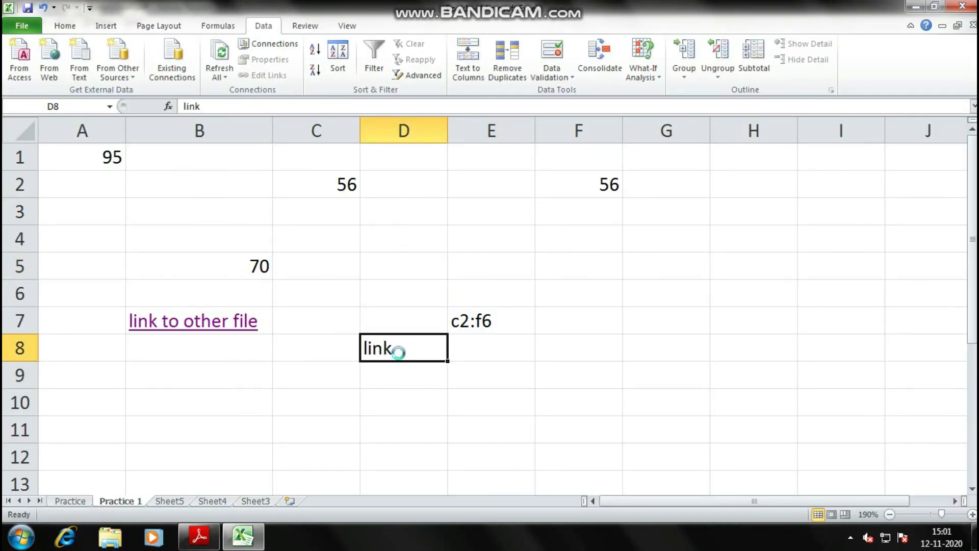
{"action": "double_click", "coordinate": [415, 270]}
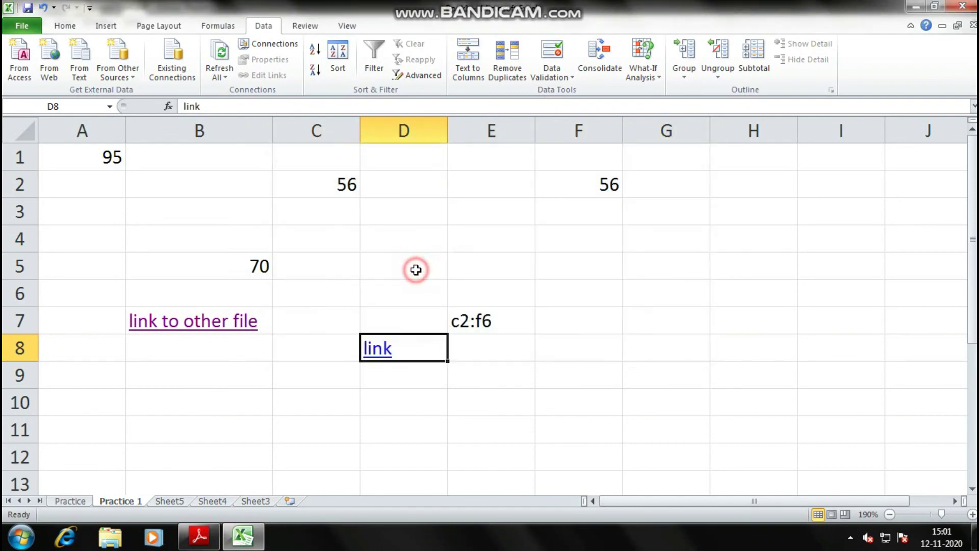
Follow the hyperlink in cell D8, accept the security notice, dismiss the Student Database welcome screen and close Access
{"action": "left_click", "coordinate": [378, 350]}
{"action": "left_click", "coordinate": [535, 324]}
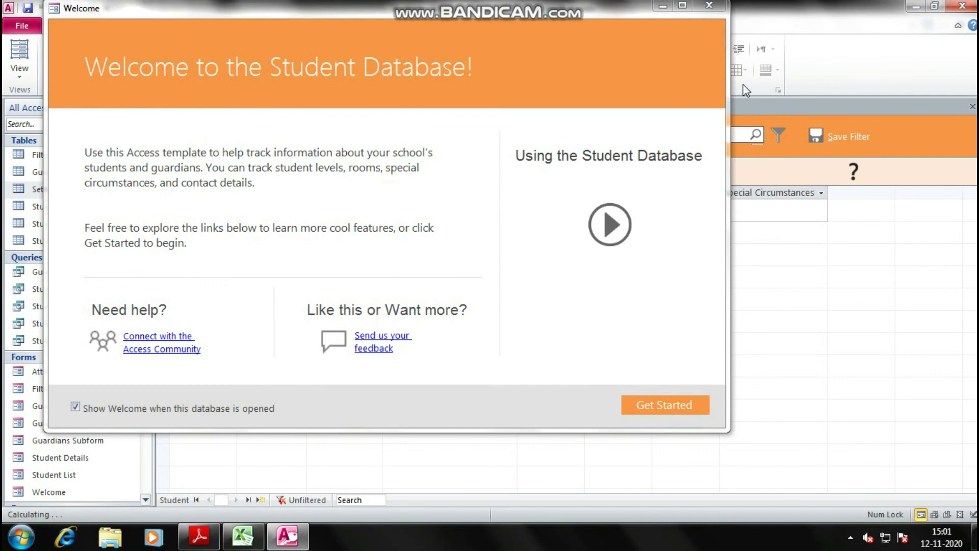
{"action": "left_click", "coordinate": [664, 404]}
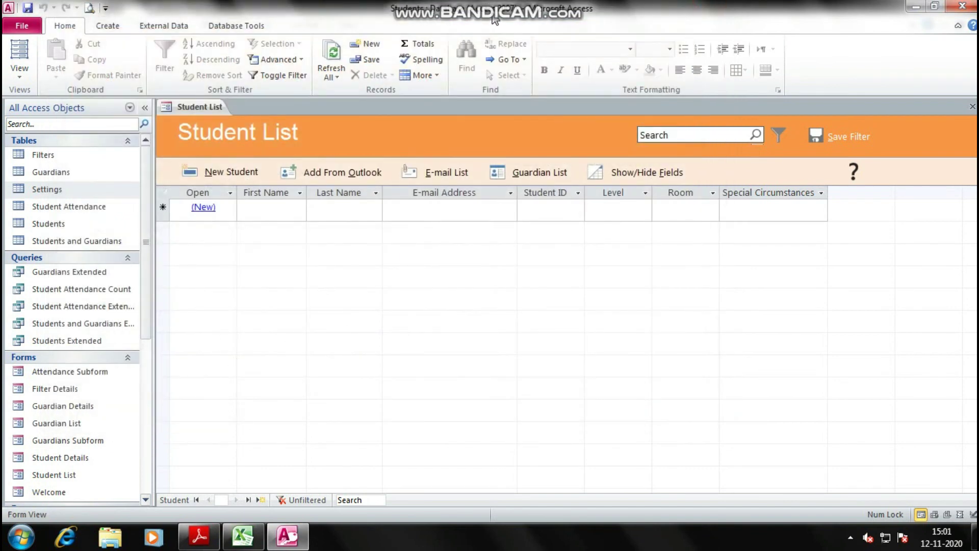
{"action": "left_click", "coordinate": [963, 6]}
{"action": "left_click", "coordinate": [470, 363]}
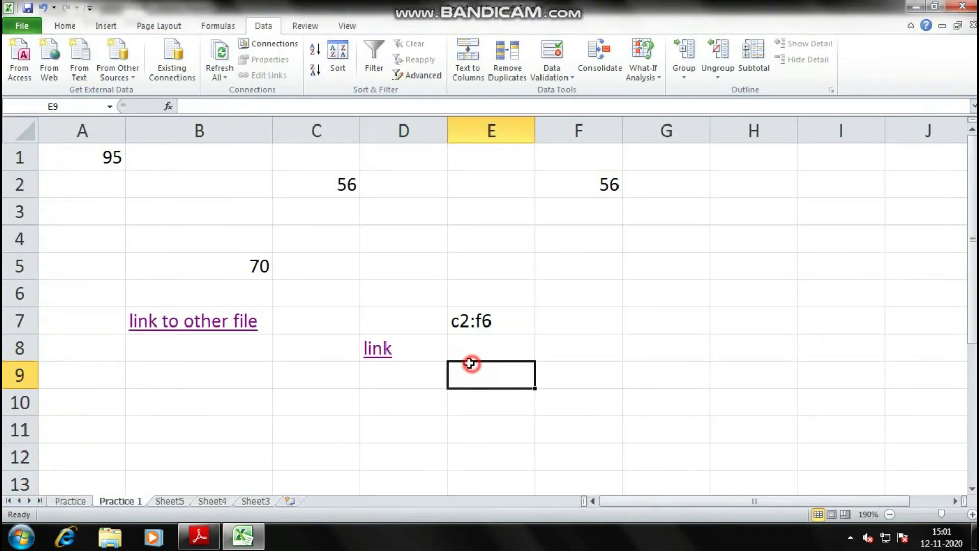
{"action": "left_click", "coordinate": [405, 347]}
{"action": "left_click", "coordinate": [402, 395]}
{"action": "left_click", "coordinate": [66, 25]}
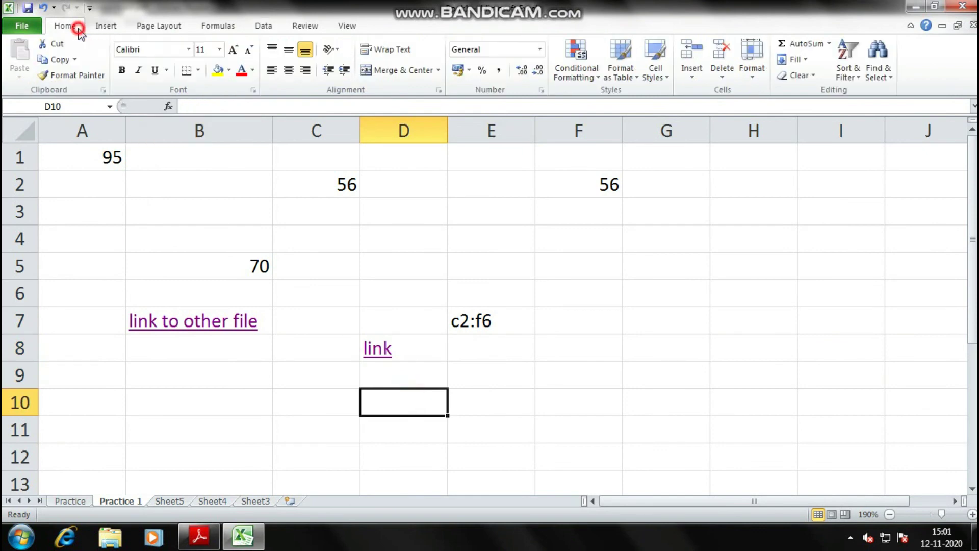
{"action": "left_click", "coordinate": [610, 380]}
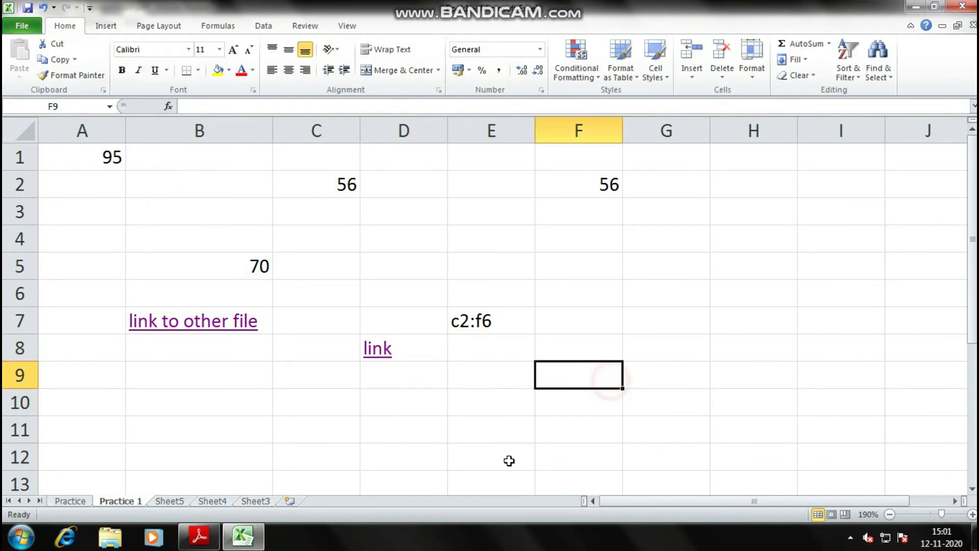
{"action": "left_click", "coordinate": [421, 389]}
{"action": "type", "text": "link"}
{"action": "key", "text": "Return"}
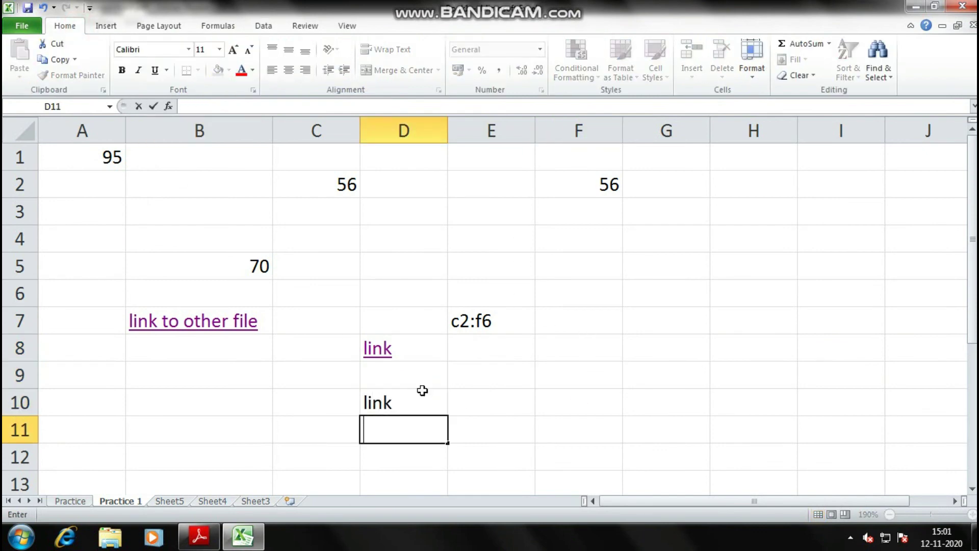
Enter the text "google" in cell D10 and keep that cell selected
{"action": "left_click", "coordinate": [422, 390]}
{"action": "type", "text": "google"}
{"action": "key", "text": "Return"}
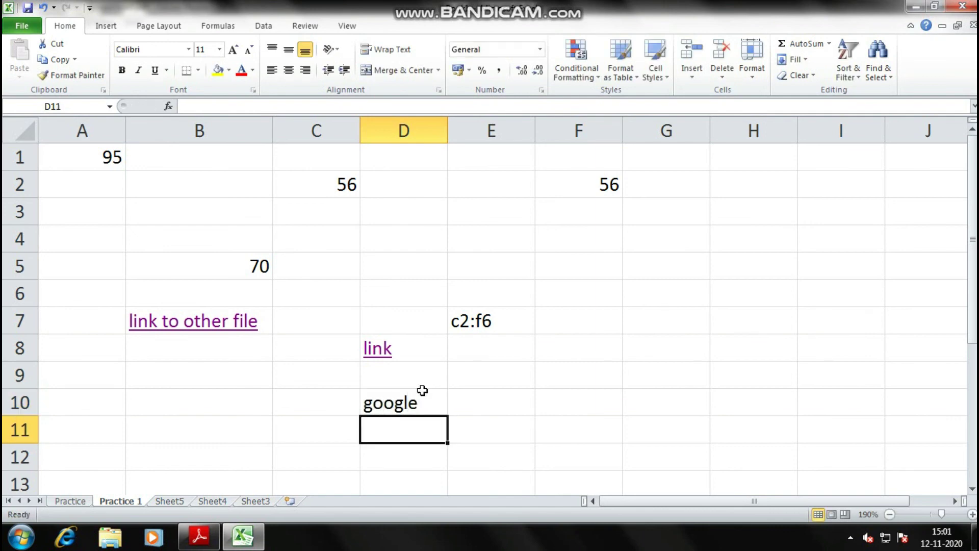
{"action": "left_click", "coordinate": [430, 398]}
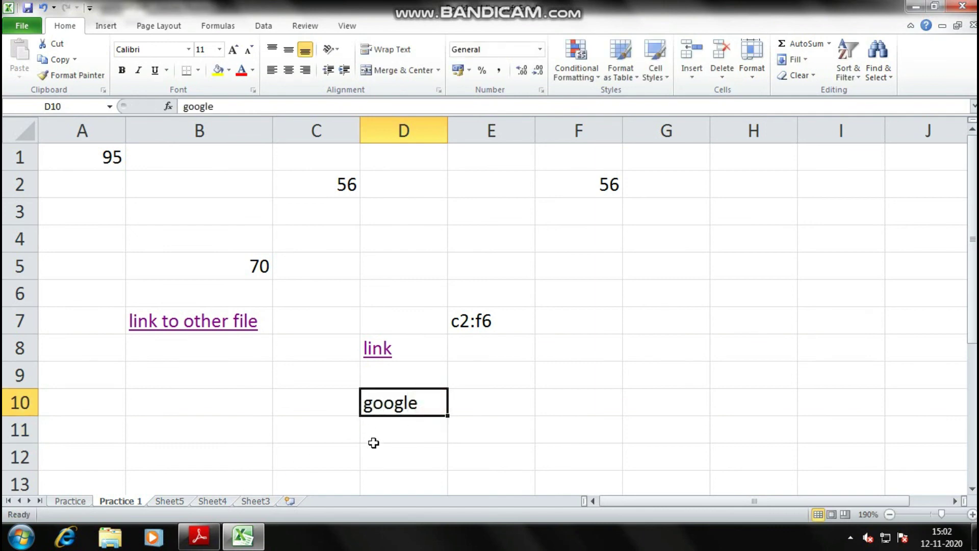
{"action": "left_click", "coordinate": [21, 537]}
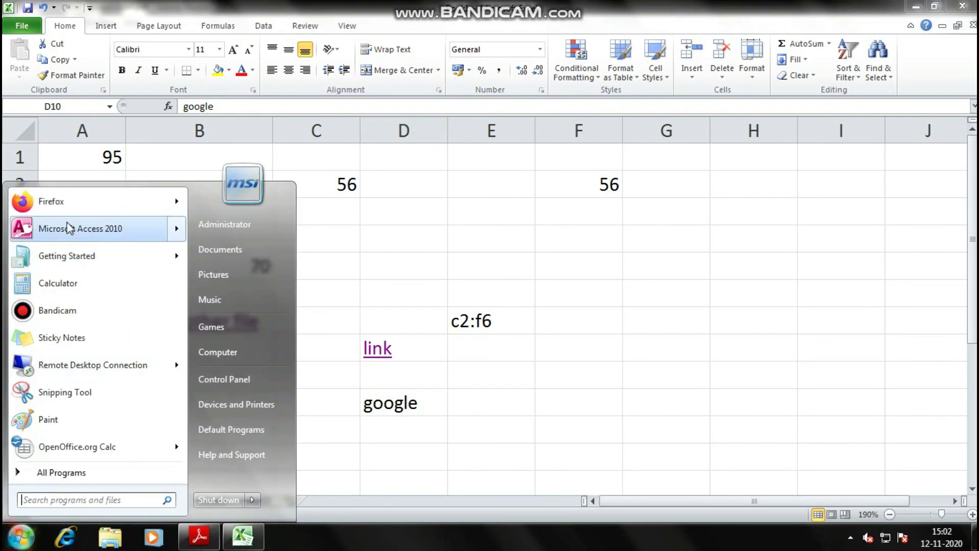
{"action": "left_click", "coordinate": [68, 209]}
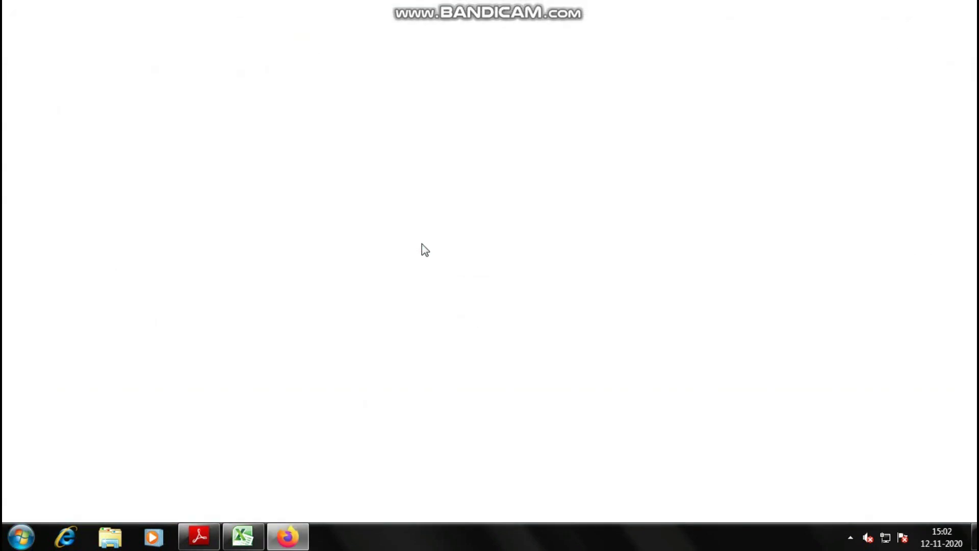
{"action": "left_click", "coordinate": [396, 52]}
{"action": "left_click", "coordinate": [394, 40]}
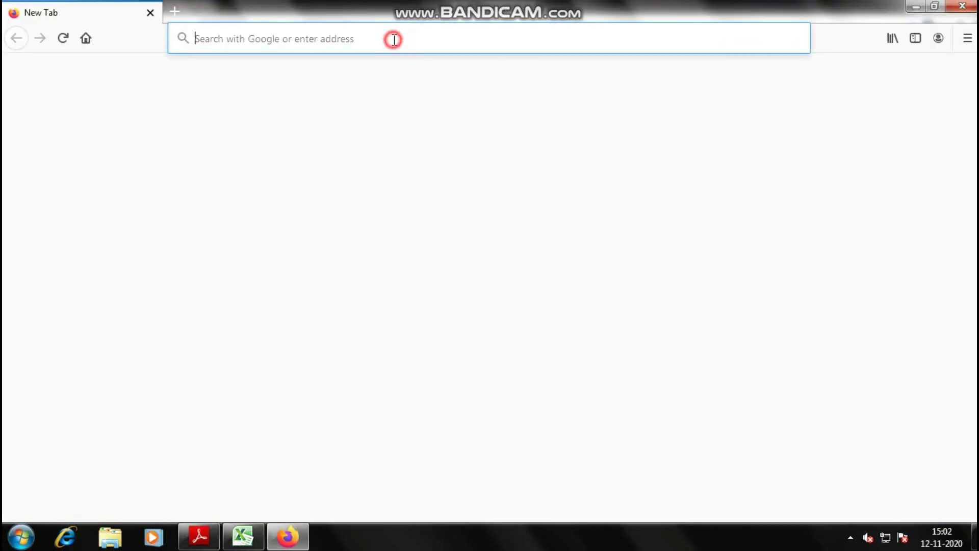
{"action": "type", "text": "googl"}
{"action": "key", "text": "Return"}
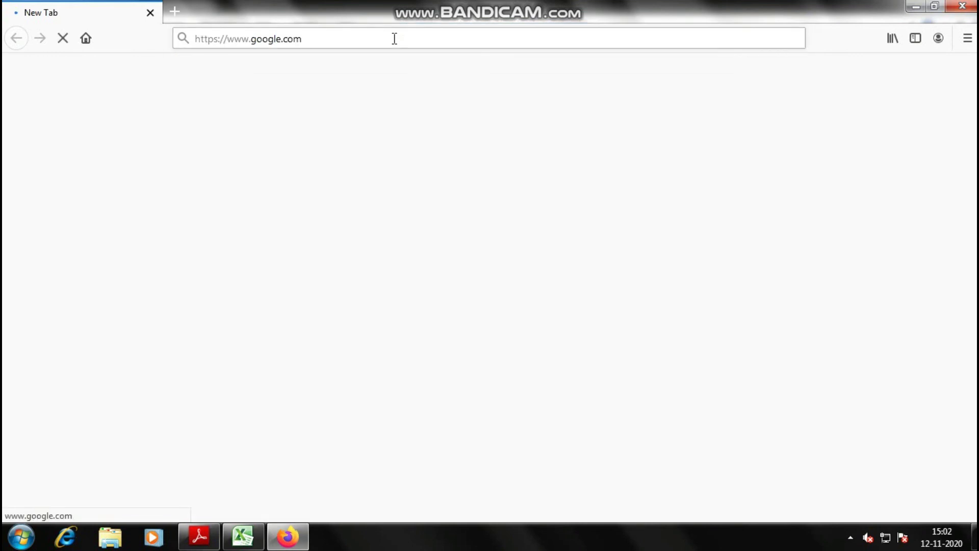
{"action": "left_click", "coordinate": [801, 165]}
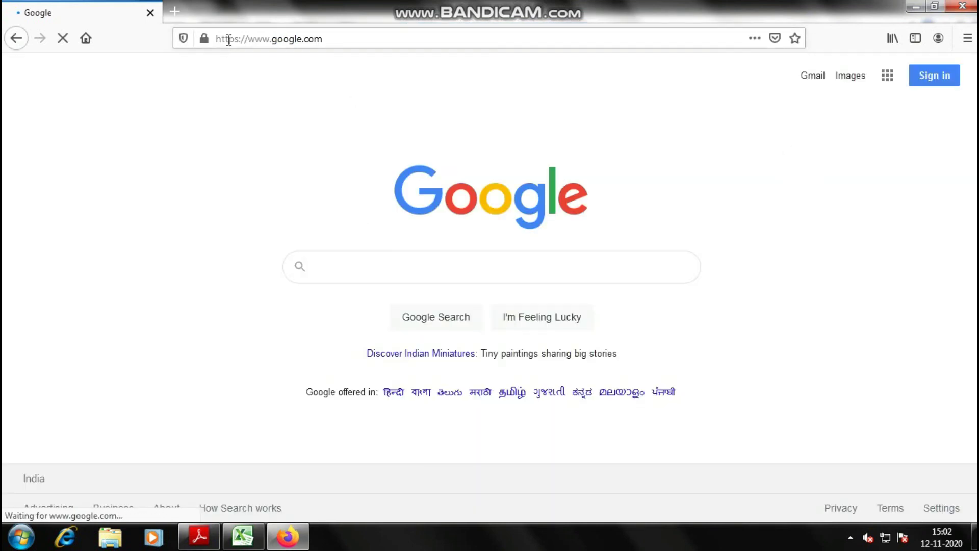
Copy the full web address of the Google home page
{"action": "left_click", "coordinate": [317, 35]}
{"action": "right_click", "coordinate": [321, 38]}
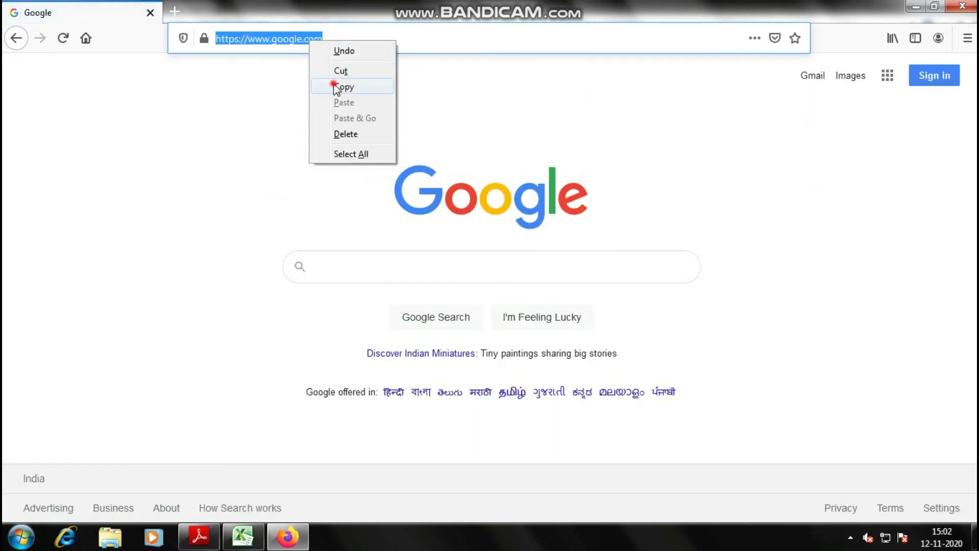
{"action": "left_click", "coordinate": [334, 83]}
{"action": "left_click", "coordinate": [276, 175]}
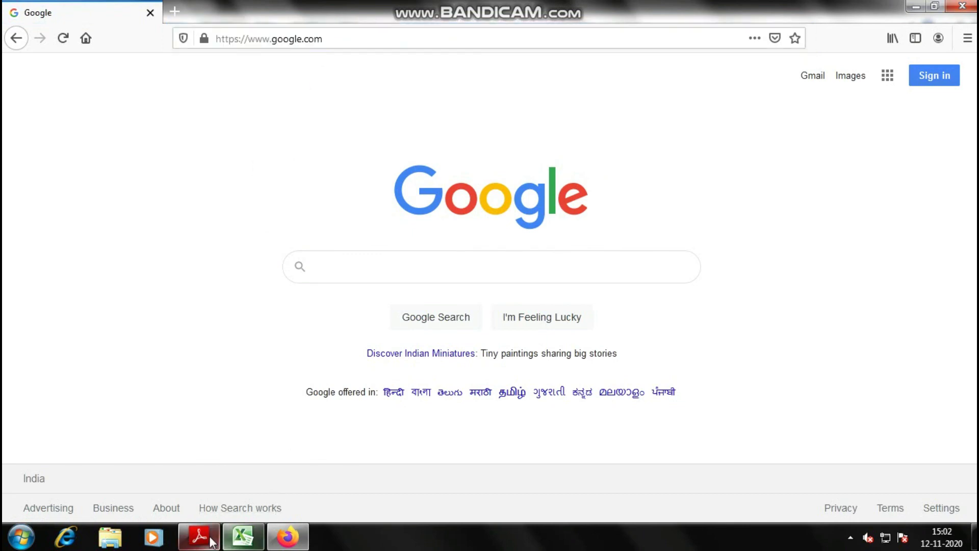
{"action": "left_click", "coordinate": [243, 536]}
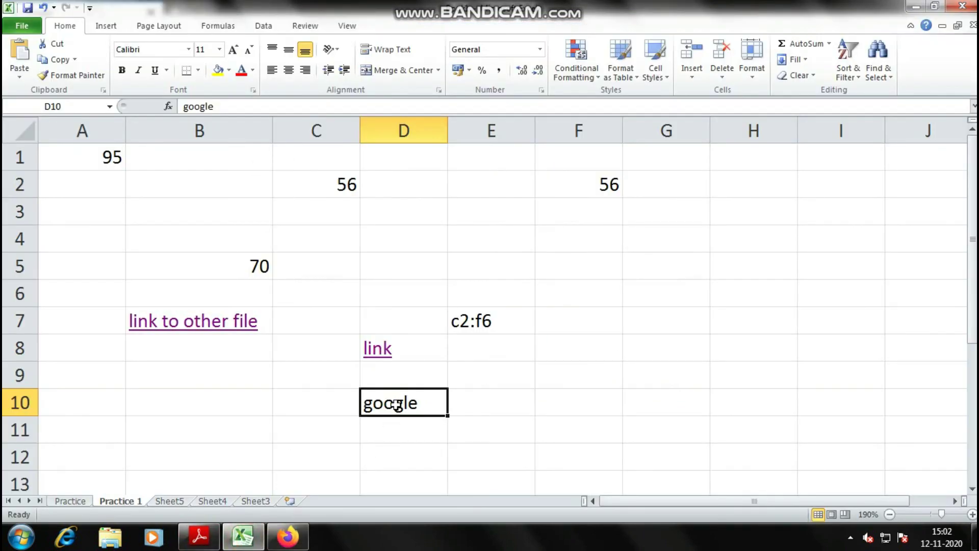
{"action": "left_click", "coordinate": [105, 26]}
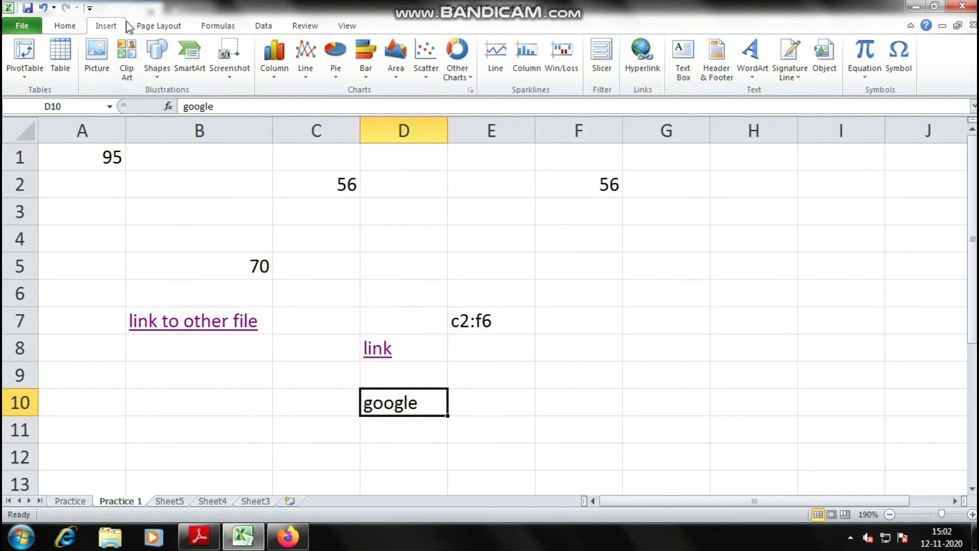
{"action": "left_click", "coordinate": [642, 53]}
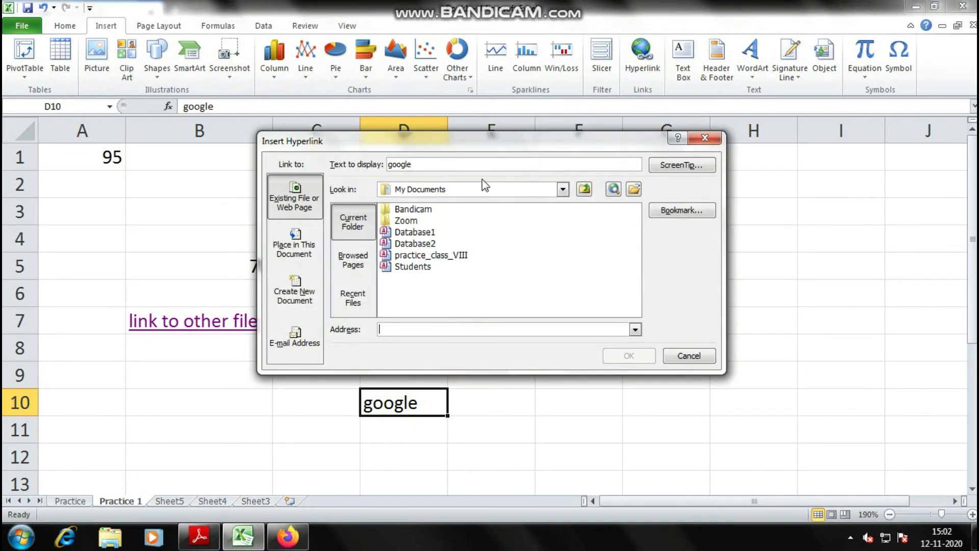
{"action": "left_click", "coordinate": [402, 327]}
{"action": "left_click", "coordinate": [402, 326]}
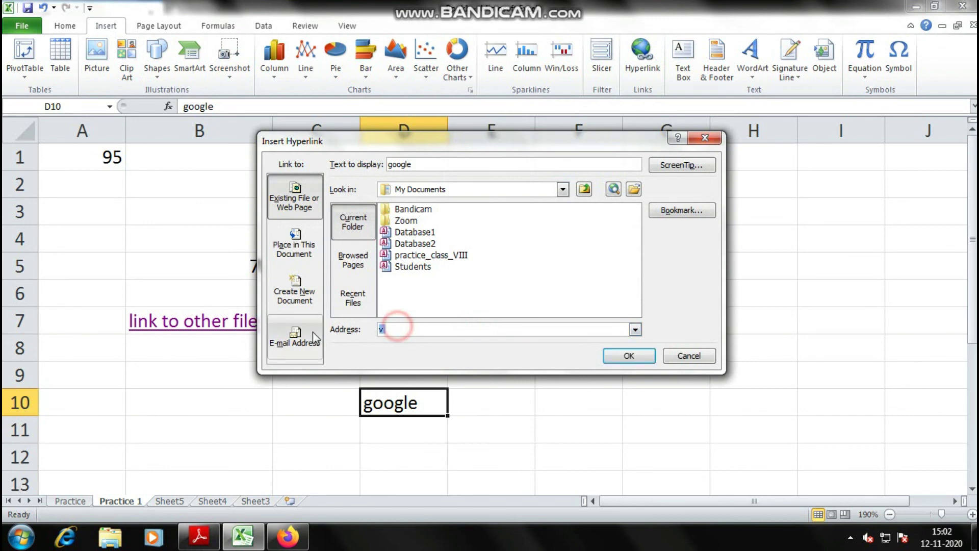
{"action": "key", "text": "ctrl+v"}
{"action": "left_click", "coordinate": [608, 352]}
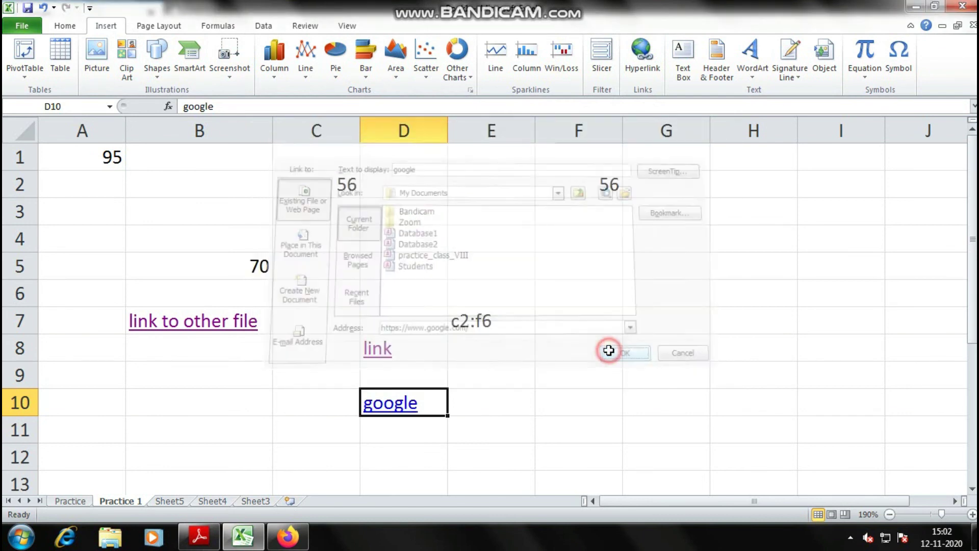
Follow the "google" hyperlink in cell D10, then close the opened Google page and the Firefox browser
{"action": "left_click", "coordinate": [480, 462]}
{"action": "left_click", "coordinate": [405, 404]}
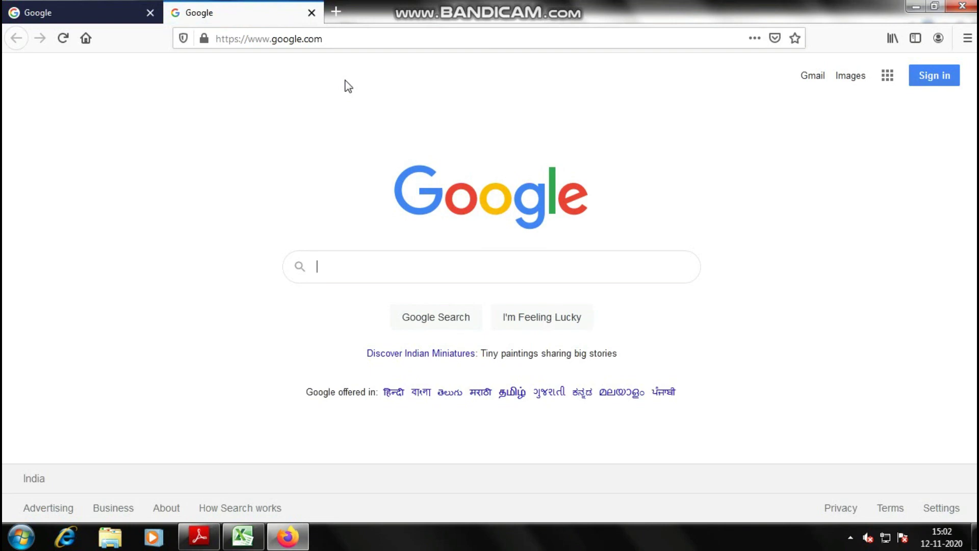
{"action": "left_click", "coordinate": [311, 13]}
{"action": "left_click", "coordinate": [962, 6]}
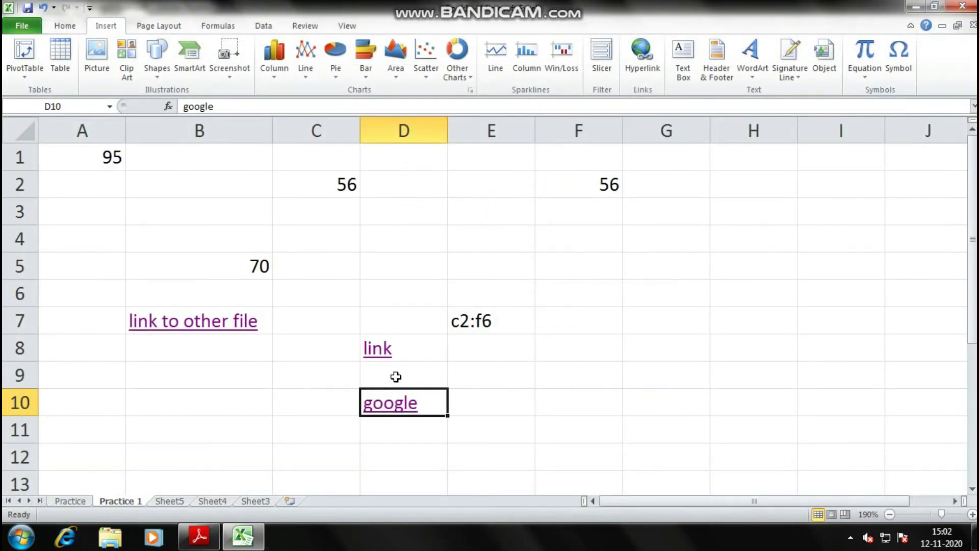
Start a hyperlink in cell E10, examine the place-in-document, new-document and e-mail address link options, and cancel it
{"action": "left_click", "coordinate": [478, 411]}
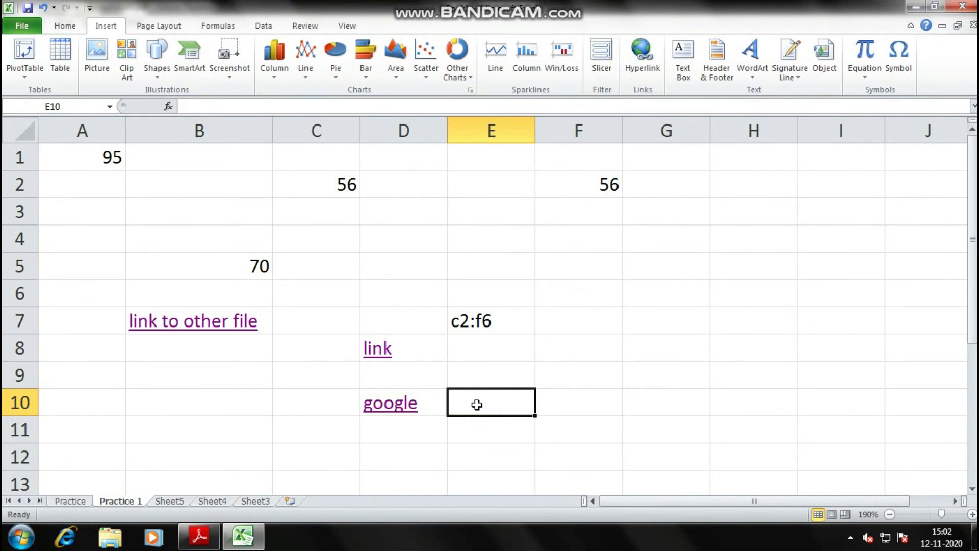
{"action": "key", "text": "ctrl+k"}
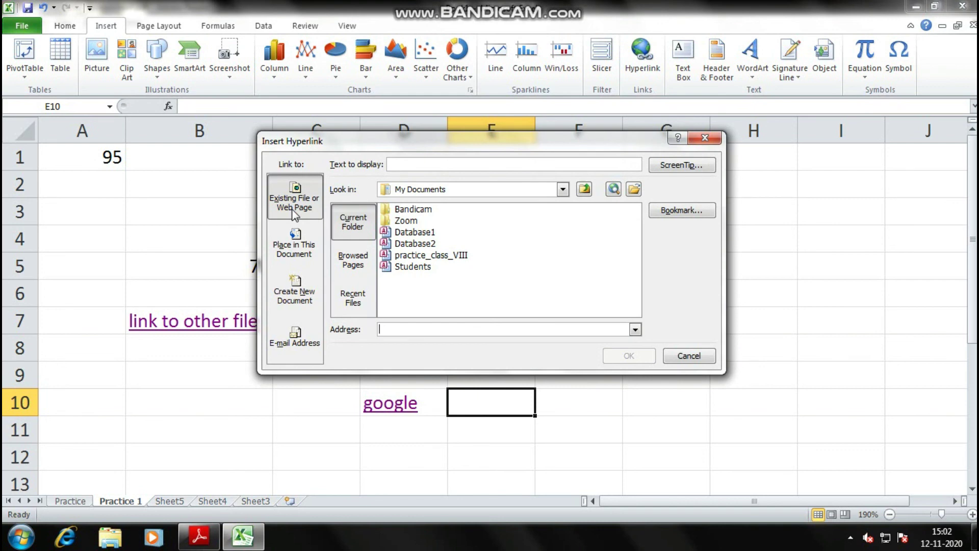
{"action": "left_click", "coordinate": [295, 244]}
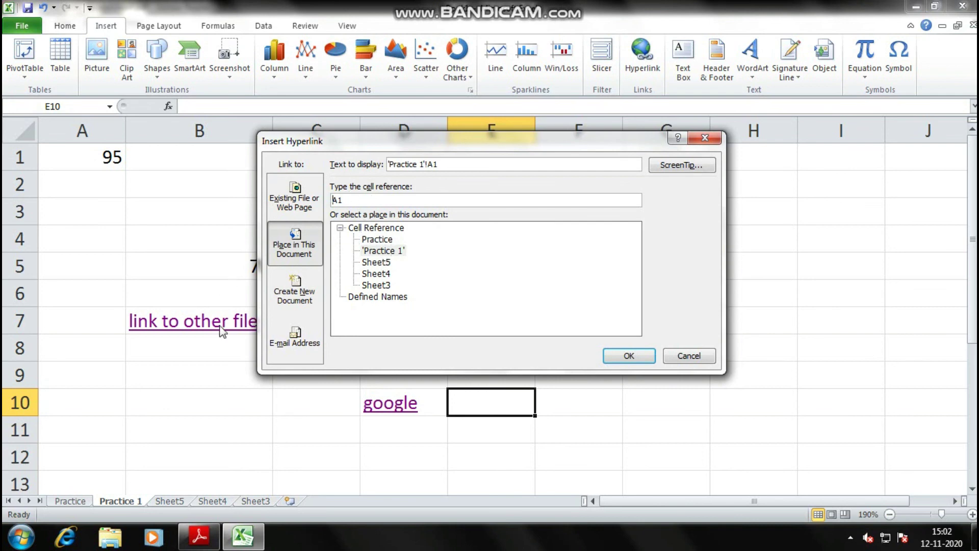
{"action": "left_click", "coordinate": [294, 291]}
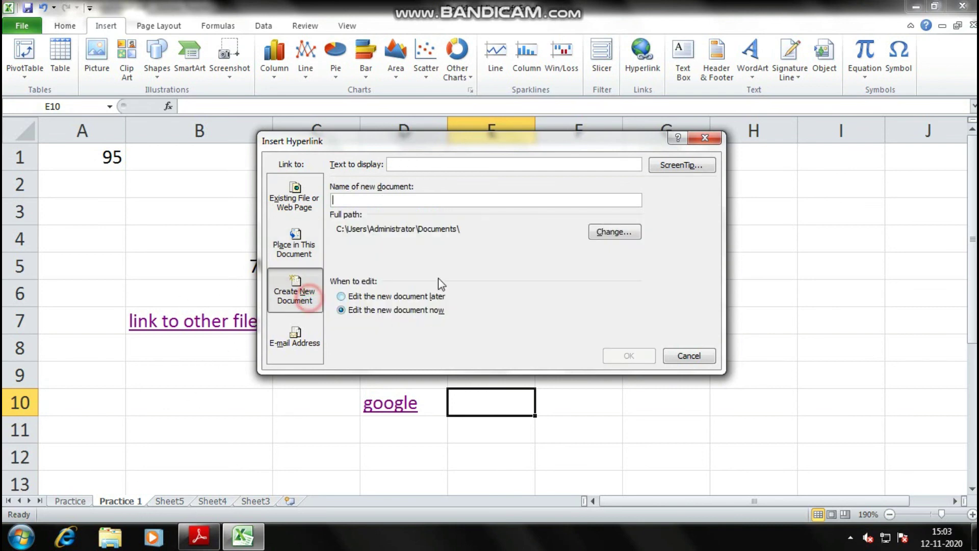
{"action": "left_click", "coordinate": [301, 337]}
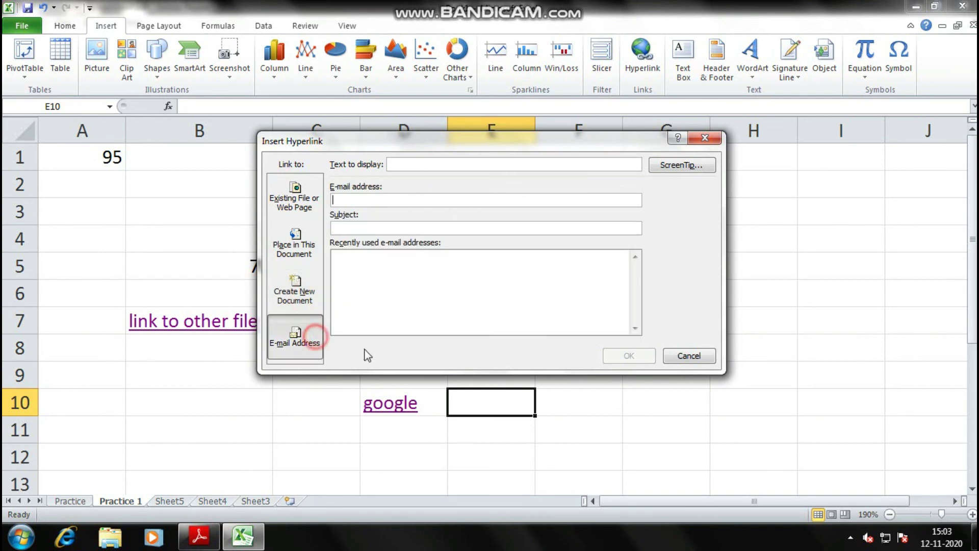
{"action": "left_click", "coordinate": [382, 199]}
{"action": "left_click", "coordinate": [689, 355]}
Review the remaining hyperlink instructions in the PDF lesson at 100% zoom, through to Session 3: Sharing Worksheet Data
{"action": "left_click", "coordinate": [198, 533]}
{"action": "scroll", "coordinate": [306, 390], "scroll_direction": "down", "scroll_amount": 8}
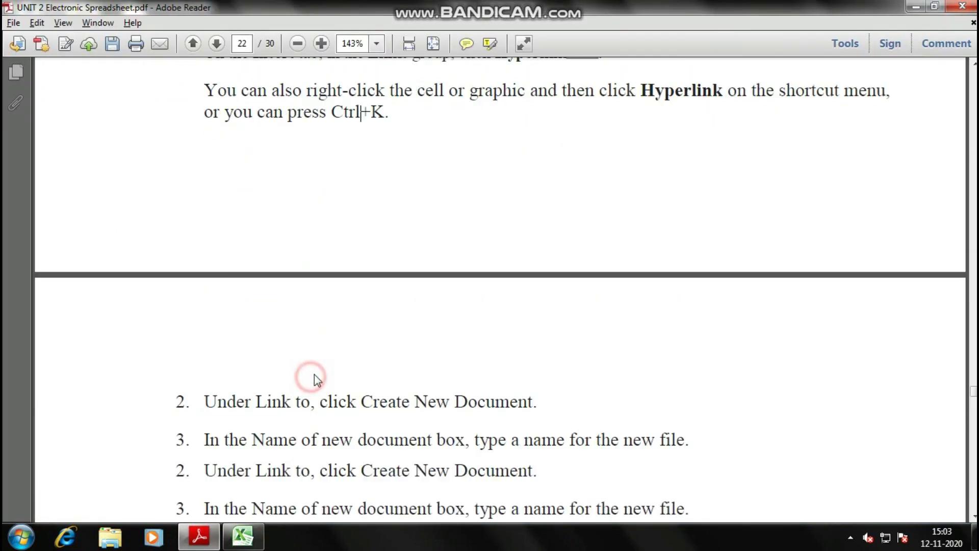
{"action": "key", "text": "ctrl+1"}
{"action": "scroll", "coordinate": [400, 332], "scroll_direction": "down", "scroll_amount": 10}
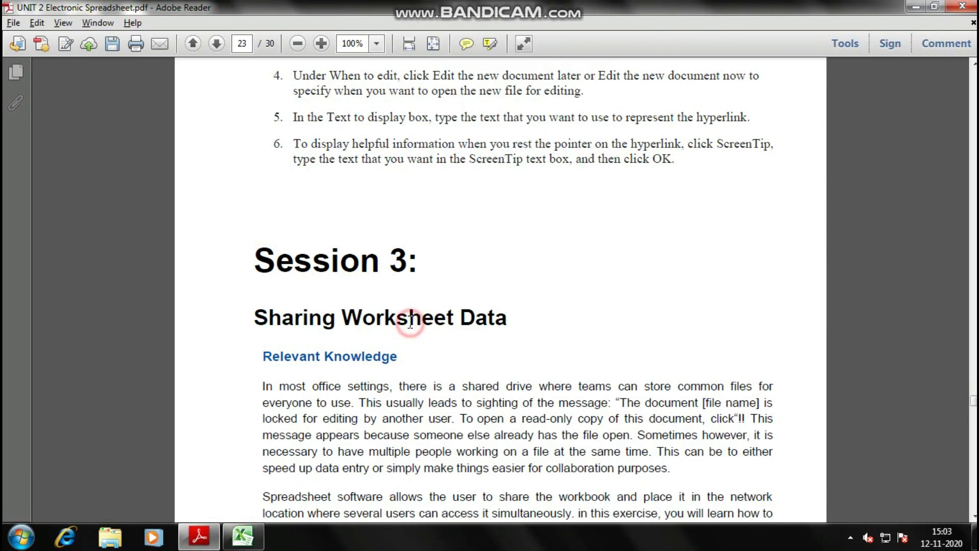
{"action": "scroll", "coordinate": [406, 327], "scroll_direction": "down", "scroll_amount": 6}
{"action": "scroll", "coordinate": [410, 323], "scroll_direction": "up", "scroll_amount": 6}
{"action": "scroll", "coordinate": [410, 323], "scroll_direction": "up", "scroll_amount": 3}
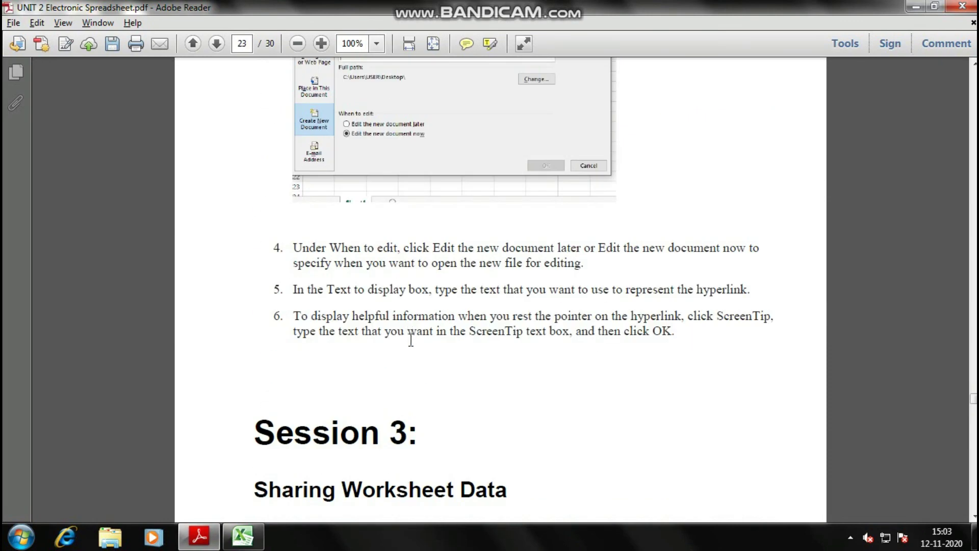
{"action": "scroll", "coordinate": [413, 316], "scroll_direction": "down", "scroll_amount": 2}
{"action": "left_click", "coordinate": [422, 300]}
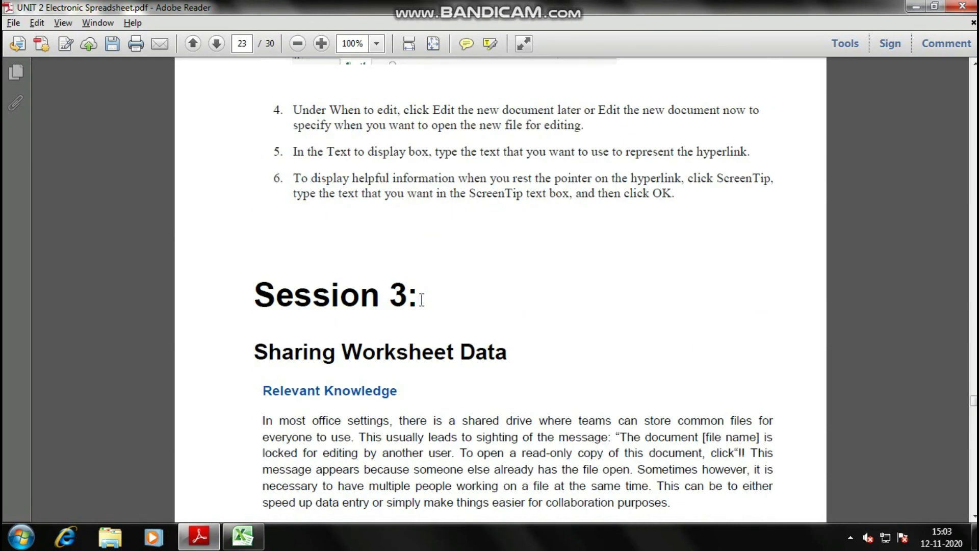